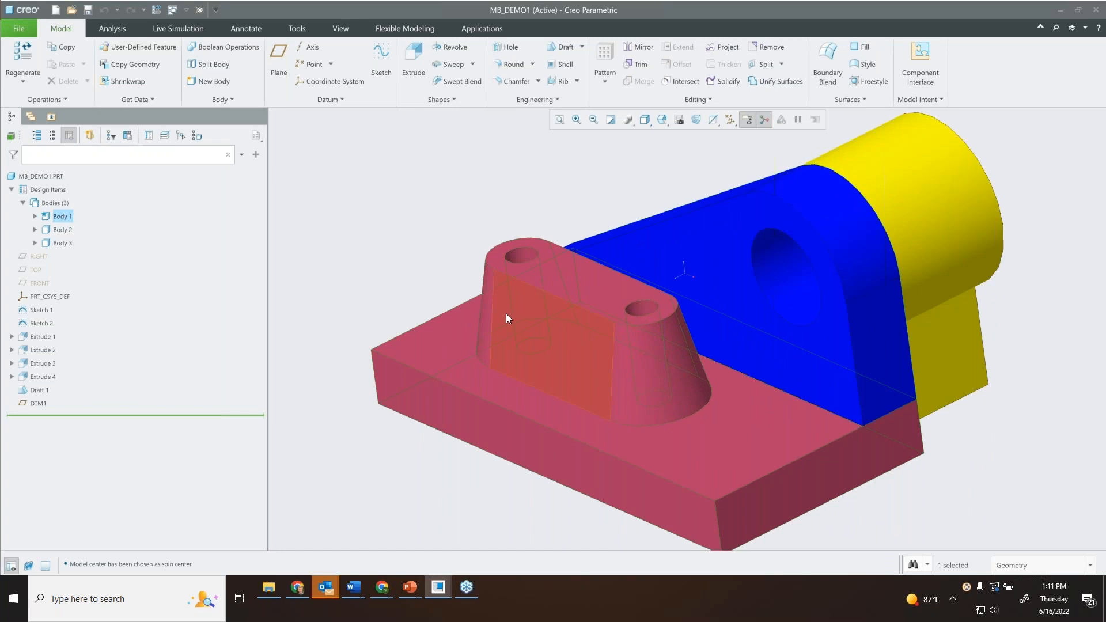
Highlight Body 2 and examine how the three bodies make up the part.
click(58, 229)
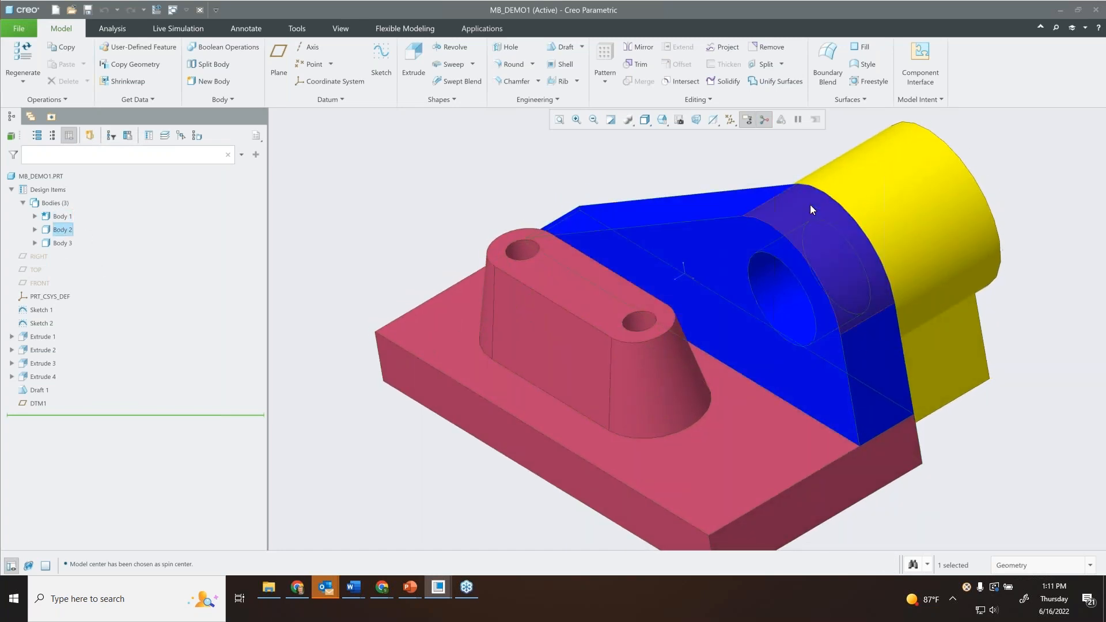
middle_drag(751, 215, 492, 236)
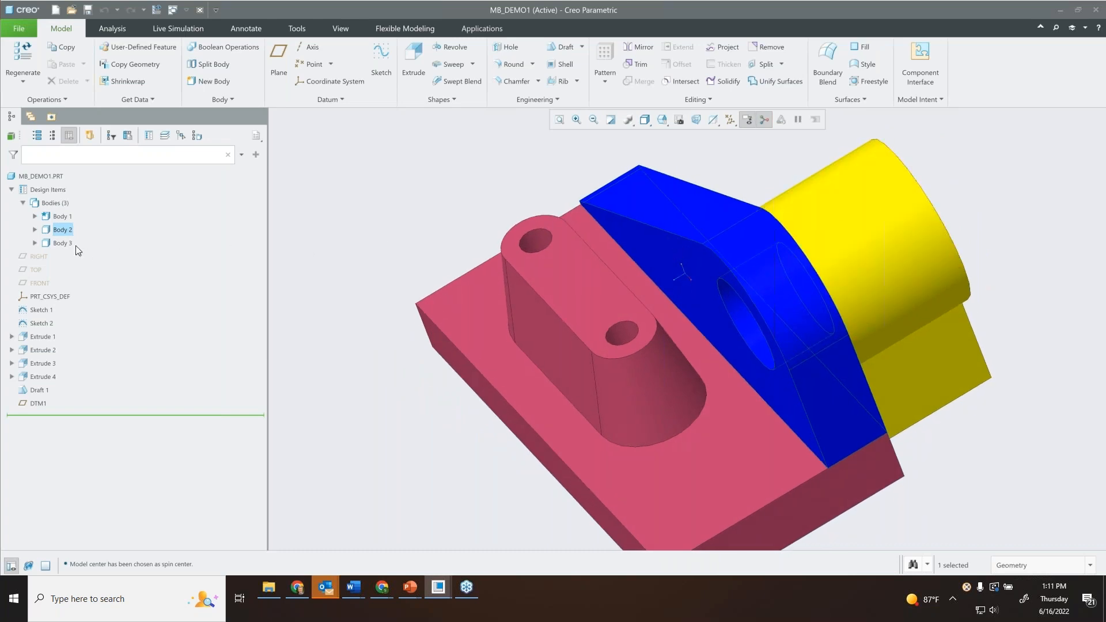
middle_drag(634, 248, 530, 186)
click(530, 185)
scroll(567, 216, up, 3)
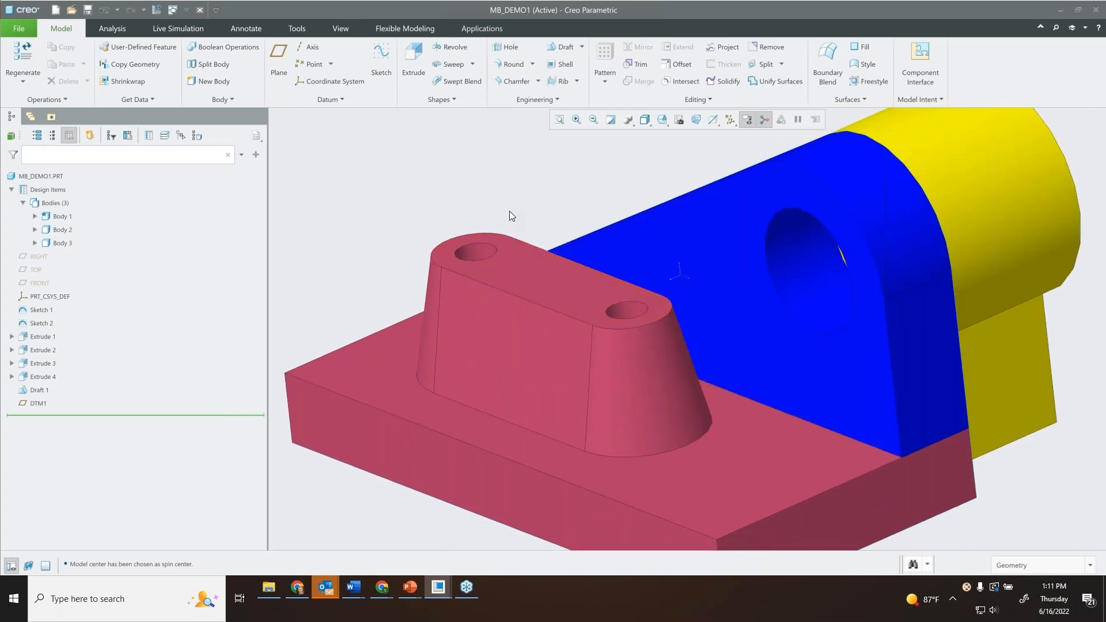
scroll(545, 176, down, 2)
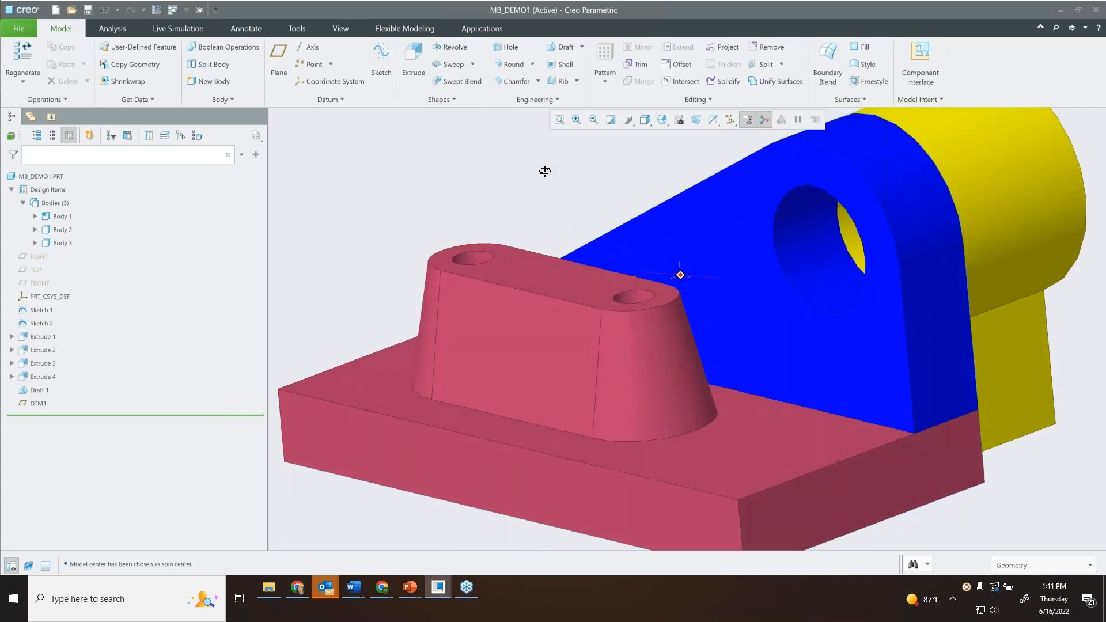
shift+middle_drag(579, 164, 584, 179)
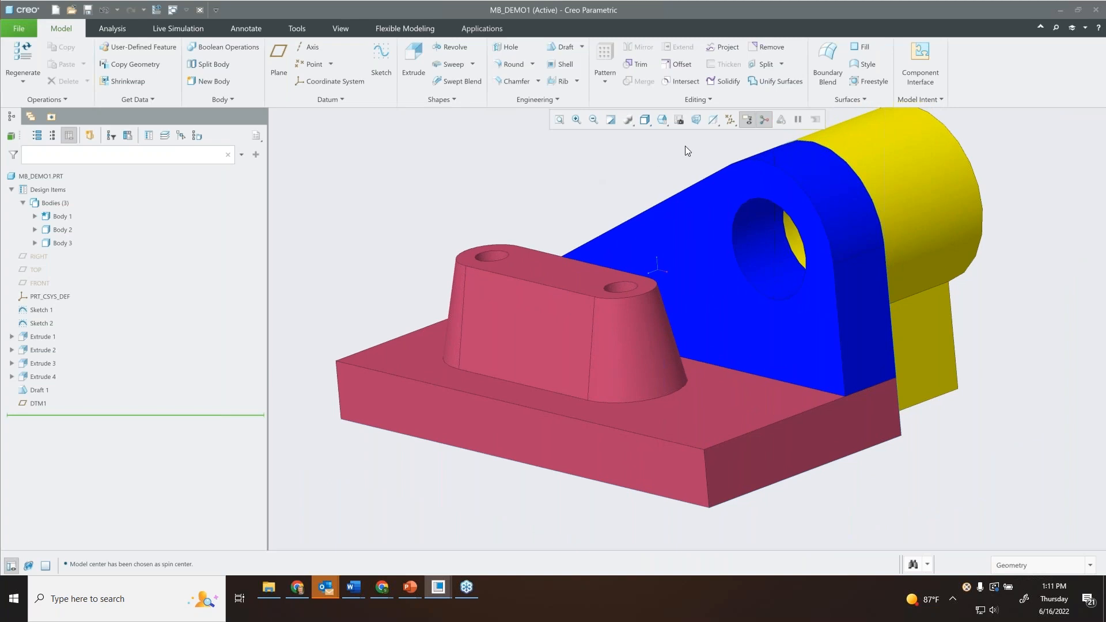
Turn on the display of datum planes.
click(733, 121)
click(689, 196)
click(433, 185)
Start an extrusion sketched on datum plane DTM1 and activate Project for its sketch.
middle_drag(437, 183, 518, 243)
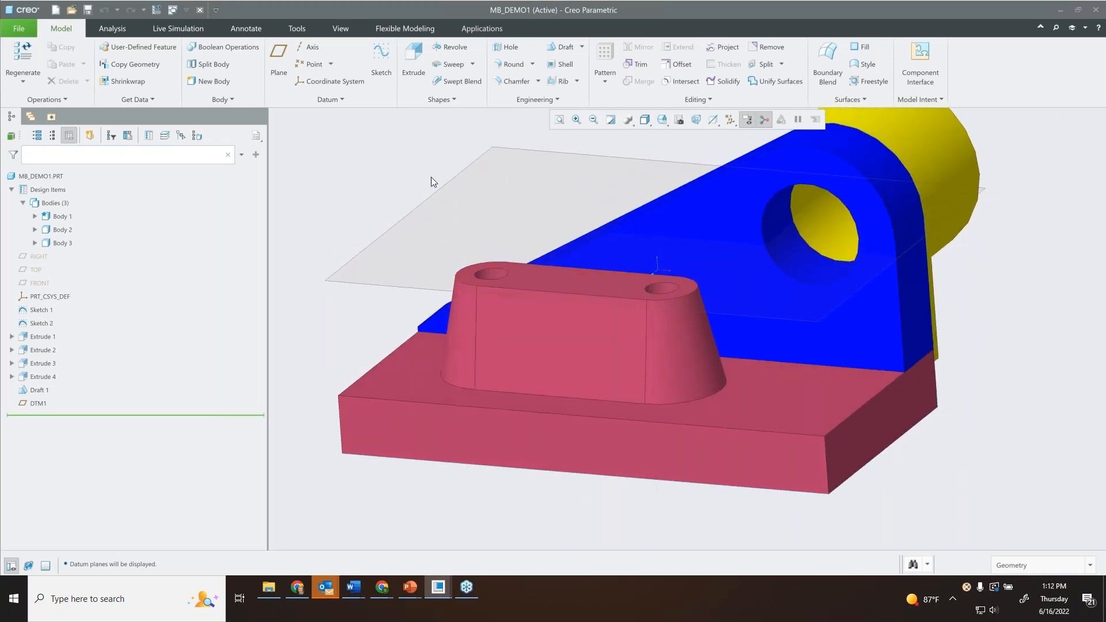
scroll(464, 197, up, 5)
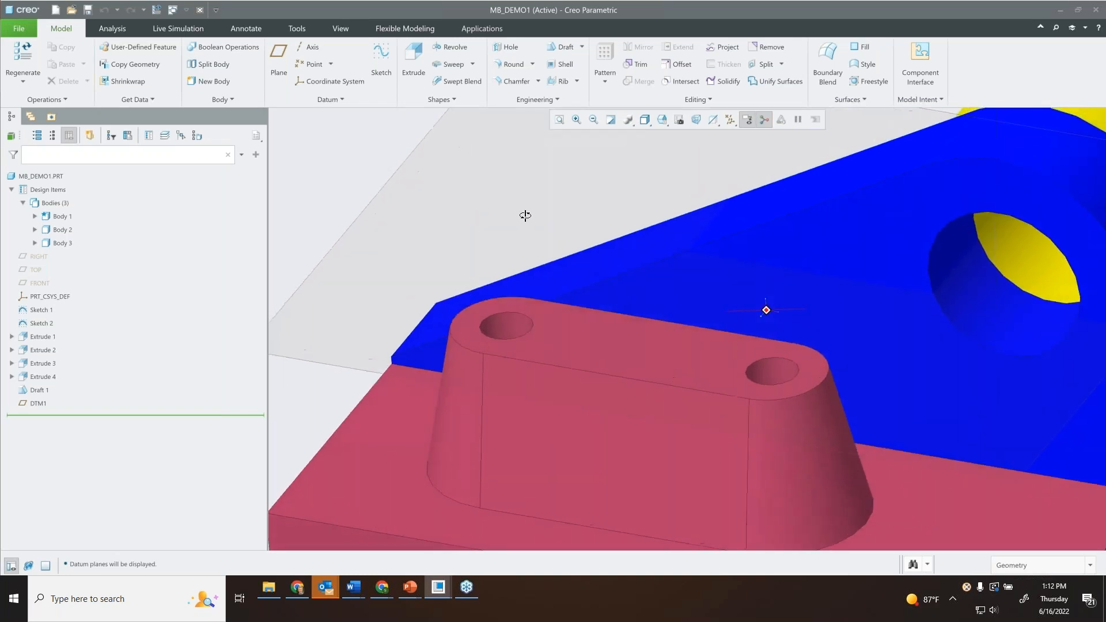
scroll(403, 220, down, 3)
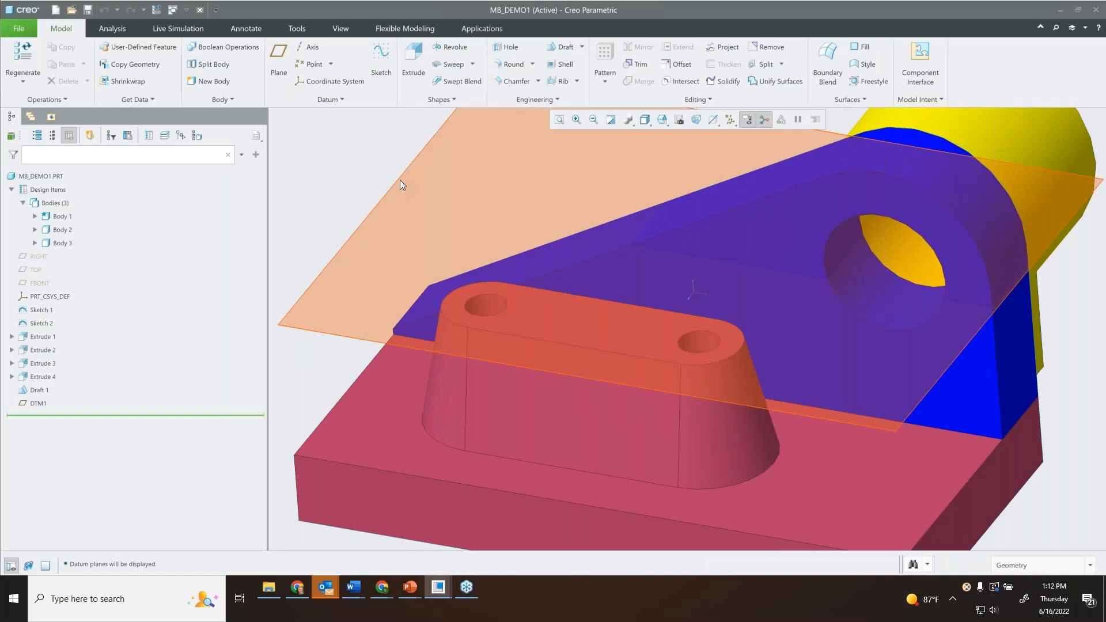
click(402, 185)
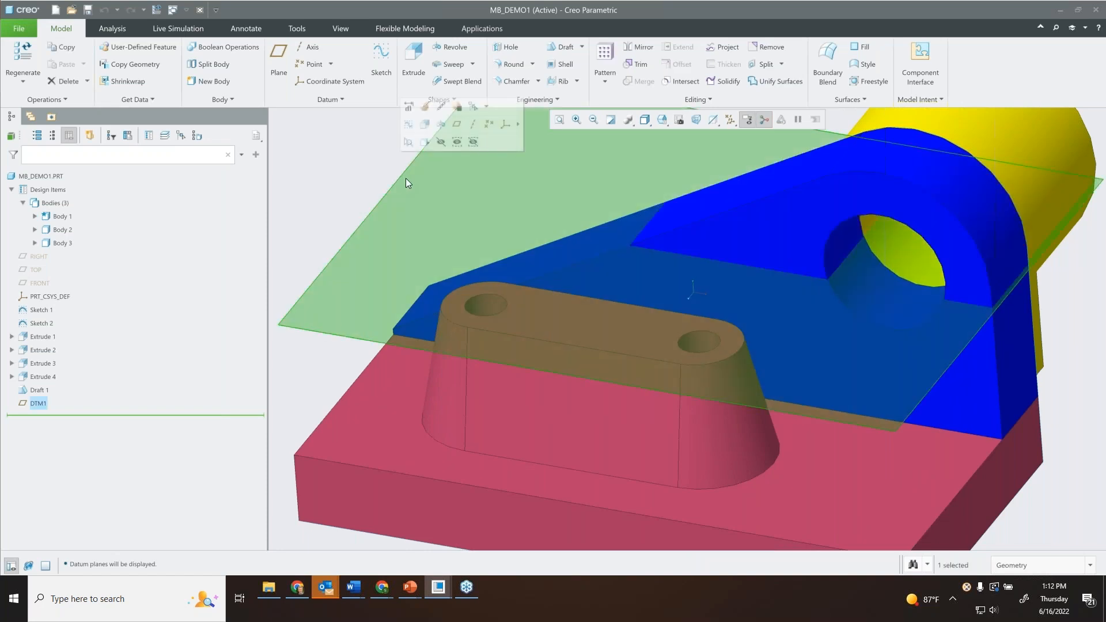
click(413, 60)
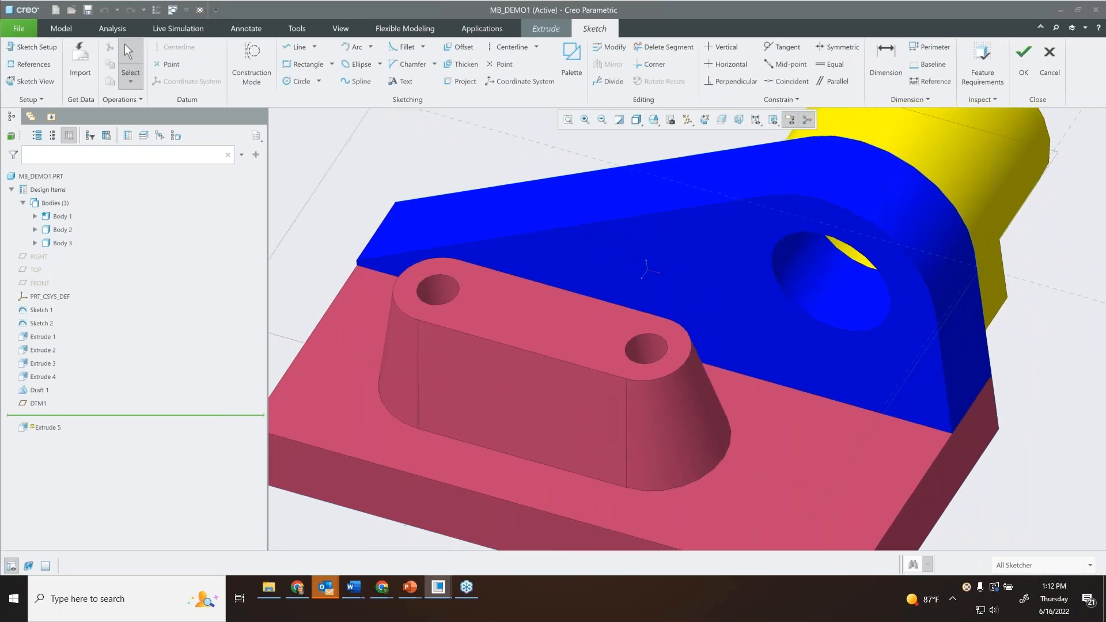
click(458, 82)
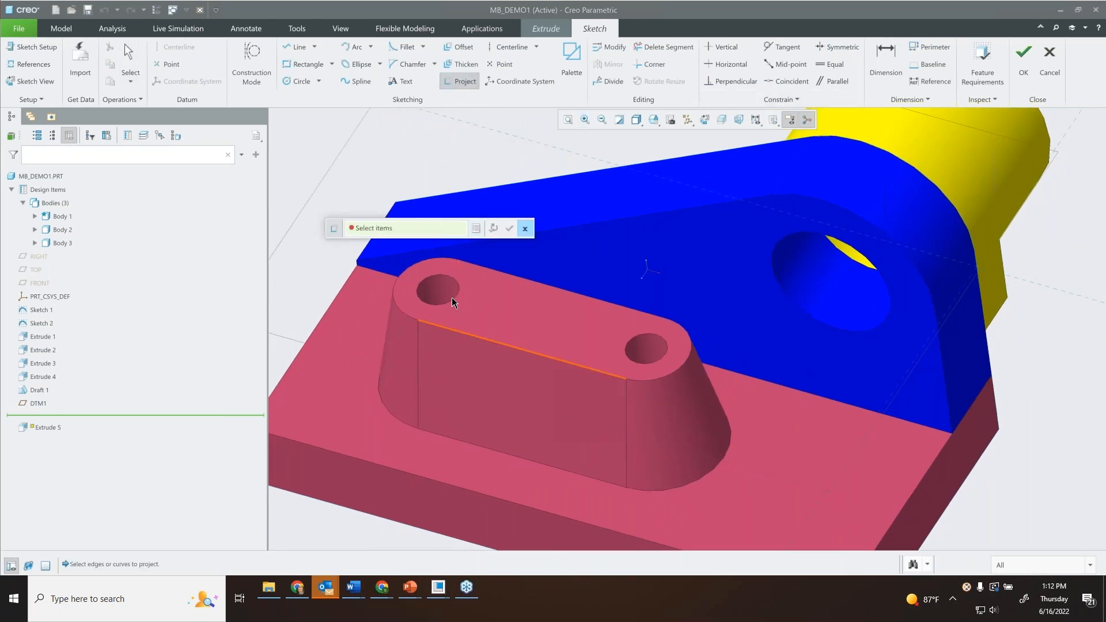
drag(336, 228, 362, 213)
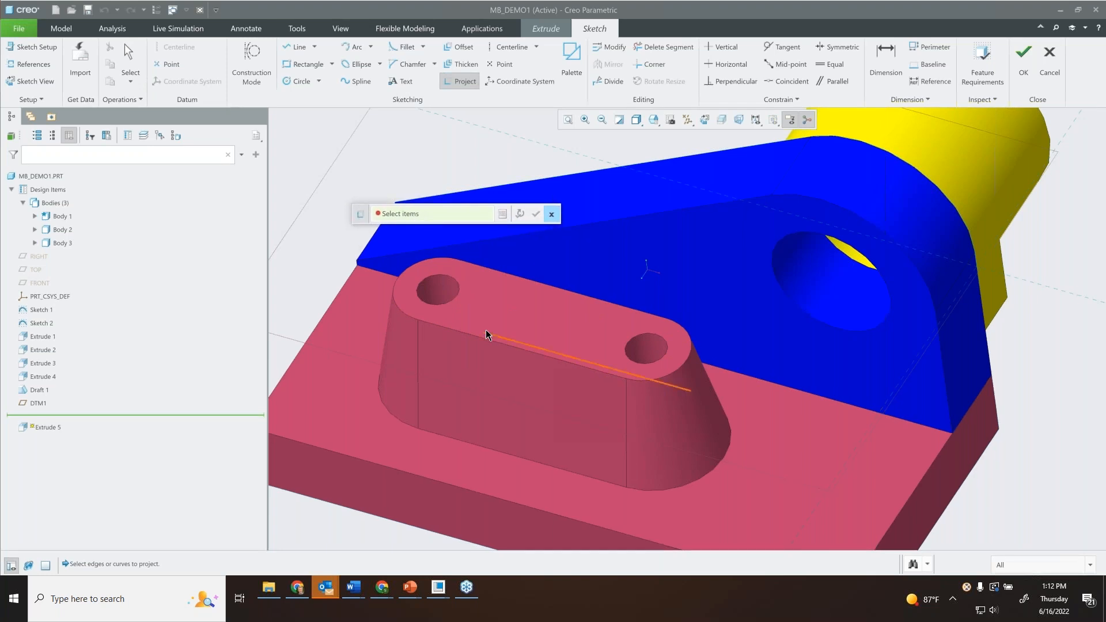
Pick the edges around the red boss's top face one by one for projection.
click(539, 285)
click(452, 267)
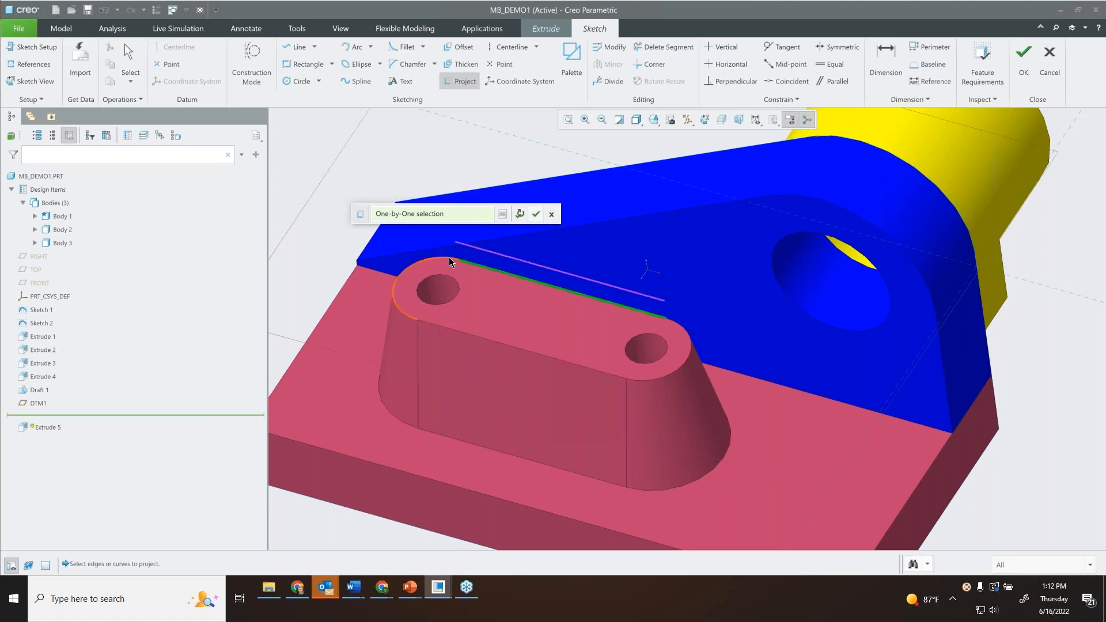
click(515, 278)
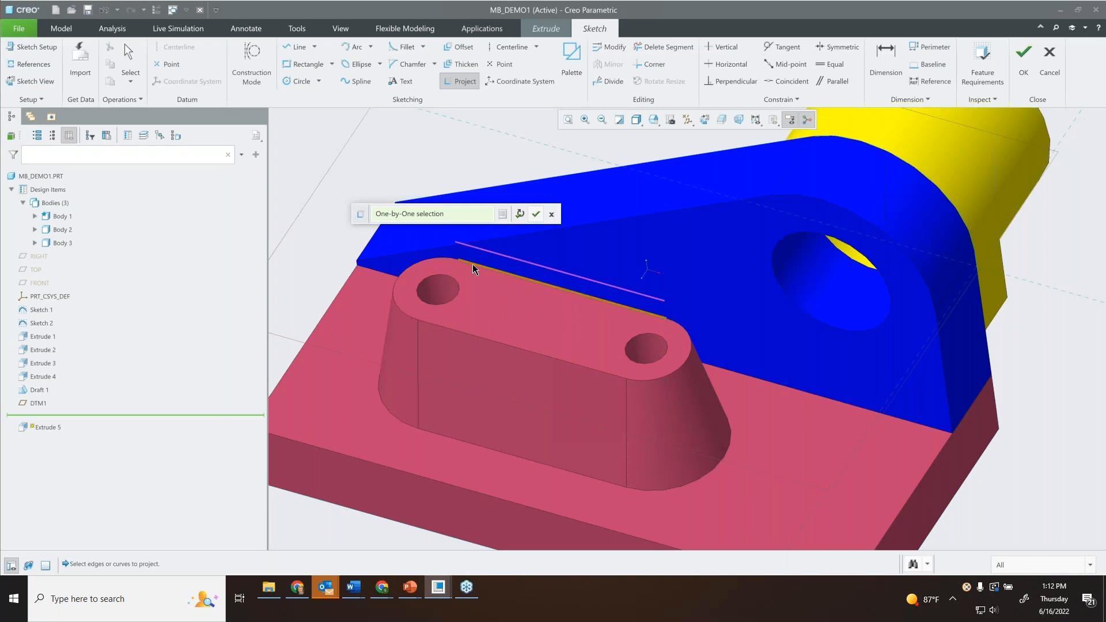
mouse_move(447, 262)
middle_down()
mouse_move(449, 242)
mouse_move(447, 256)
middle_up()
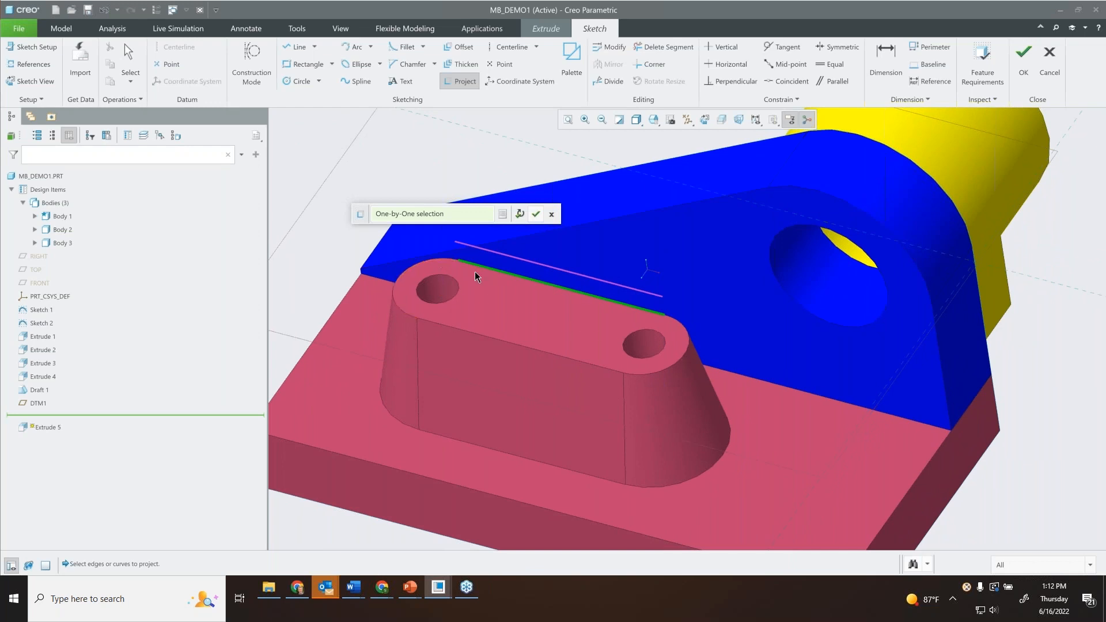
click(439, 263)
click(576, 353)
click(659, 370)
middle_drag(524, 288, 506, 281)
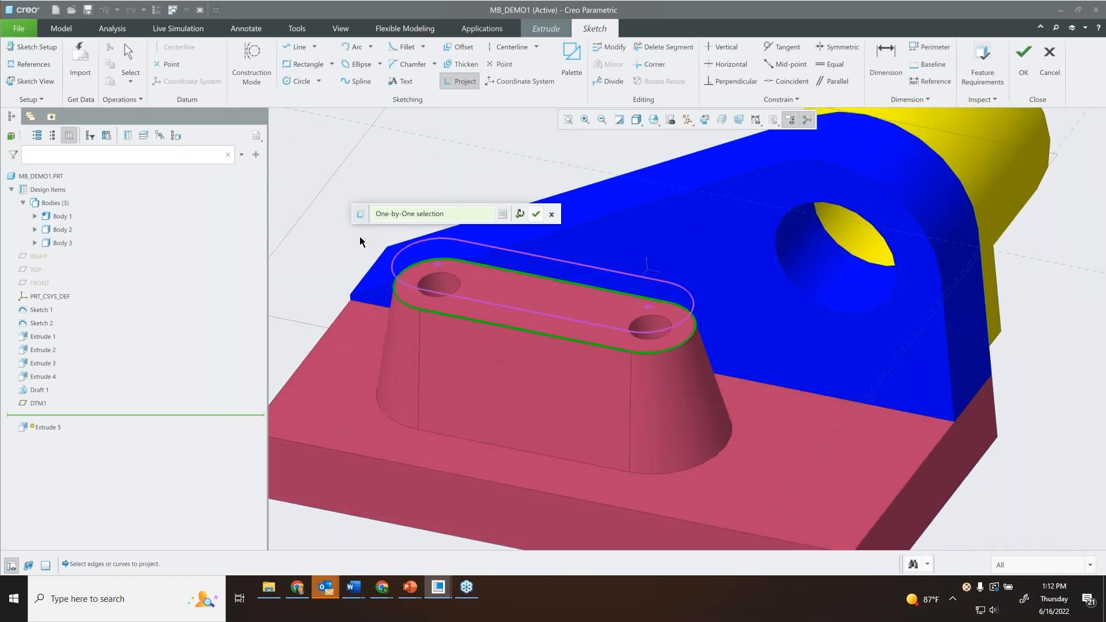
Project the complete outer edge loop of the red boss's top face into the sketch as a chain.
click(509, 270)
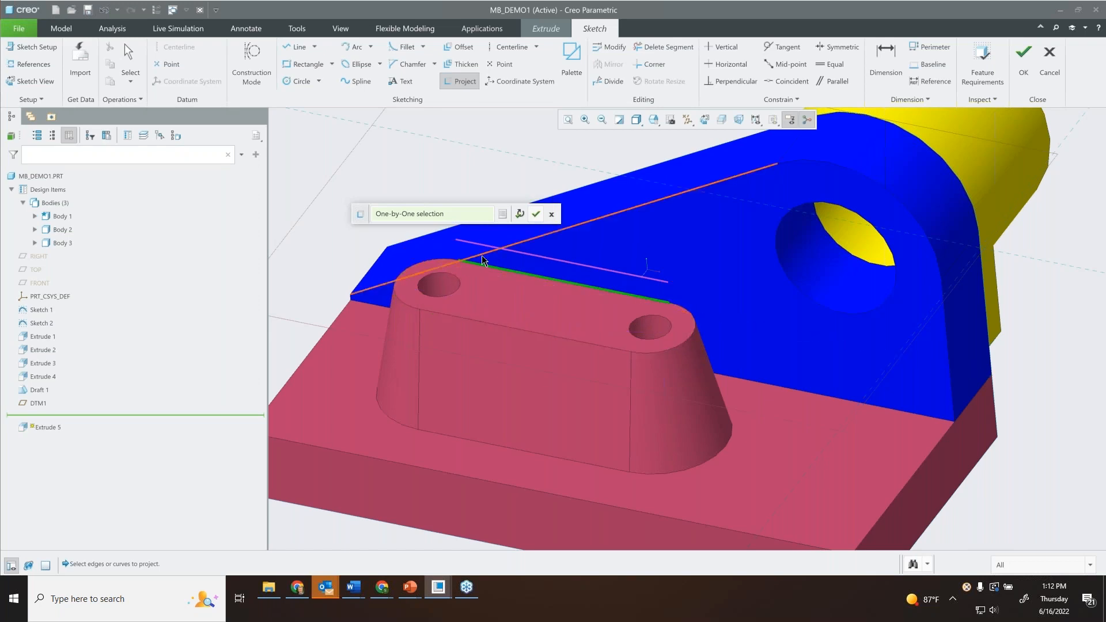
shift+click(436, 265)
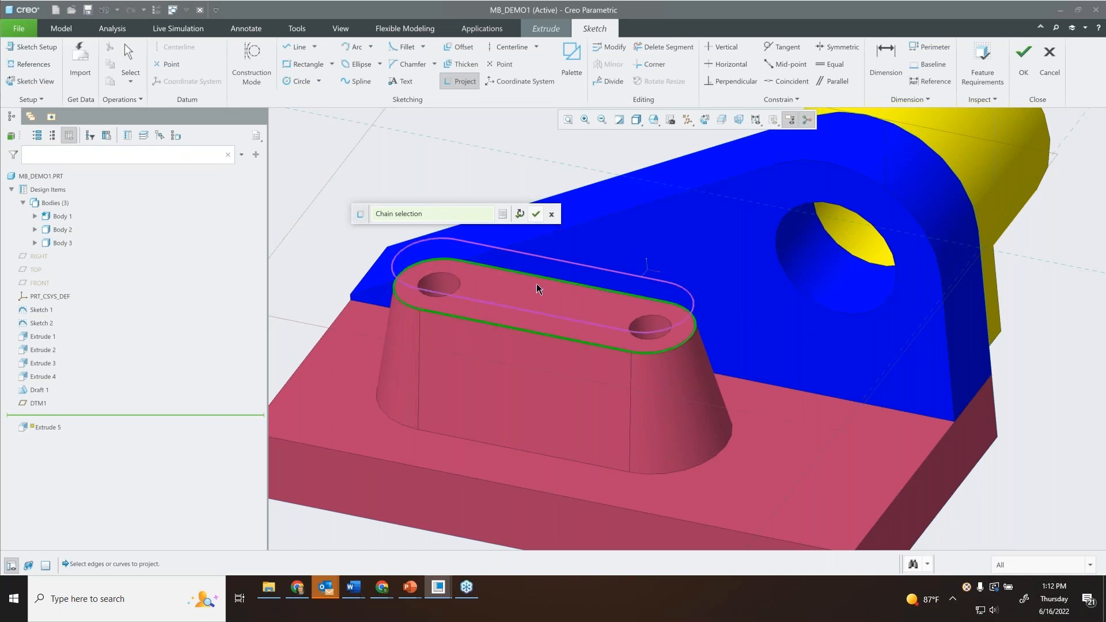
middle_drag(483, 266, 486, 252)
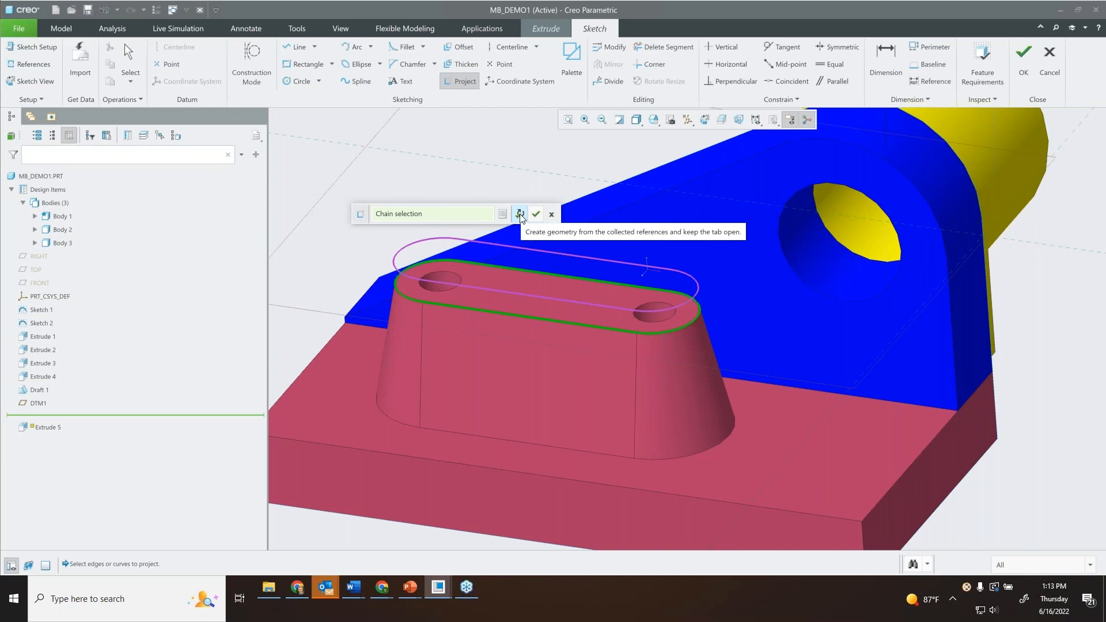
click(520, 217)
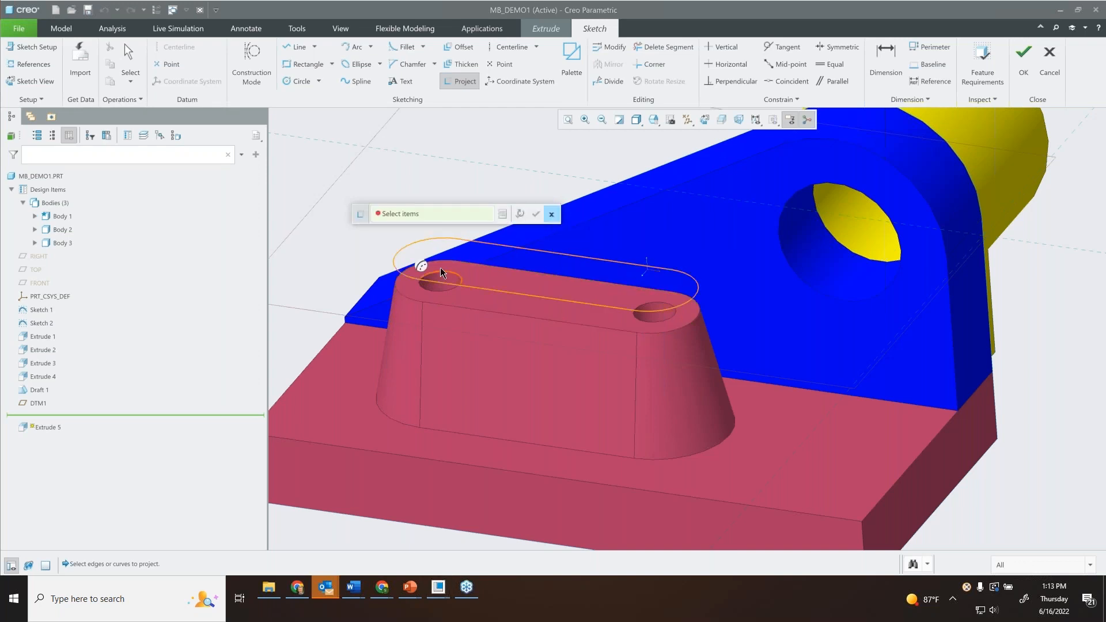
Project the edges of both holes in the boss's top face into the sketch and close the Project tool.
scroll(438, 271, up, 2)
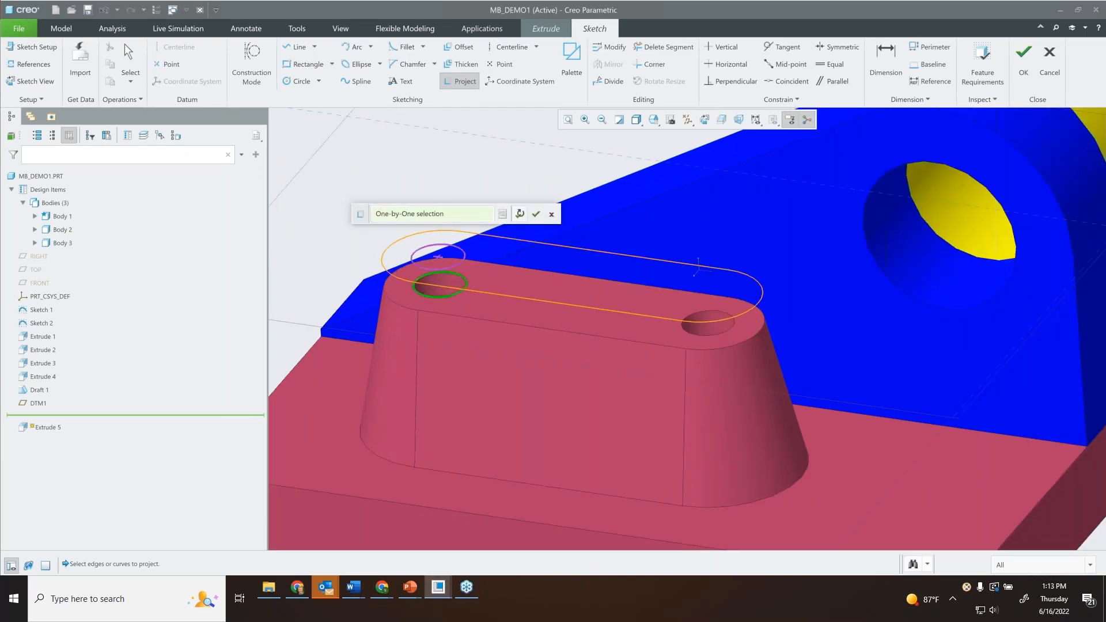
click(520, 215)
click(713, 316)
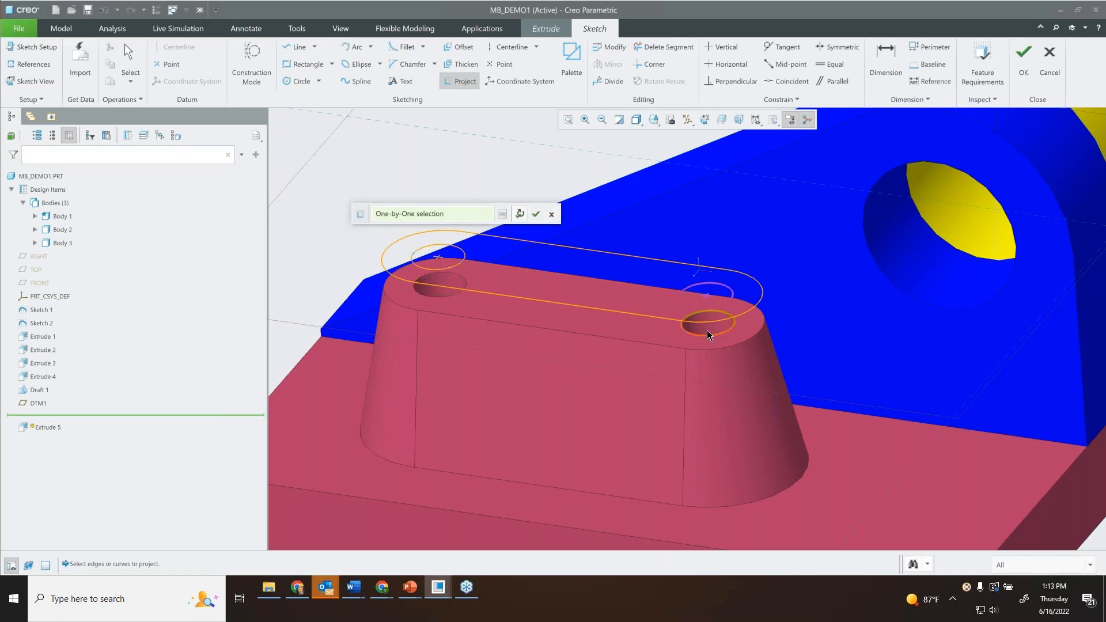
click(707, 335)
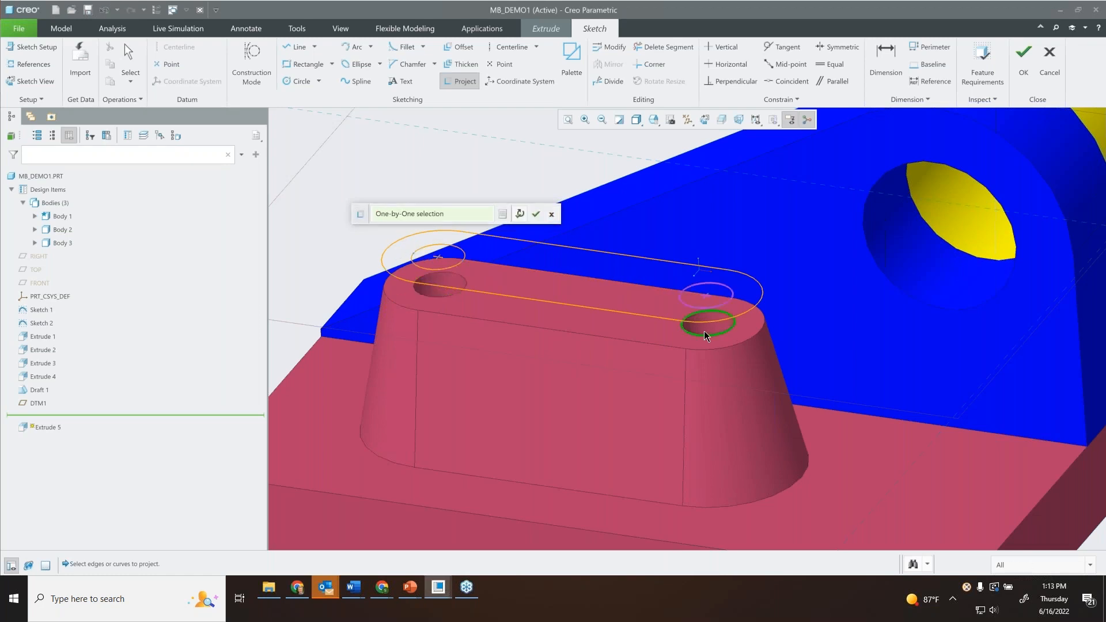
click(536, 214)
mouse_move(550, 276)
middle_down()
mouse_move(538, 301)
mouse_move(547, 265)
middle_up()
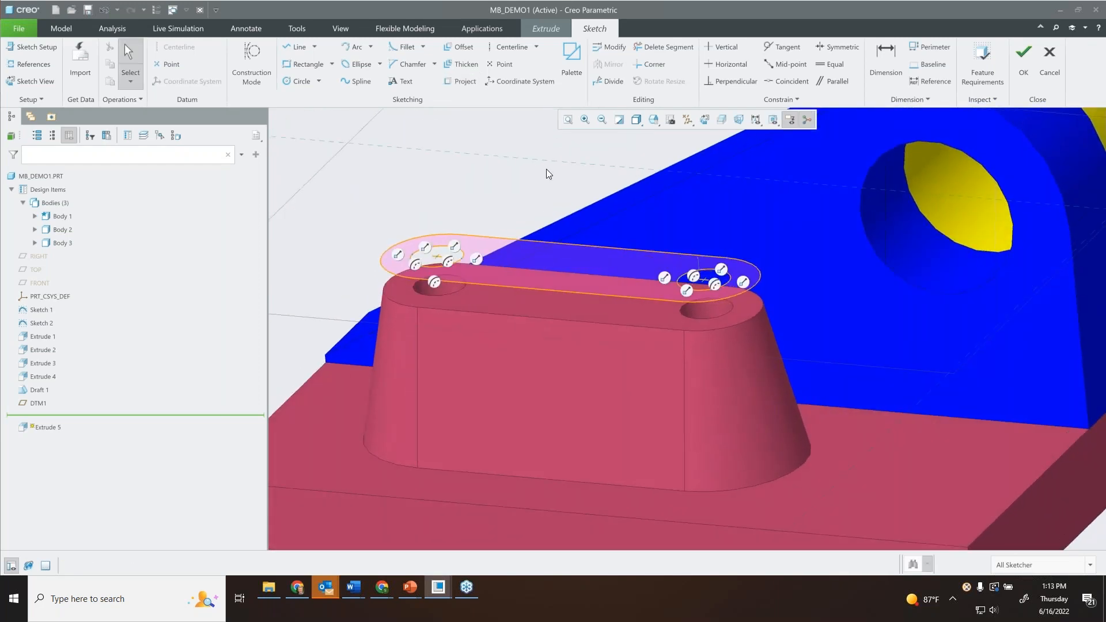
Finish the sketch and extrude the profile to a depth of 1.70 toward the boss.
click(1023, 58)
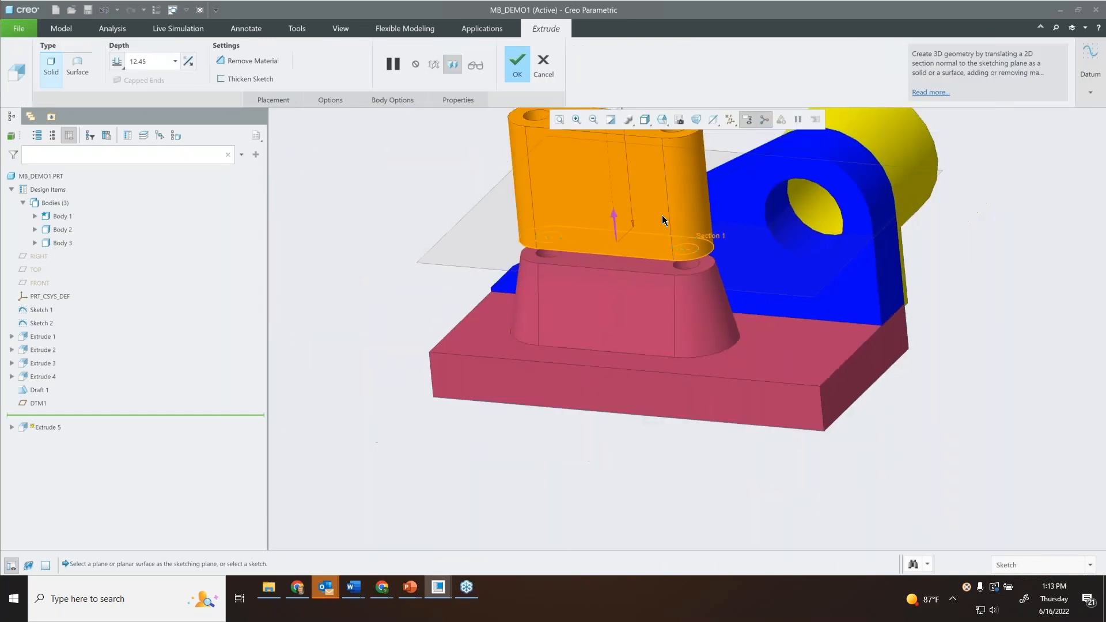
drag(582, 190, 594, 328)
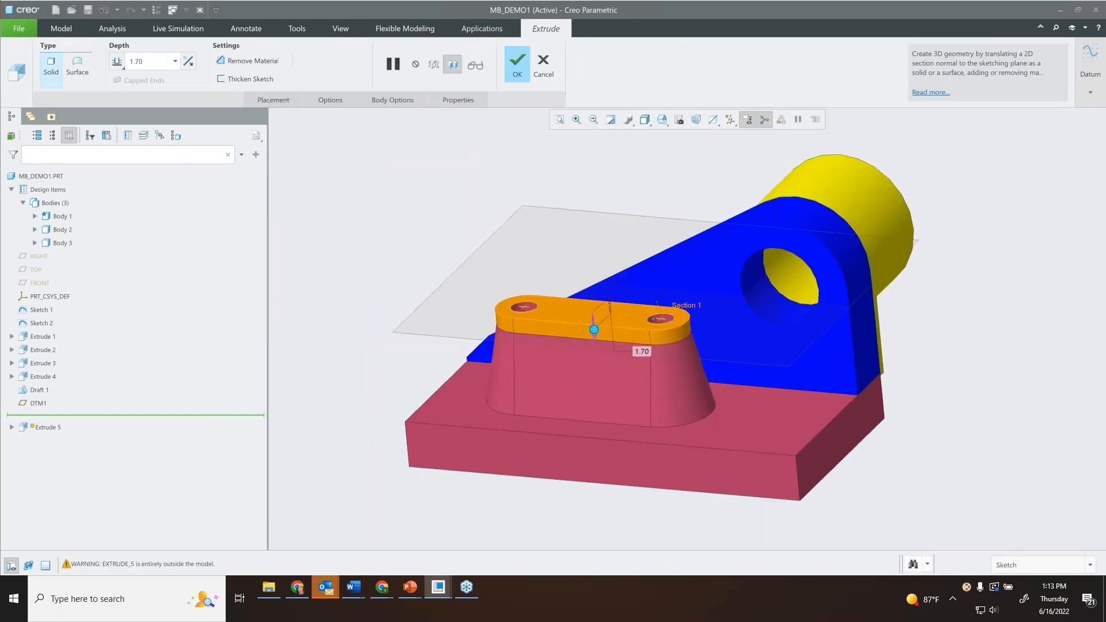
click(517, 61)
Turn off the display of datum planes.
middle_drag(627, 203, 651, 193)
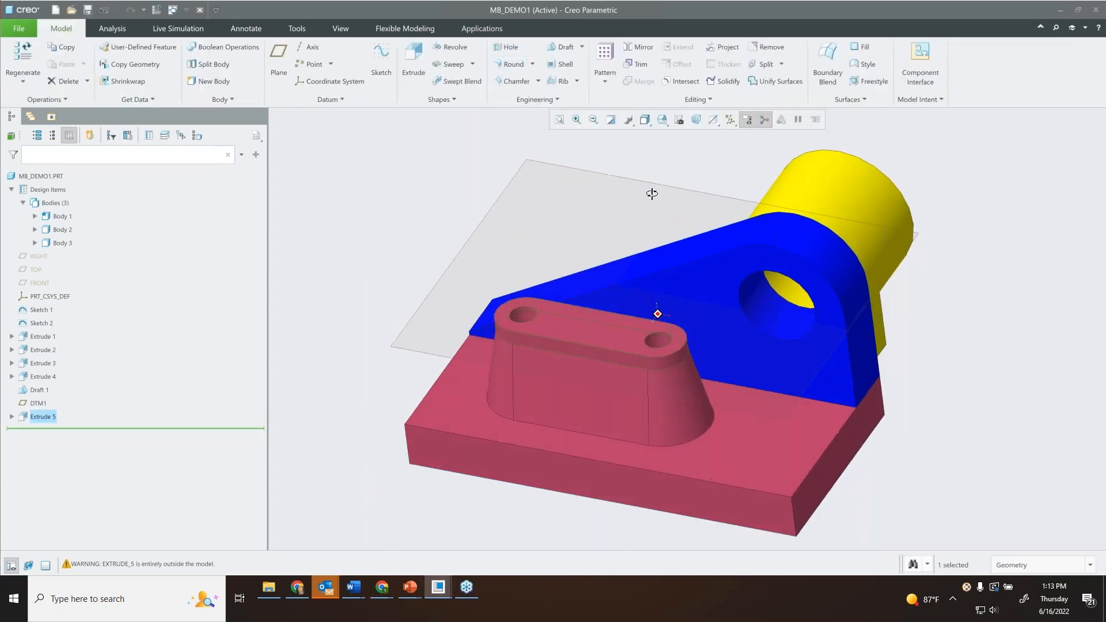
click(730, 120)
click(713, 138)
click(779, 180)
scroll(782, 185, up, 1)
scroll(772, 225, down, 1)
middle_drag(772, 224, 739, 247)
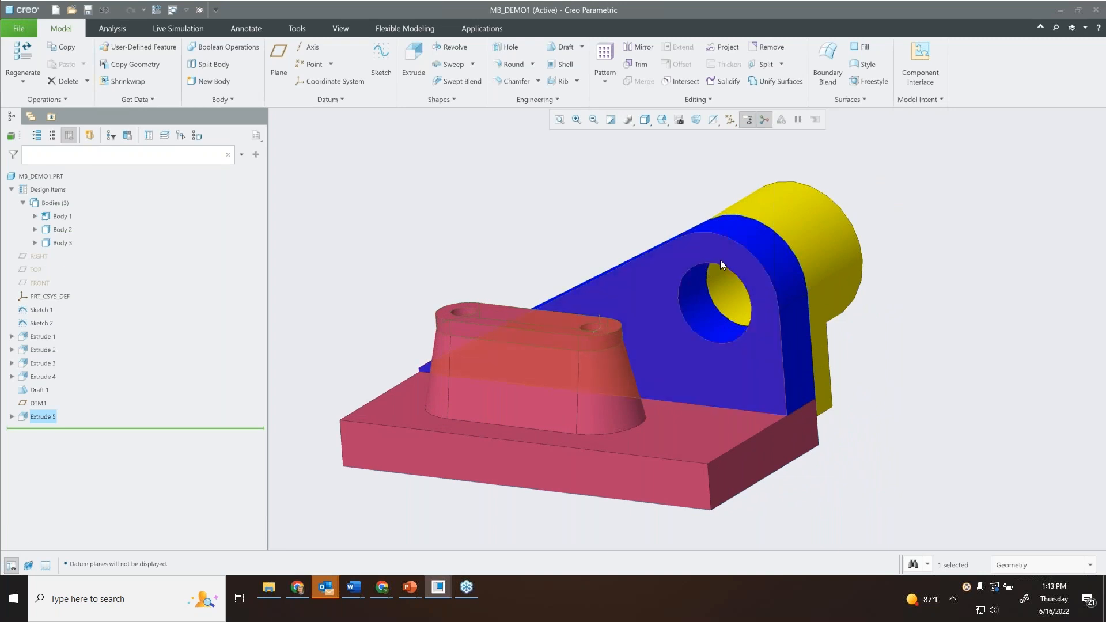
Round the front edge of the large hole in the blue Body 2.
click(507, 64)
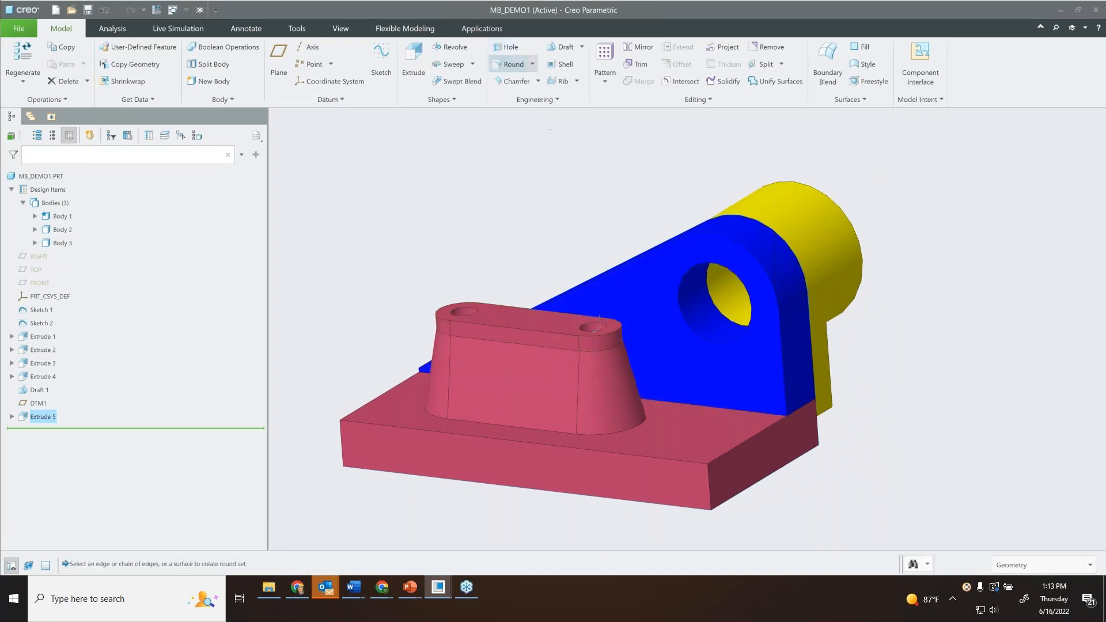
click(715, 262)
mouse_move(735, 299)
middle_down()
mouse_move(746, 296)
mouse_move(736, 300)
middle_up()
click(527, 64)
Merge the yellow Body 3 into the blue Body 2 with a Boolean Merge operation.
middle_drag(679, 230, 681, 250)
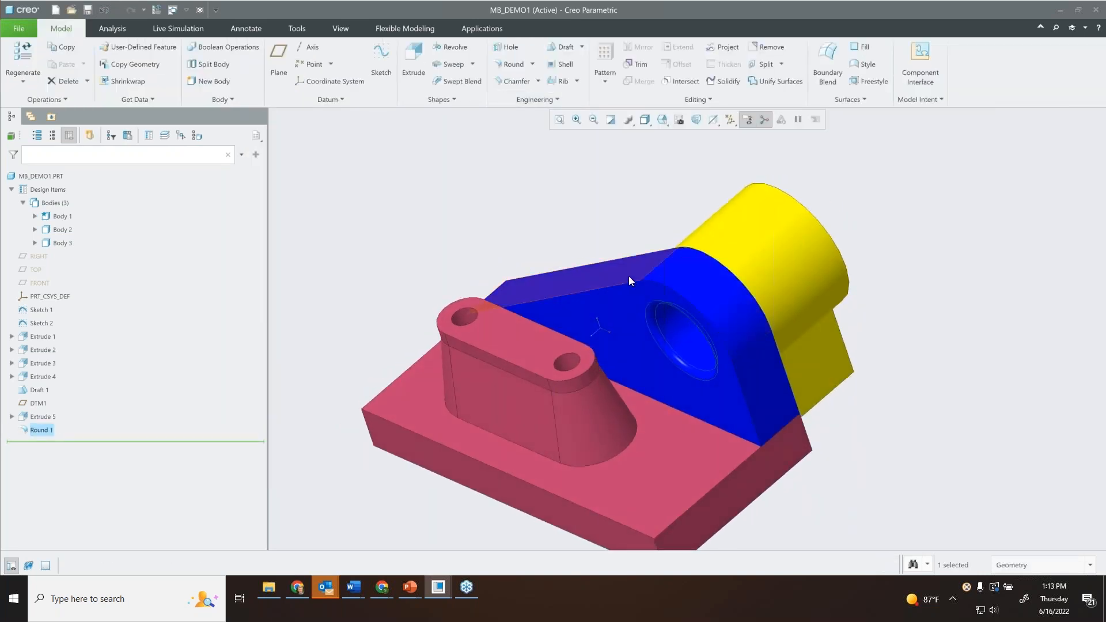
middle_drag(685, 262, 701, 247)
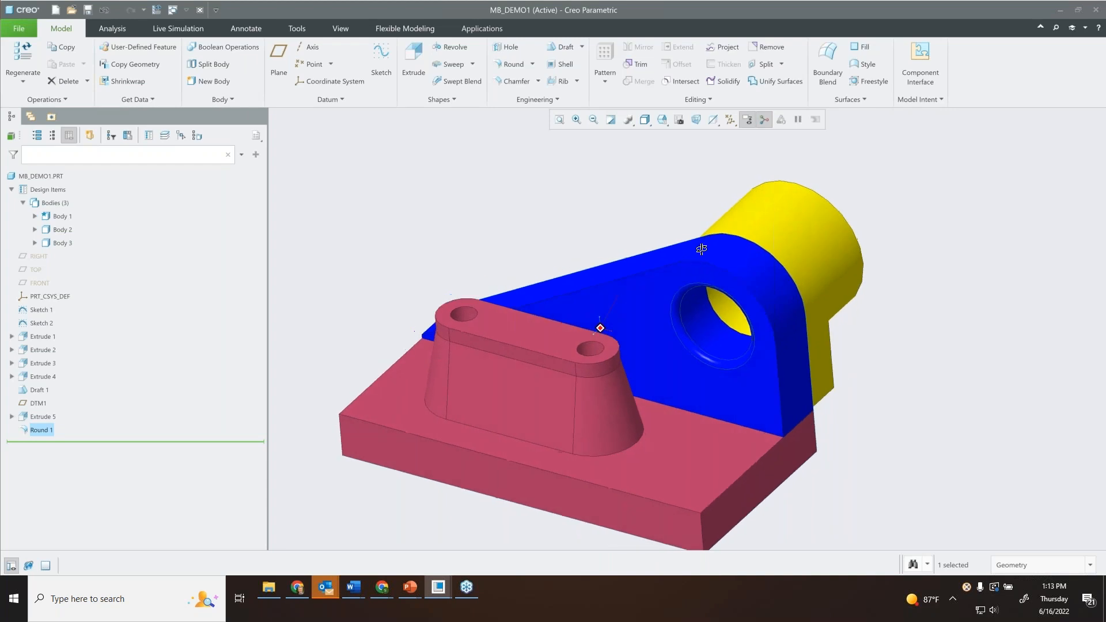
click(228, 46)
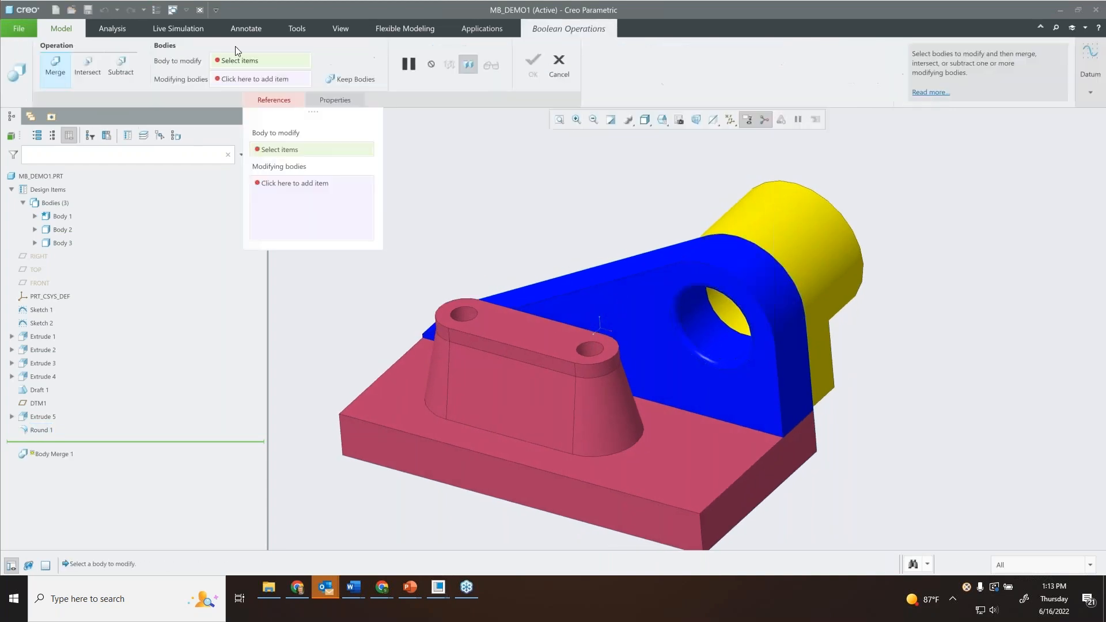
click(663, 268)
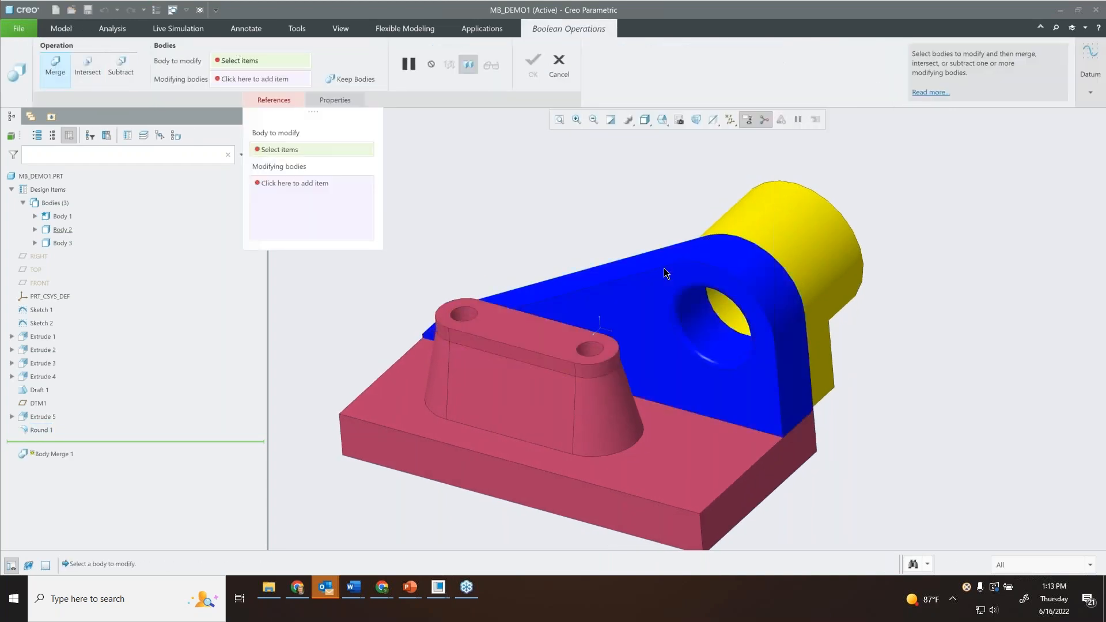
click(775, 224)
click(533, 64)
Highlight Body 2 to check the merged geometry and clear the selection.
middle_drag(663, 244, 663, 211)
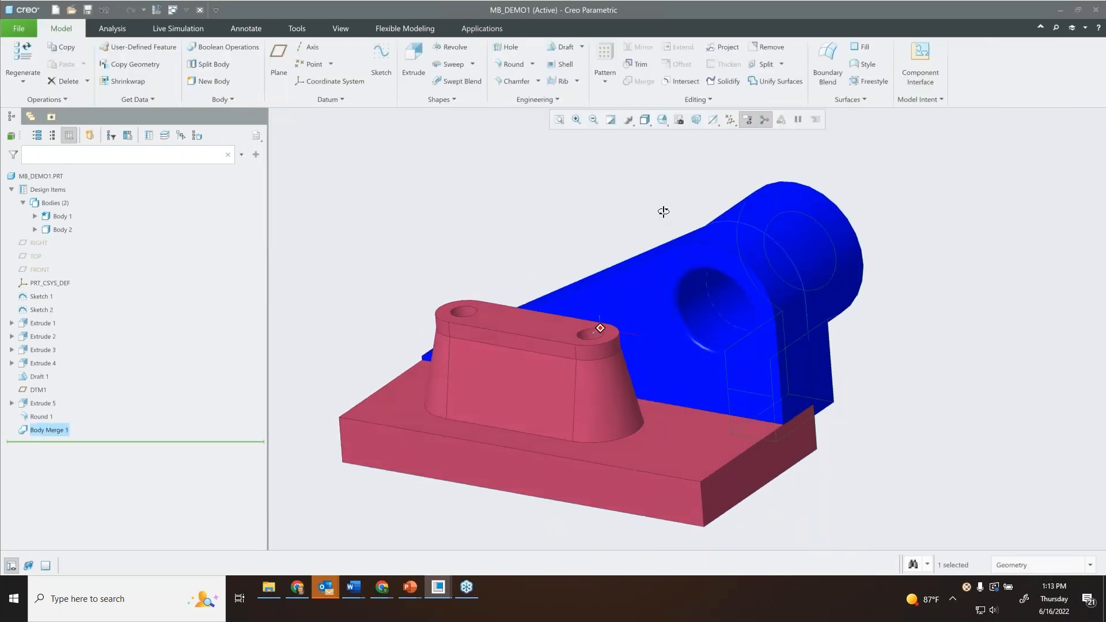
click(56, 229)
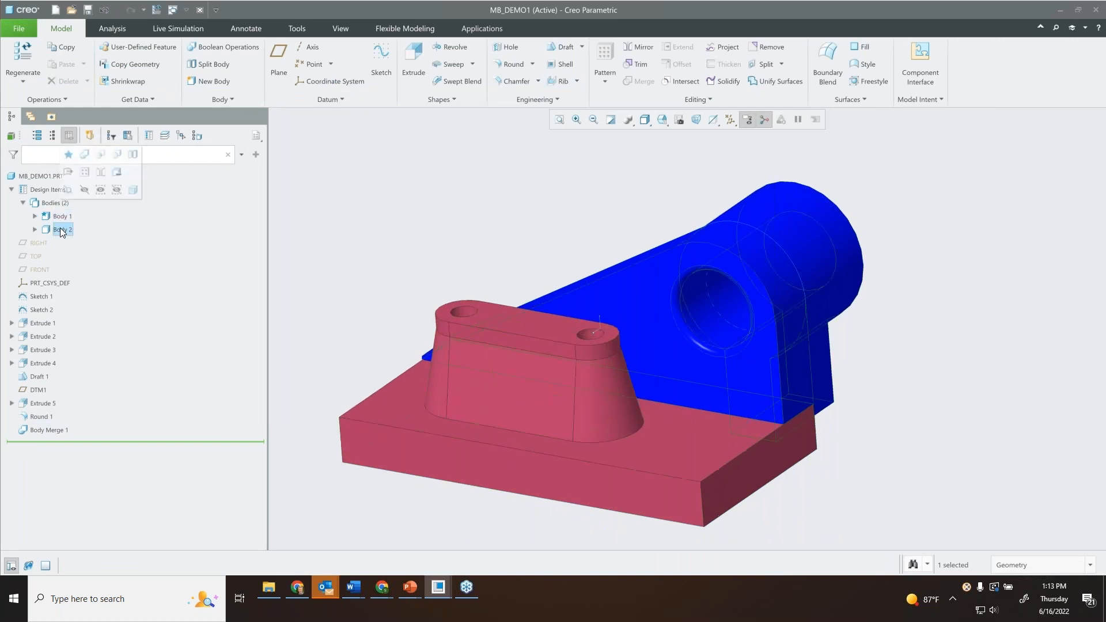
mouse_move(770, 255)
middle_down()
mouse_move(760, 239)
mouse_move(768, 262)
mouse_move(769, 248)
middle_up()
click(977, 209)
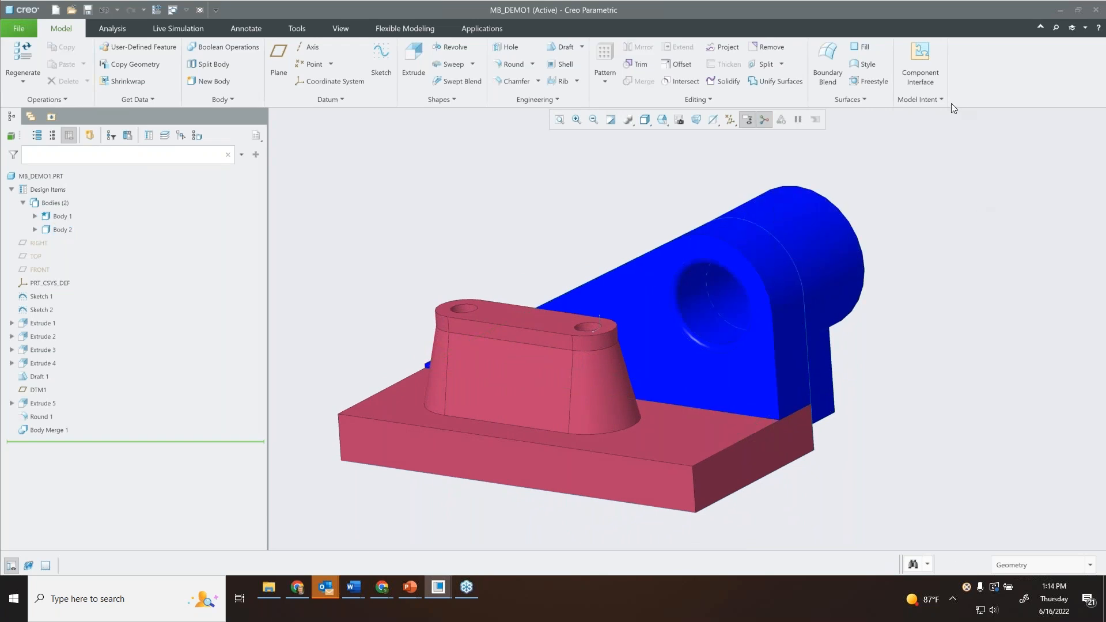
Open the definition of the round on the large hole's edge to review its references, and close it without changes.
click(676, 315)
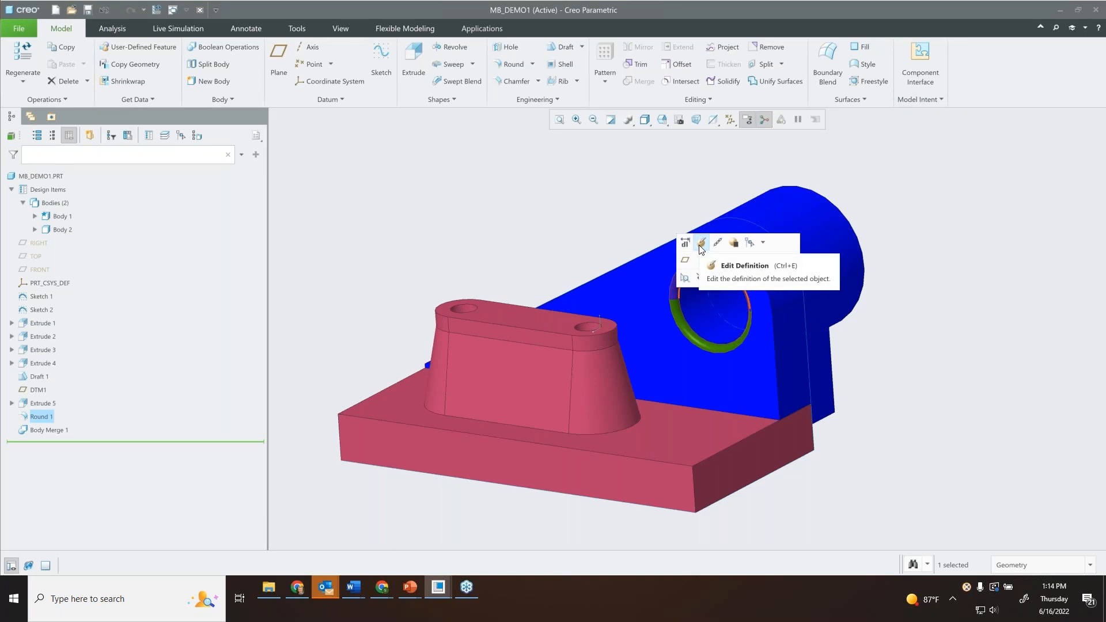
click(702, 245)
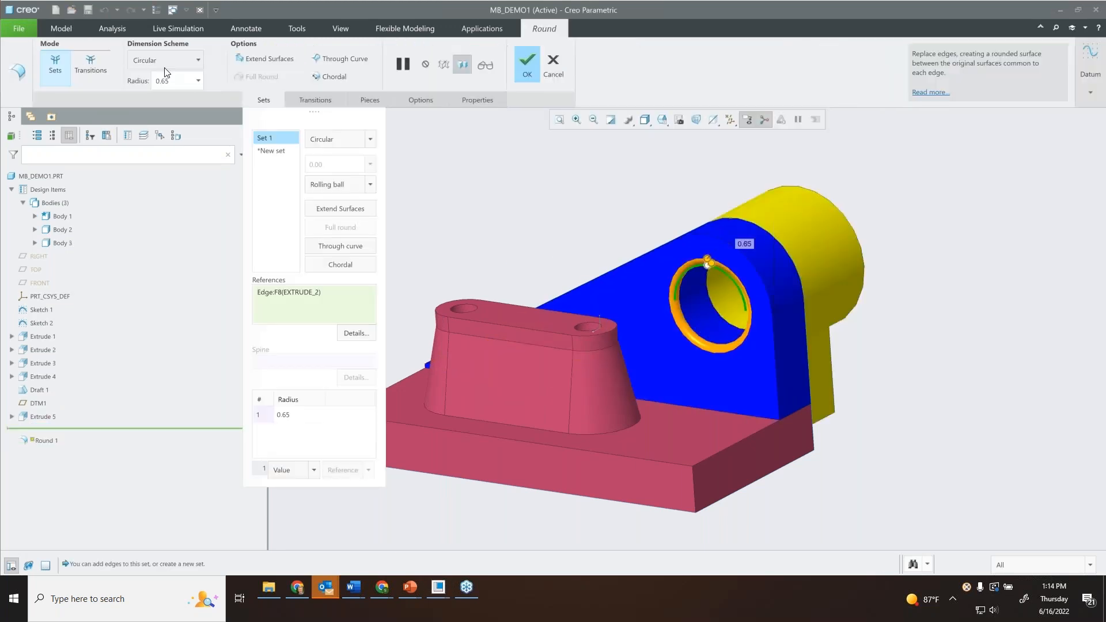
click(558, 60)
scroll(645, 184, down, 1)
scroll(648, 189, up, 1)
shift+middle_drag(647, 201, 692, 195)
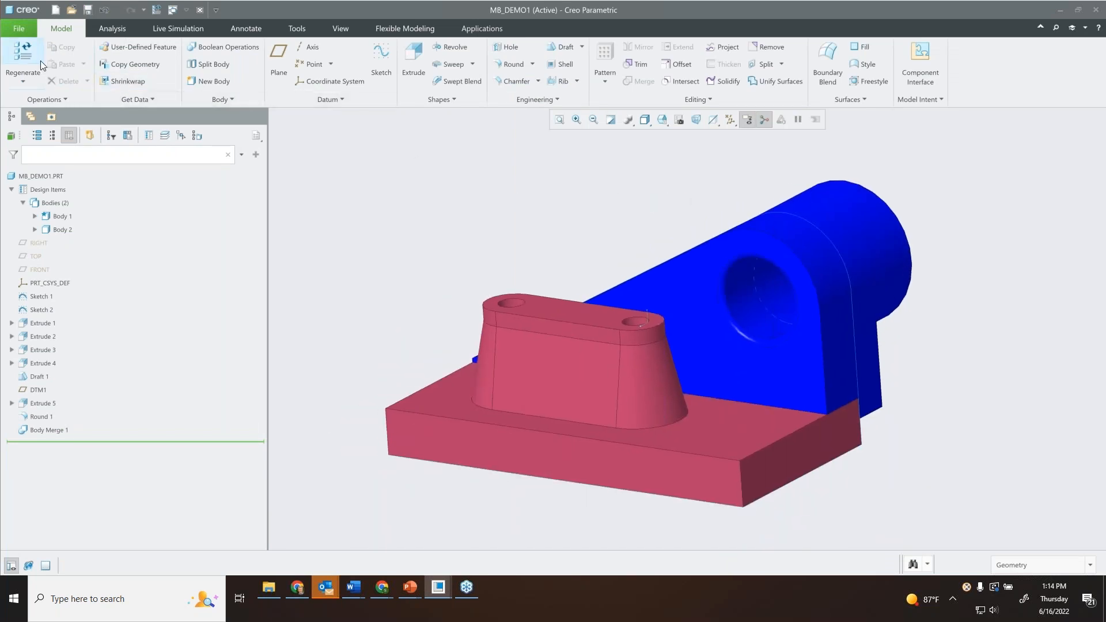
Create a new part and start an Extrude feature with its sketch on the FRONT plane.
click(22, 29)
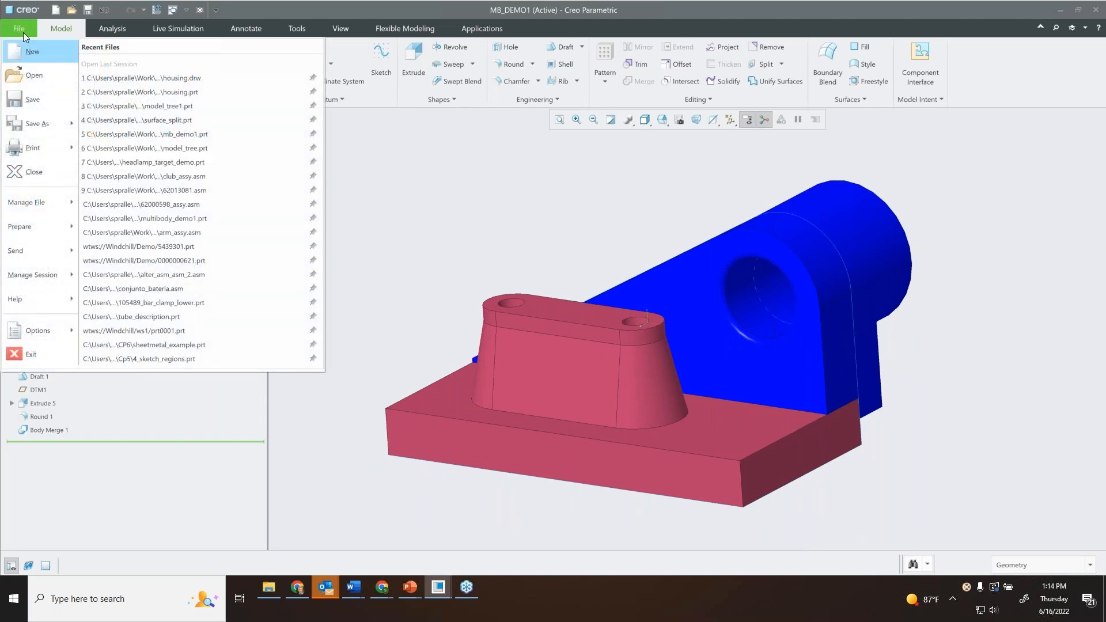
click(33, 53)
click(510, 361)
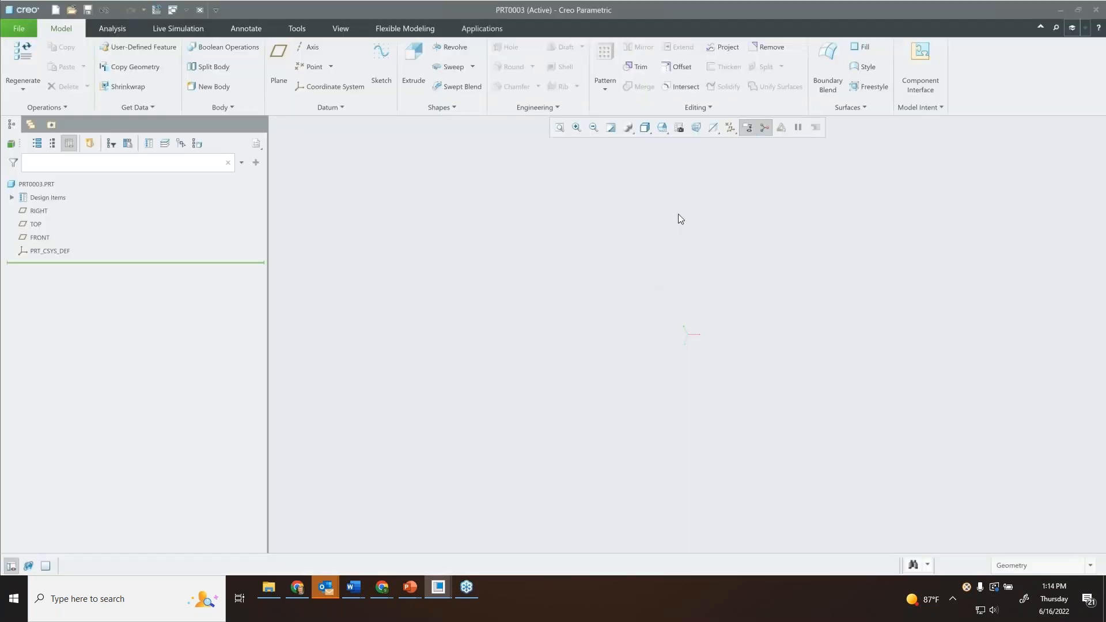
click(48, 237)
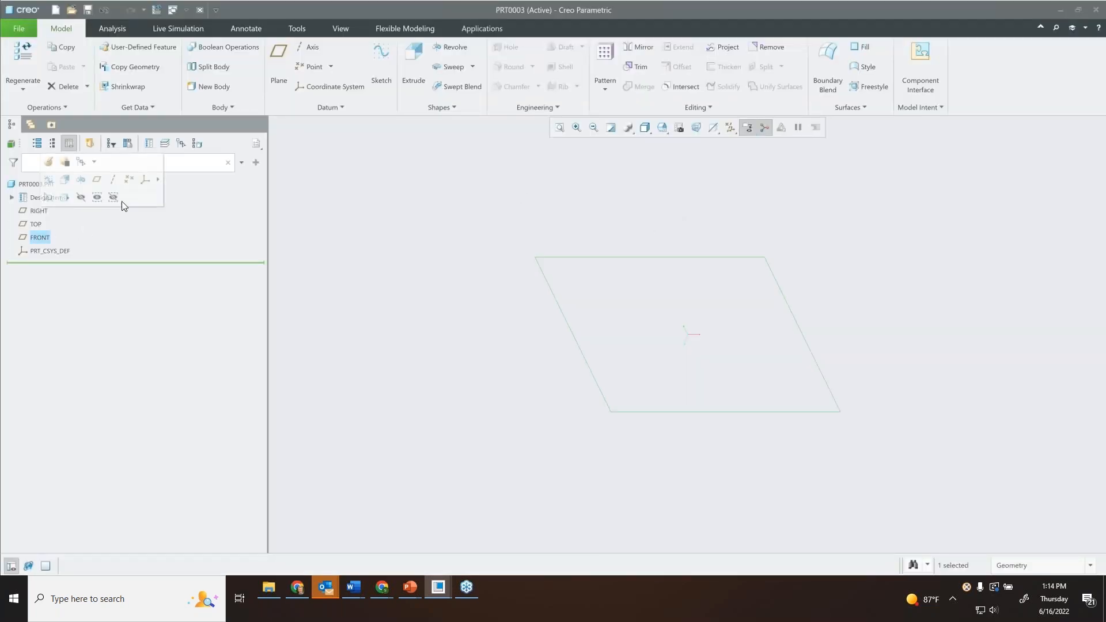
click(418, 58)
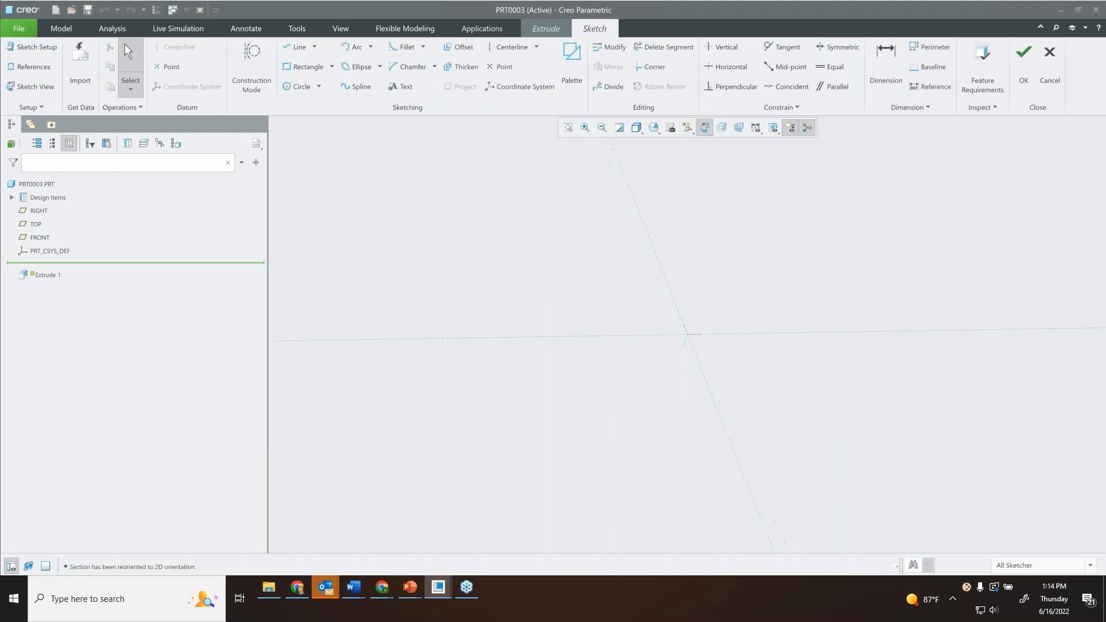
Sketch a closed five-line profile around the origin with a sloped upper-left corner, top edge about 374 long and right edge about 375.
click(299, 48)
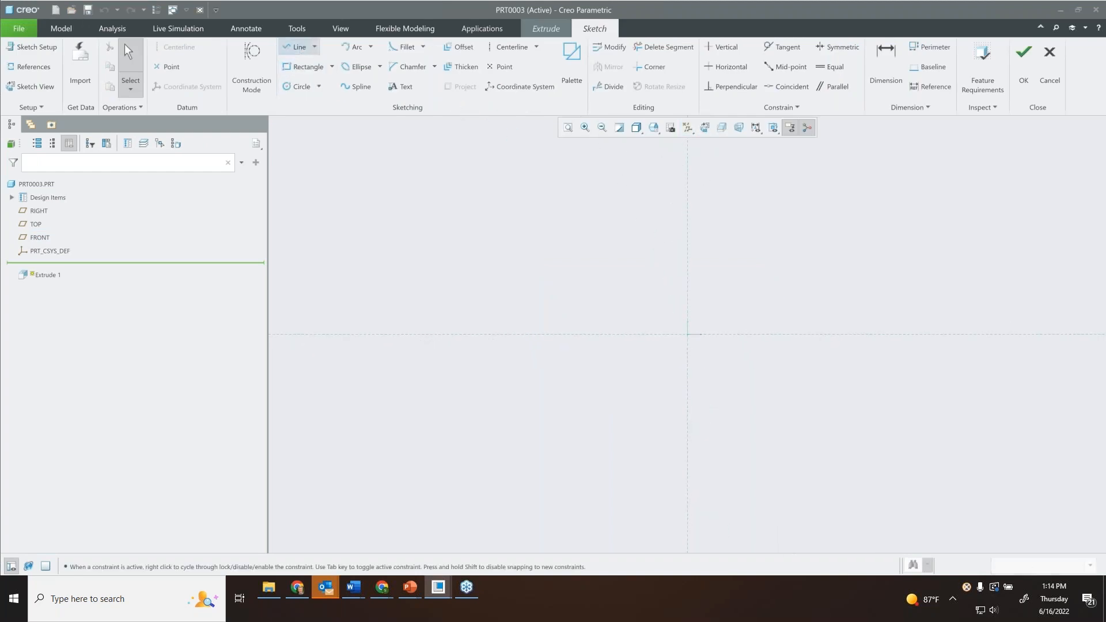
click(468, 228)
click(556, 177)
click(814, 177)
click(814, 435)
click(468, 435)
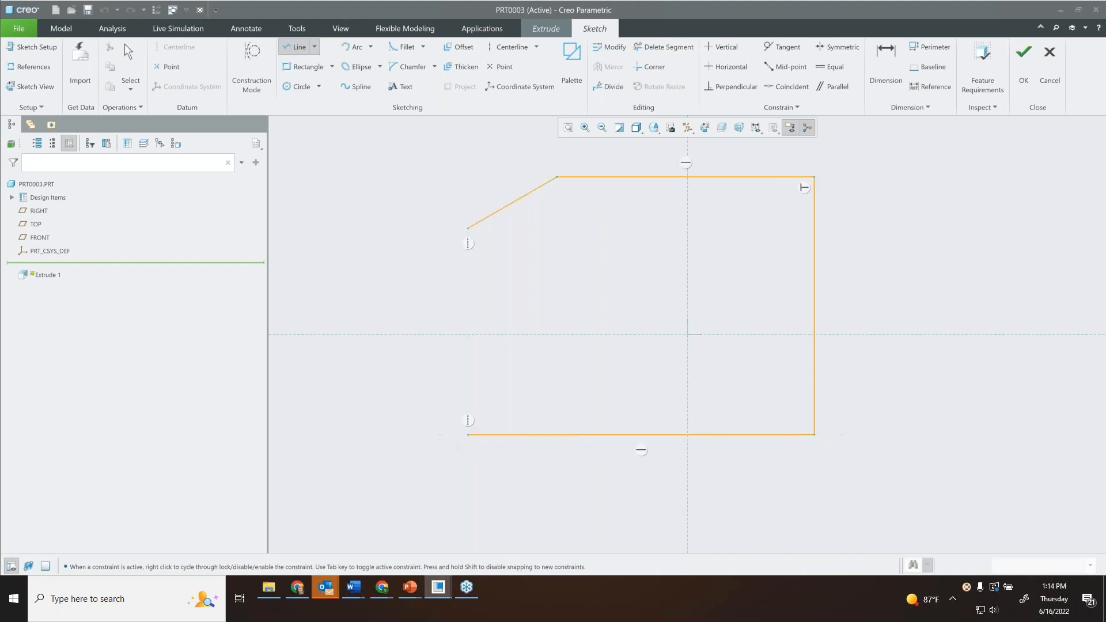
click(467, 228)
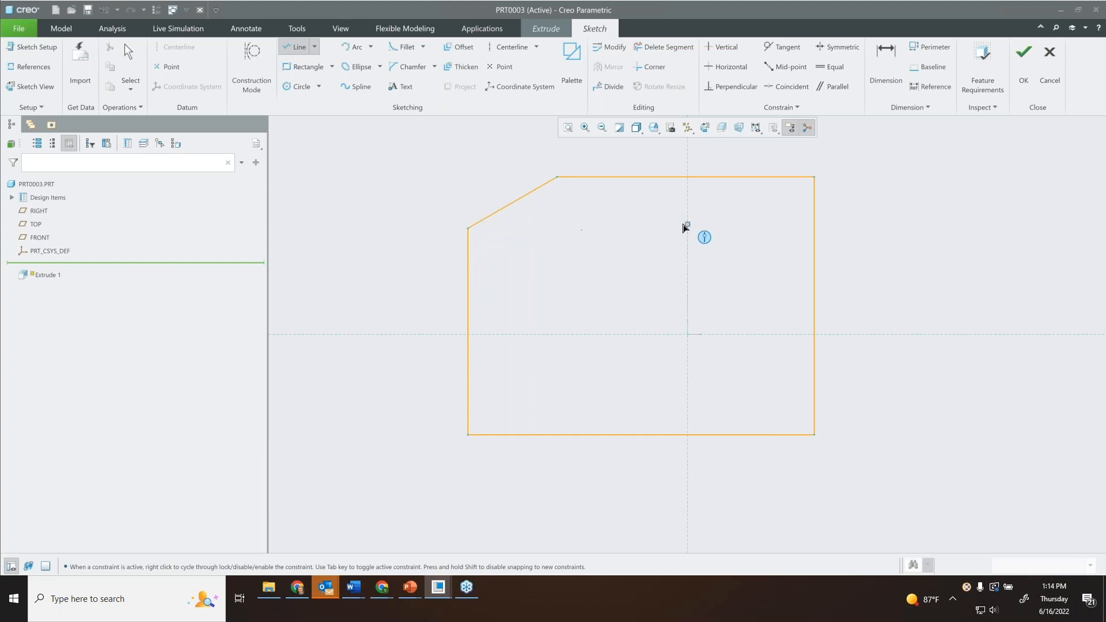
middle_click(683, 227)
scroll(893, 267, up, 2)
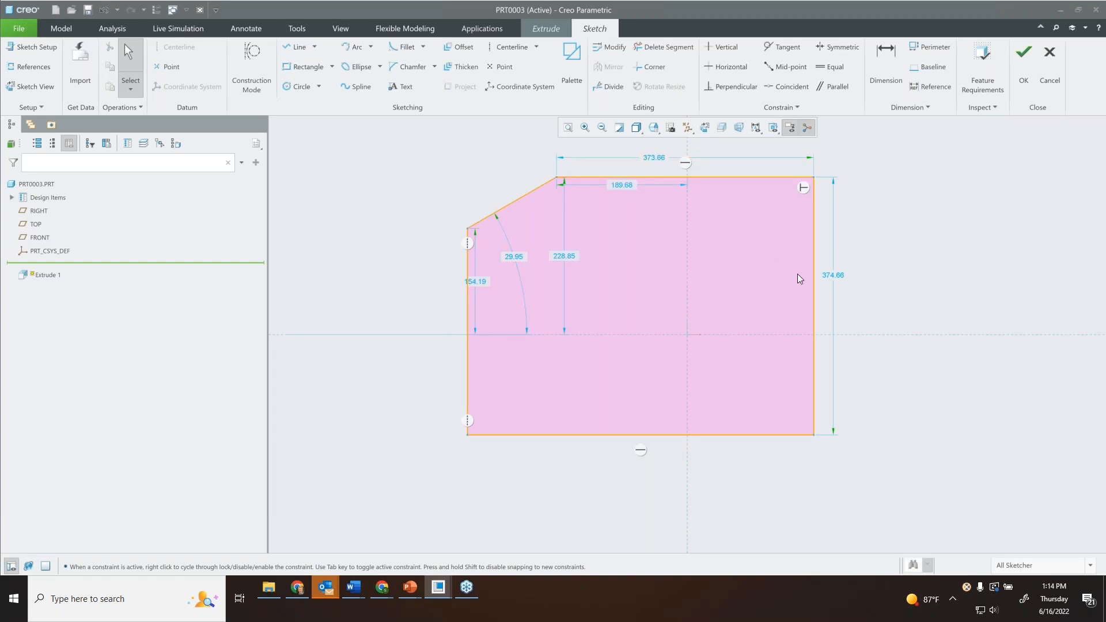
Set the length of the profile's top edge to 10 and clear the selection.
scroll(627, 182, down, 2)
shift+middle_drag(671, 230, 666, 267)
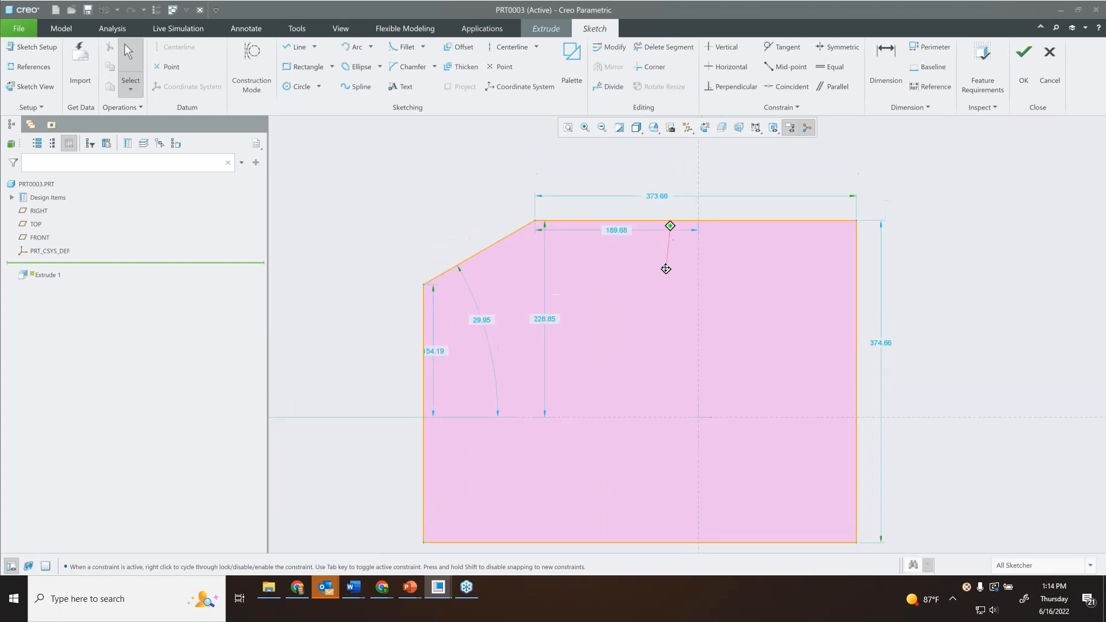
click(660, 200)
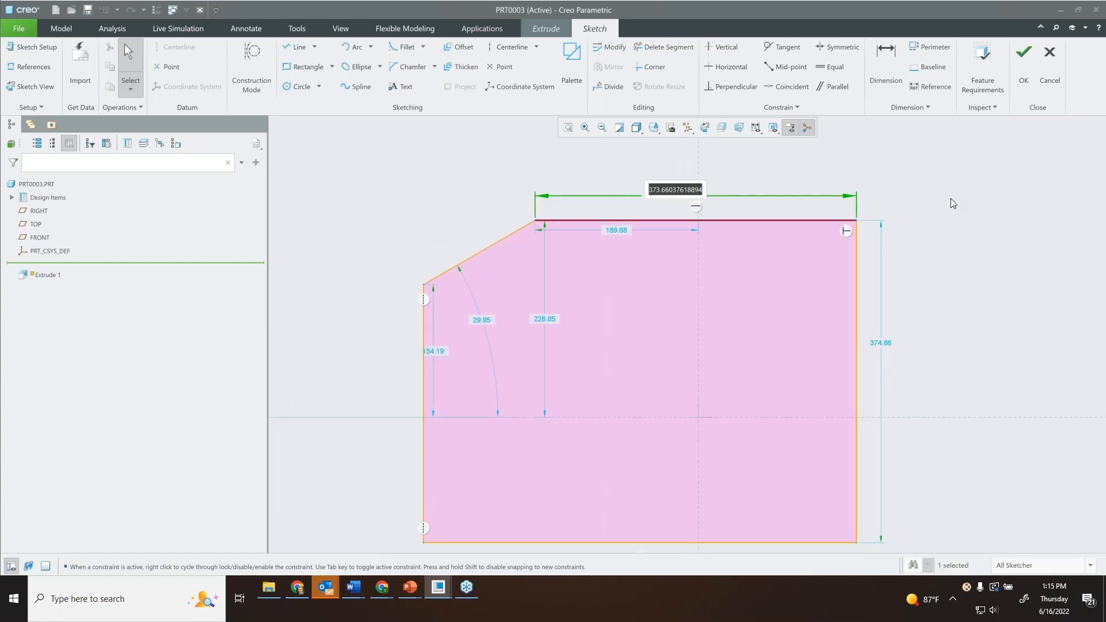
text(1)
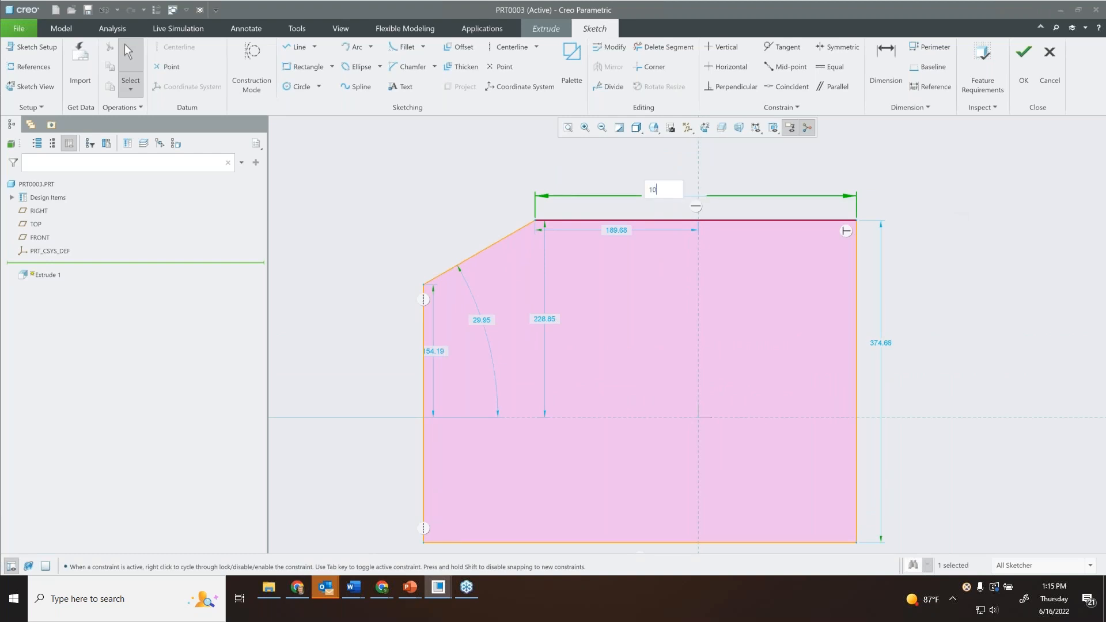
text(0)
key(Return)
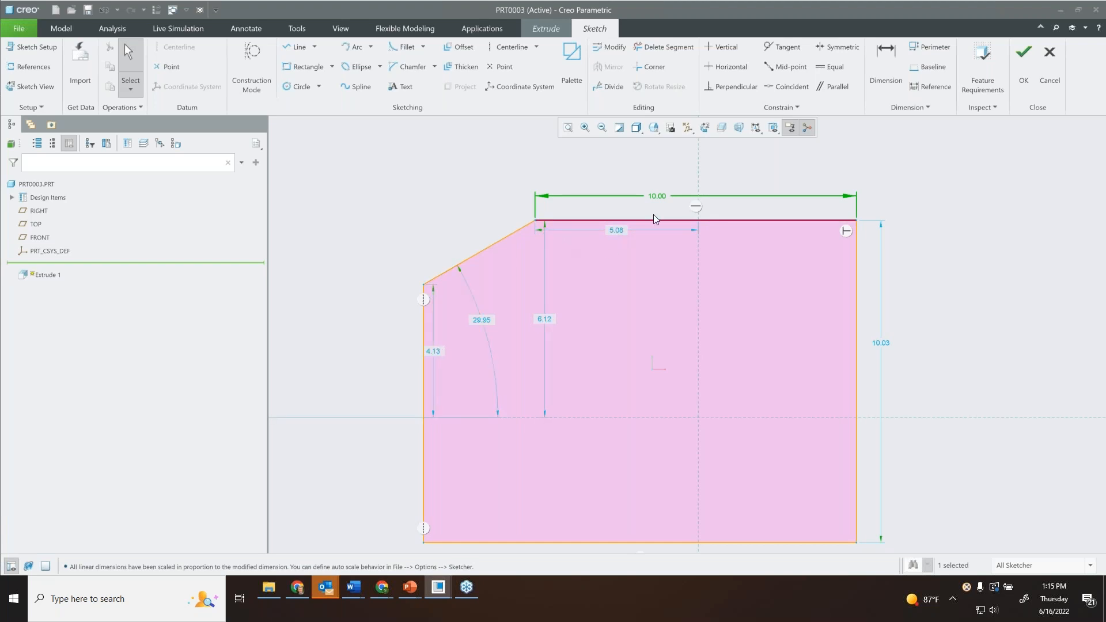
scroll(868, 291, down, 1)
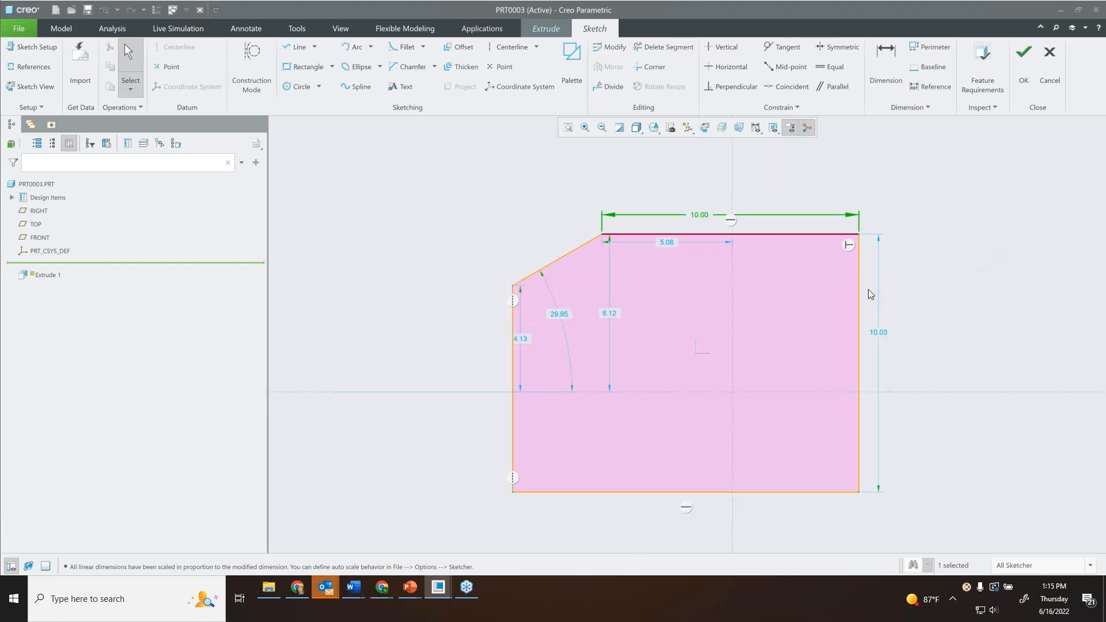
middle_drag(926, 296, 897, 261)
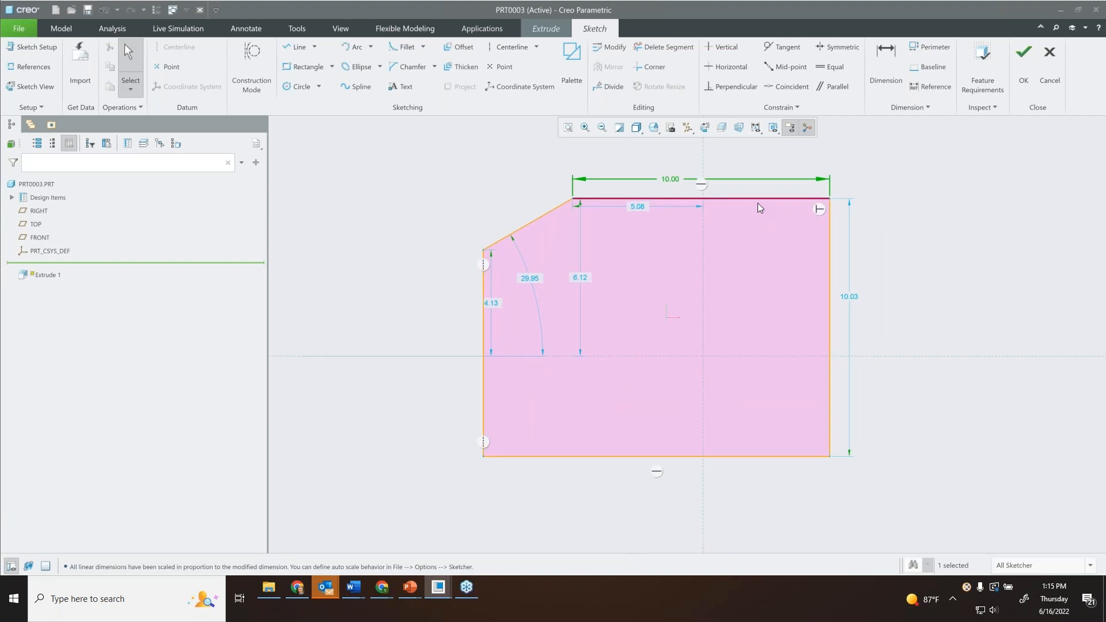
click(888, 200)
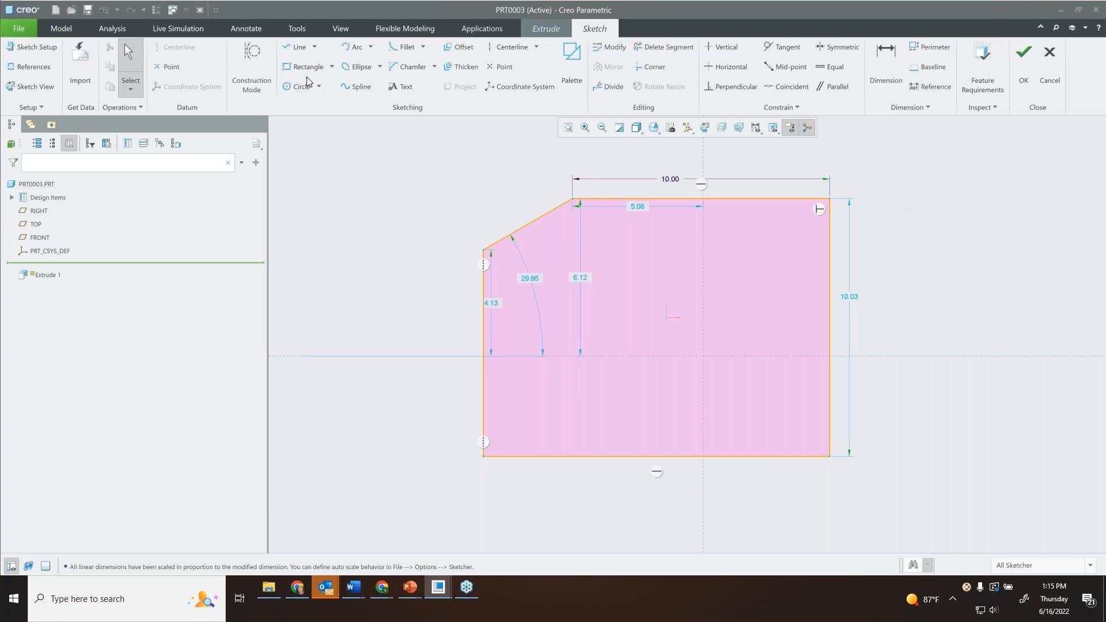
Draw a vertical line overlapping the profile's right edge and extending about 2.48 below its lower corner.
click(297, 47)
click(829, 276)
click(828, 521)
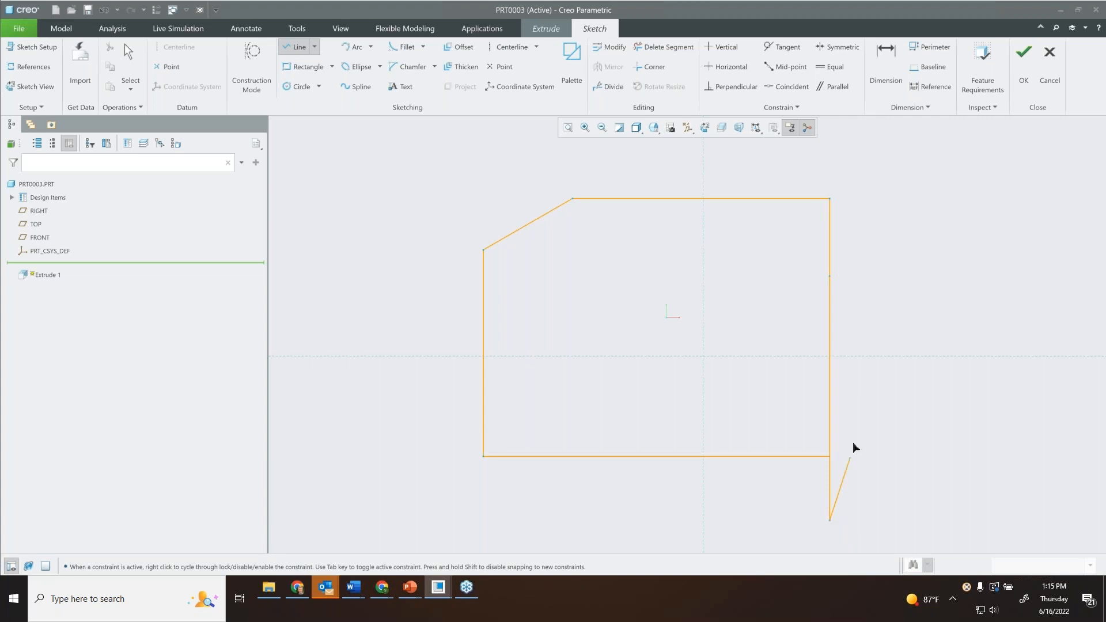
click(831, 342)
middle_click(909, 291)
Draw two lines forming a small triangle about 2.52 wide outward from the upper end of the profile's right edge.
click(829, 245)
click(894, 205)
click(830, 199)
middle_click(857, 157)
middle_click(862, 157)
click(867, 230)
Examine the sketch diagnostics along the profile's right edge, at the overlapping lines, open ends and shared corners.
scroll(908, 309, down, 2)
mouse_move(908, 309)
middle_down()
mouse_move(724, 271)
mouse_move(784, 294)
middle_up()
scroll(722, 266, up, 3)
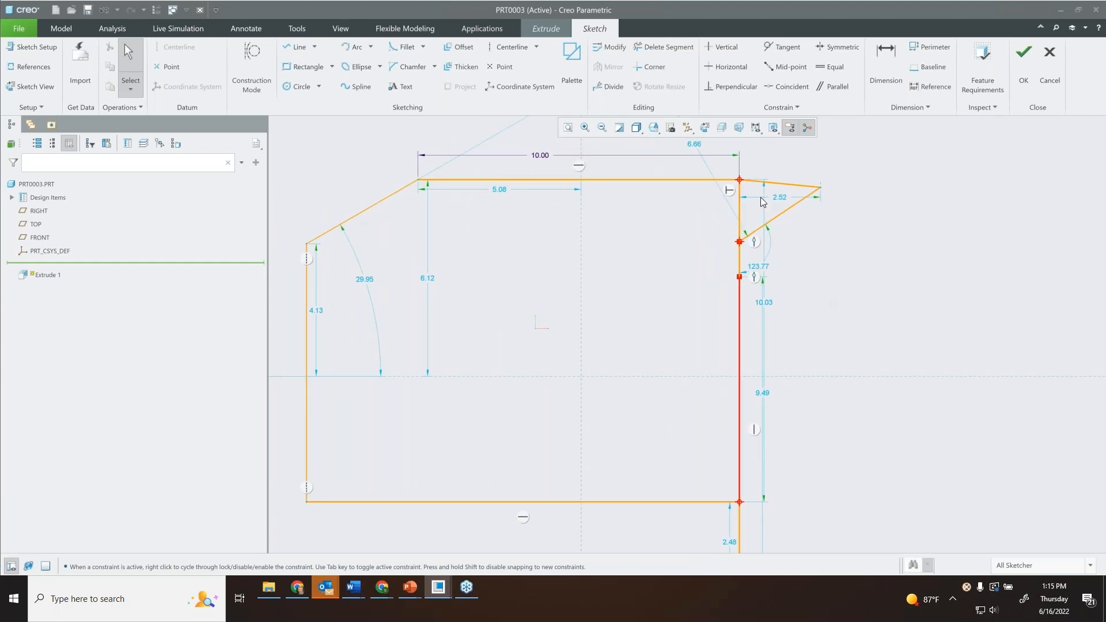
shift+middle_drag(822, 297, 837, 274)
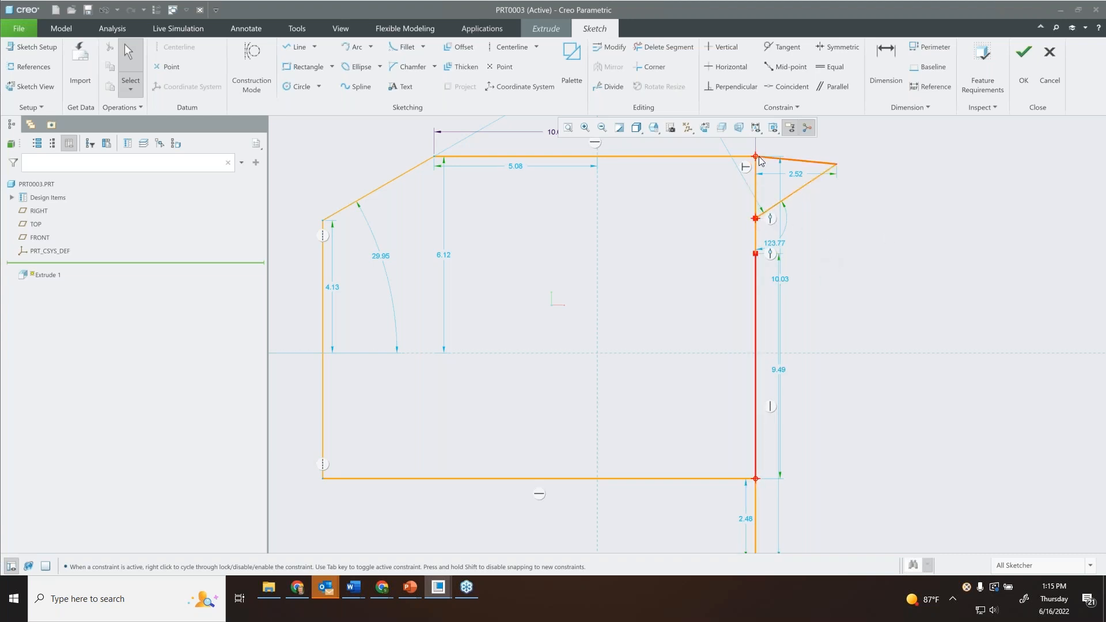
scroll(754, 184, down, 2)
scroll(760, 173, up, 4)
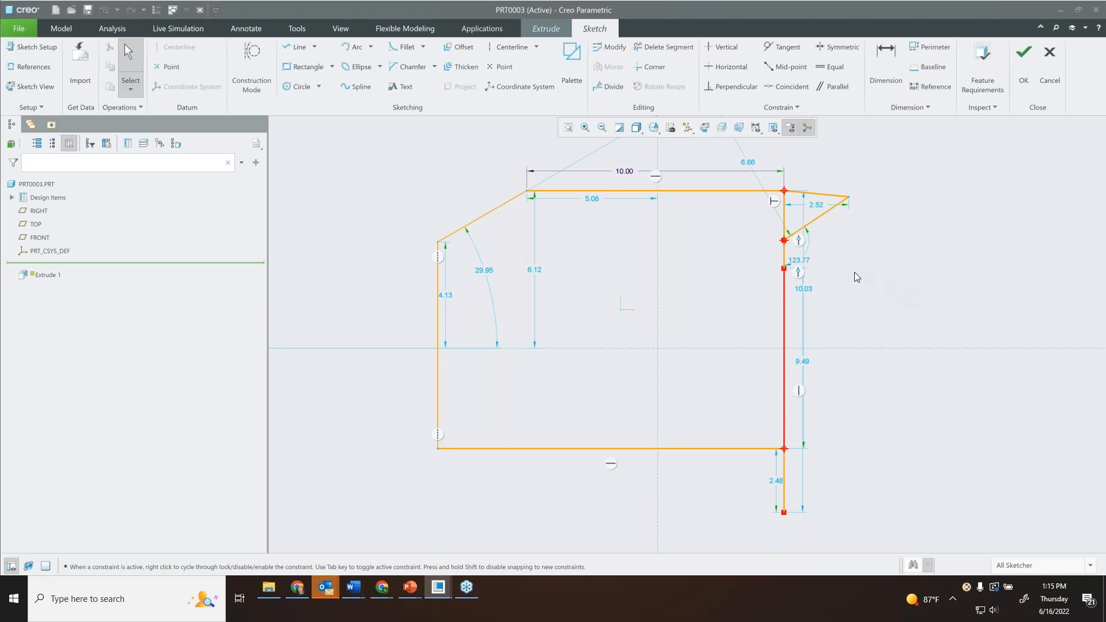
Quit the sketch without saving, cancel the extrusion and close the new part.
click(1057, 62)
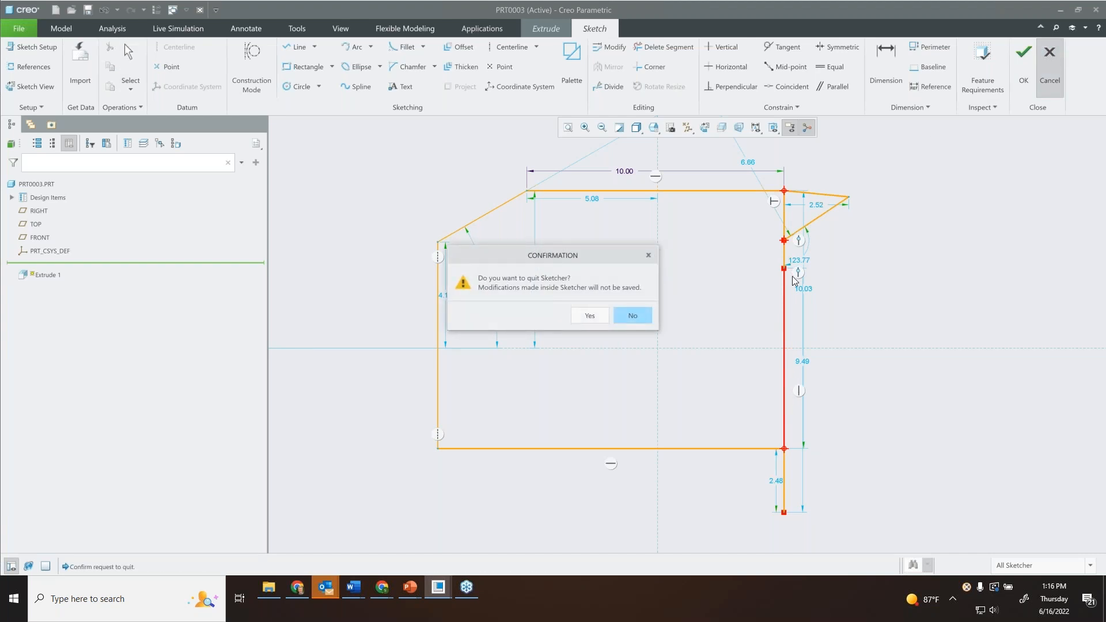
click(592, 316)
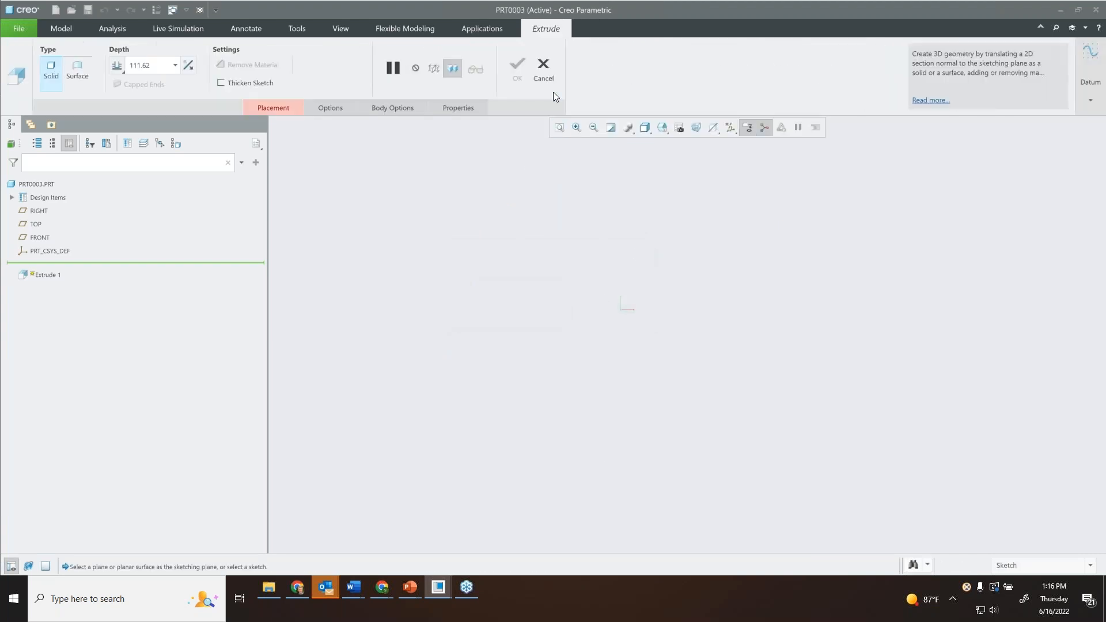
click(543, 68)
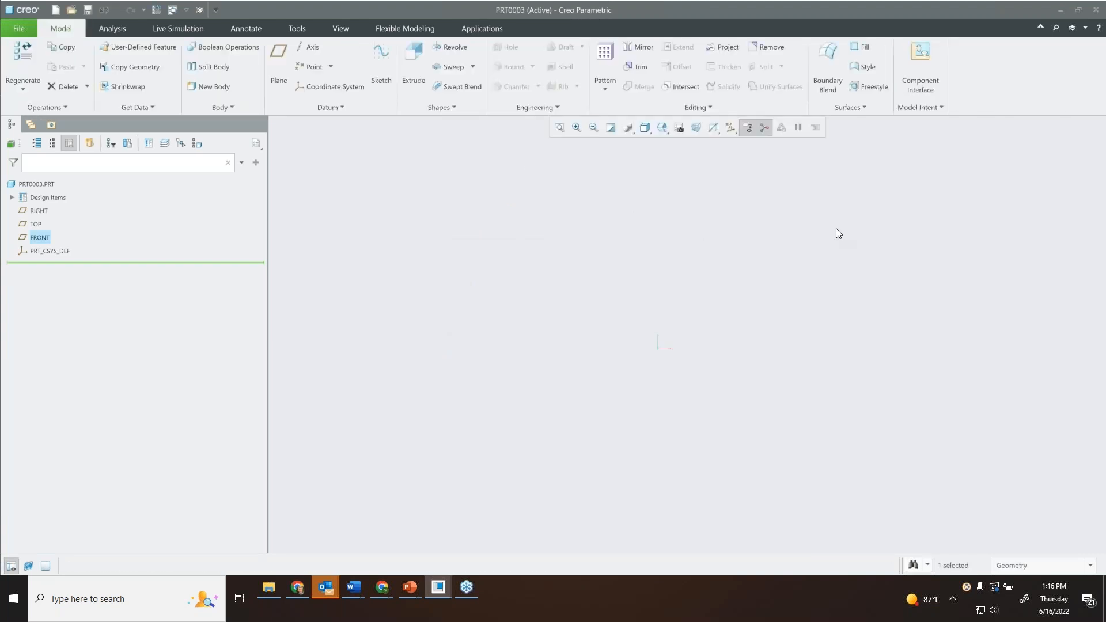
click(200, 11)
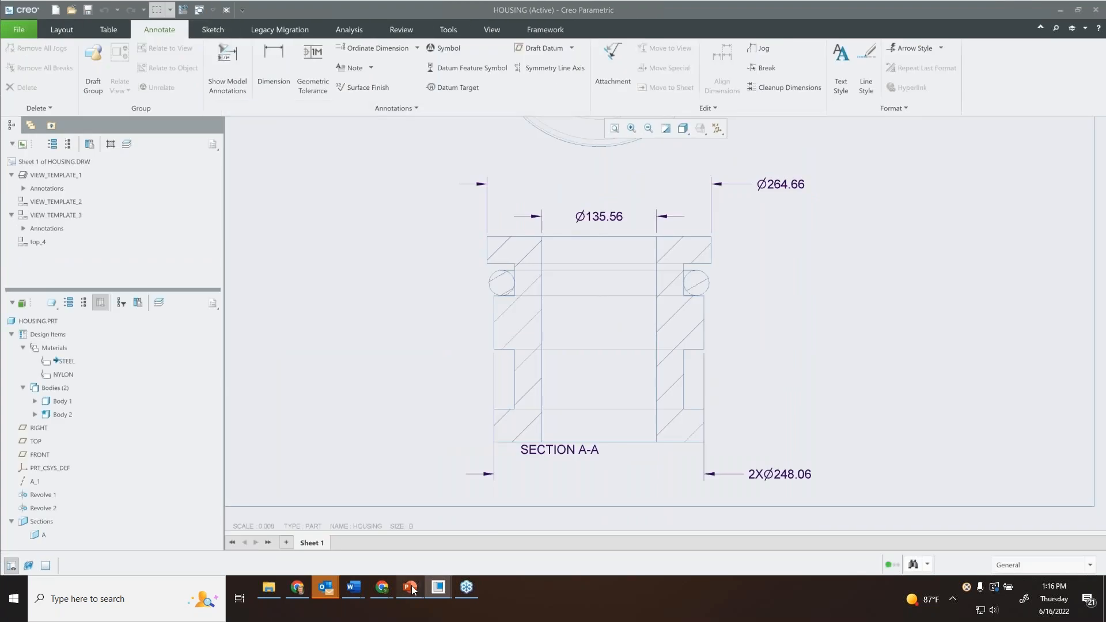
Switch to the What's New - Creo 9.0 presentation in PowerPoint and run the slide show from the current slide to Divide Surfaces.
mouse_move(410, 586)
click(377, 536)
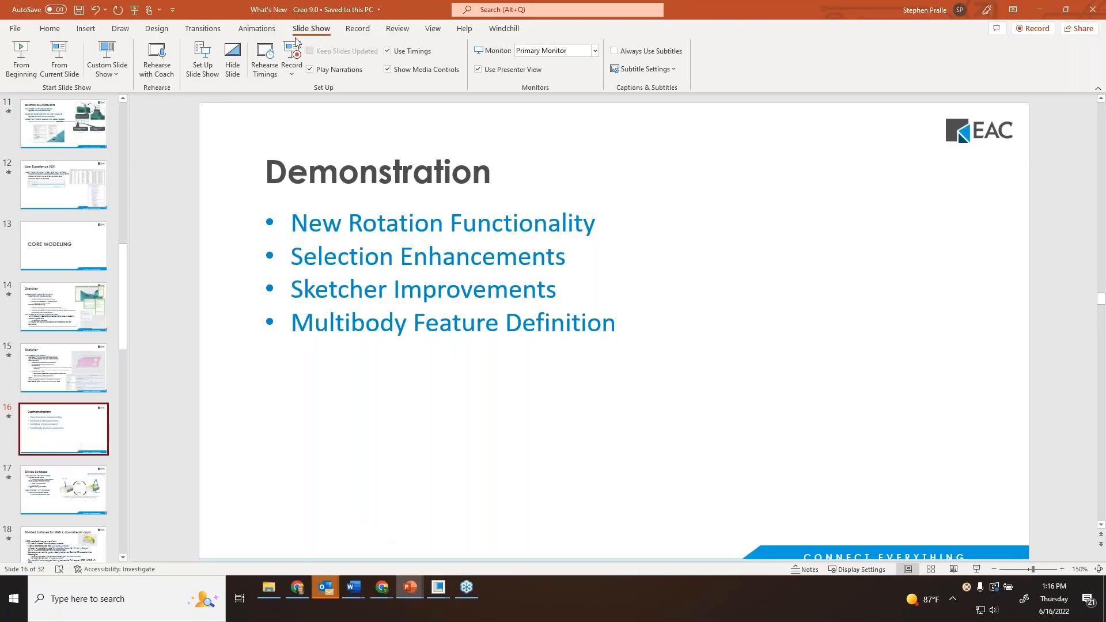
click(63, 58)
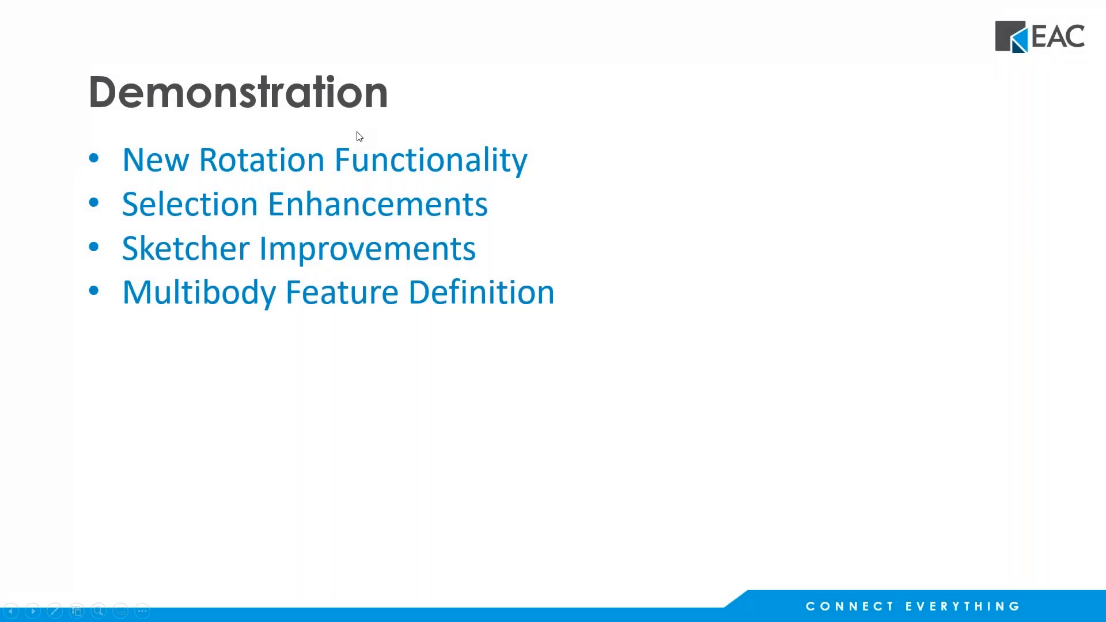
click(357, 133)
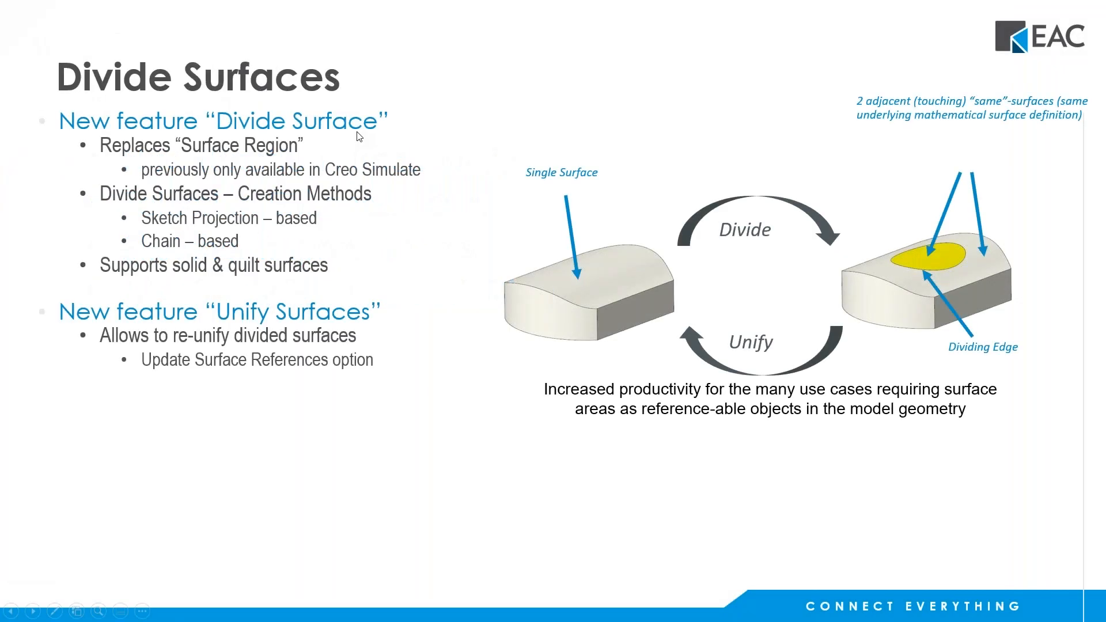
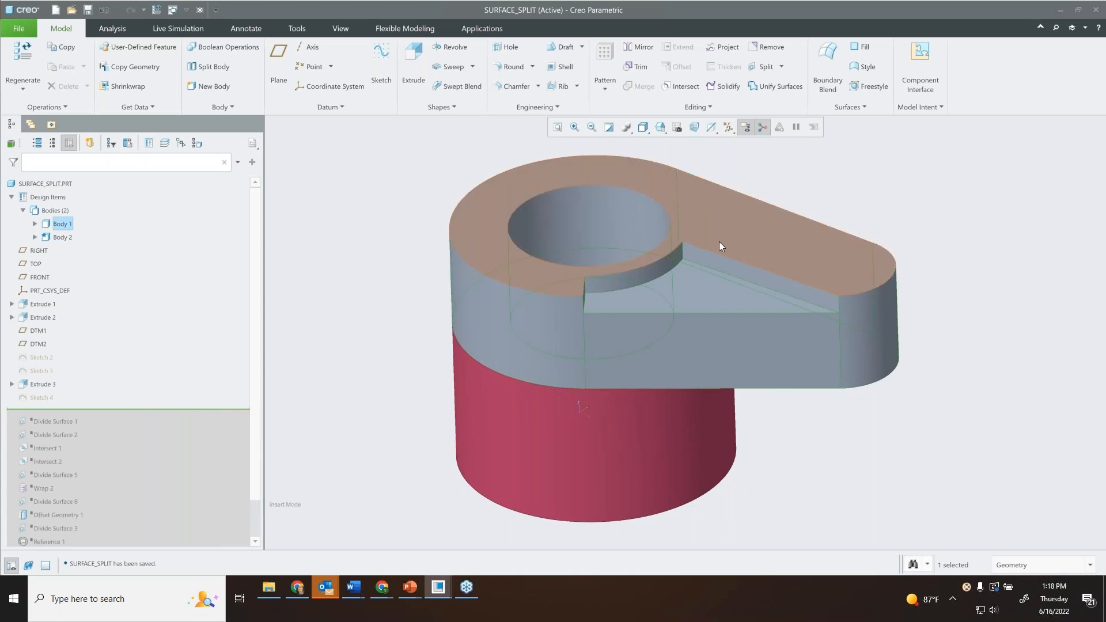
Show the hidden Sketch 2 and Sketch 3 in SURFACE_SPLIT.
mouse_move(598, 443)
middle_down()
mouse_move(619, 400)
mouse_move(608, 440)
mouse_move(573, 365)
mouse_move(550, 375)
mouse_move(714, 339)
middle_up()
click(906, 191)
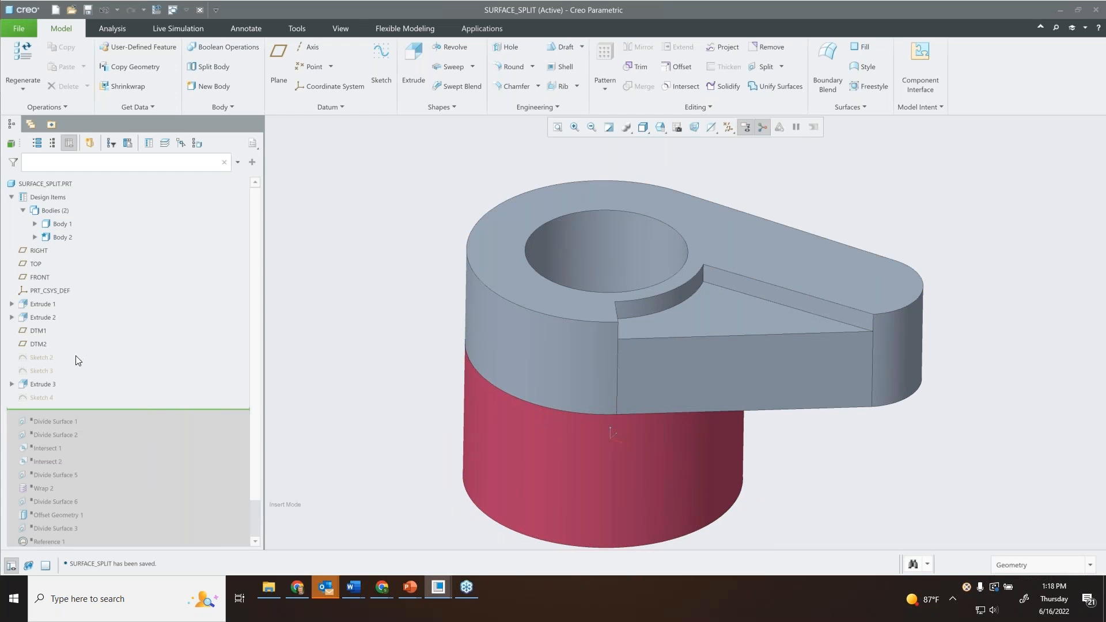
click(45, 357)
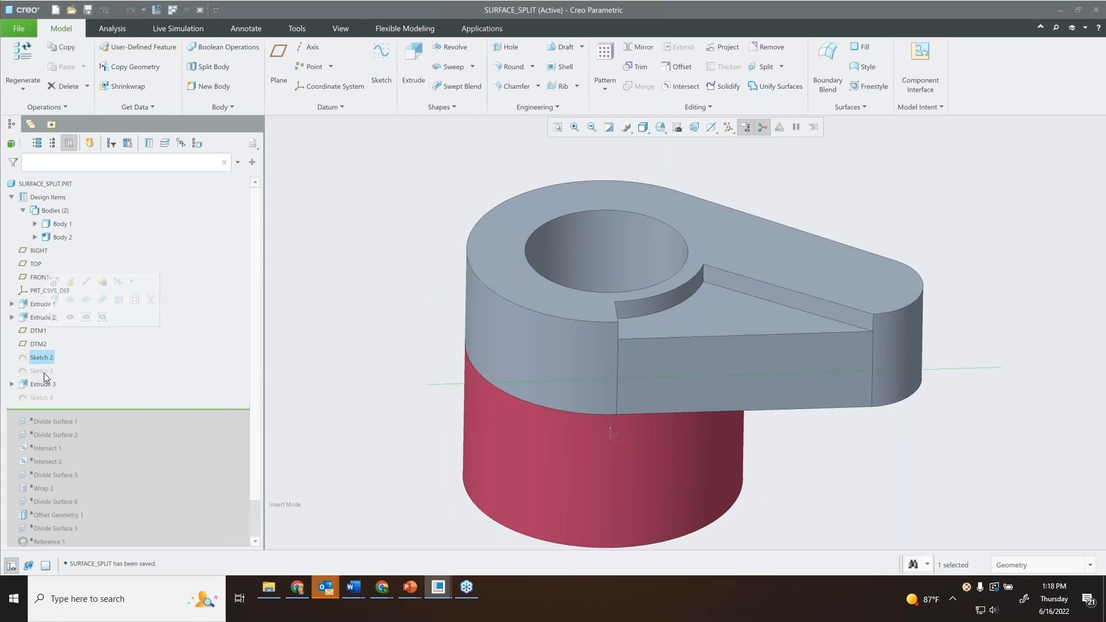
ctrl+click(44, 371)
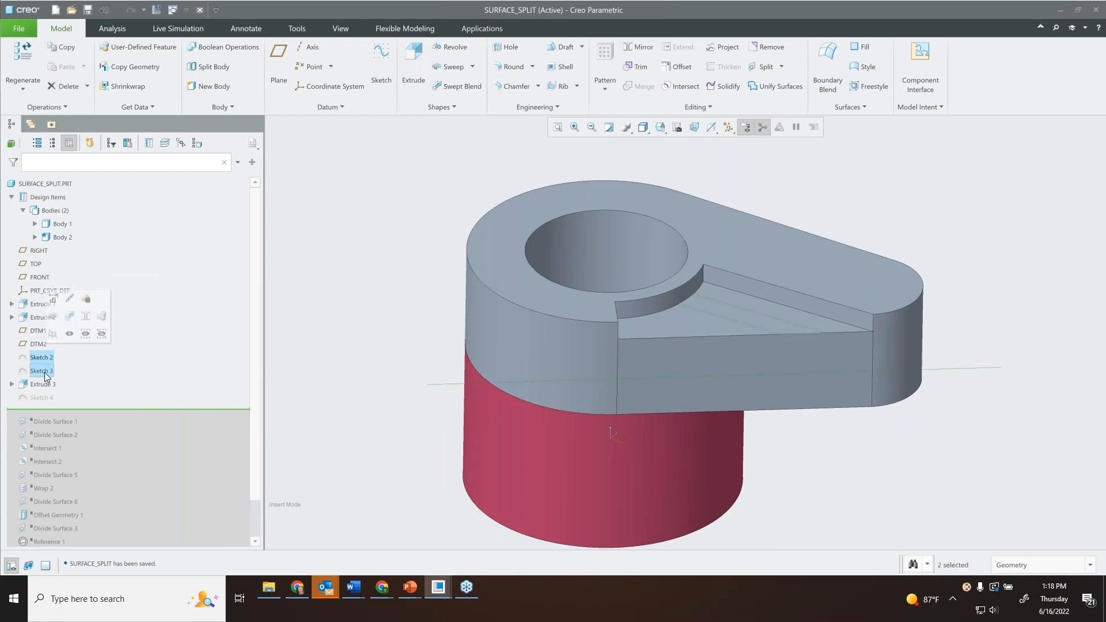
click(68, 317)
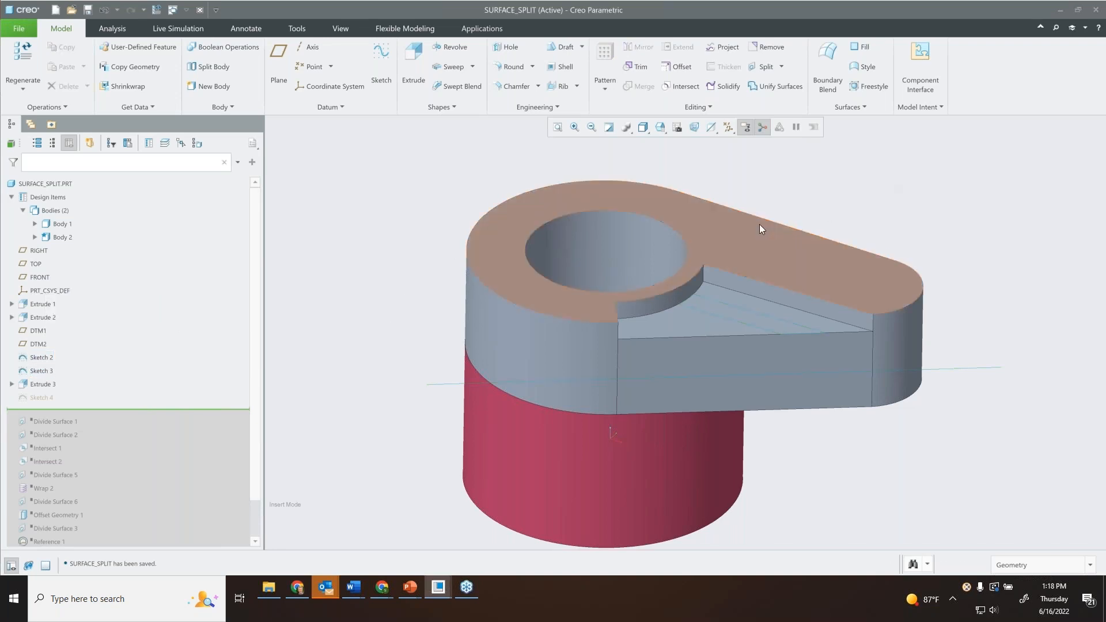
Set up a Divide Surface feature on the recessed triangular face, using Sketch 3 as the dividing sketch.
scroll(729, 305, up, 5)
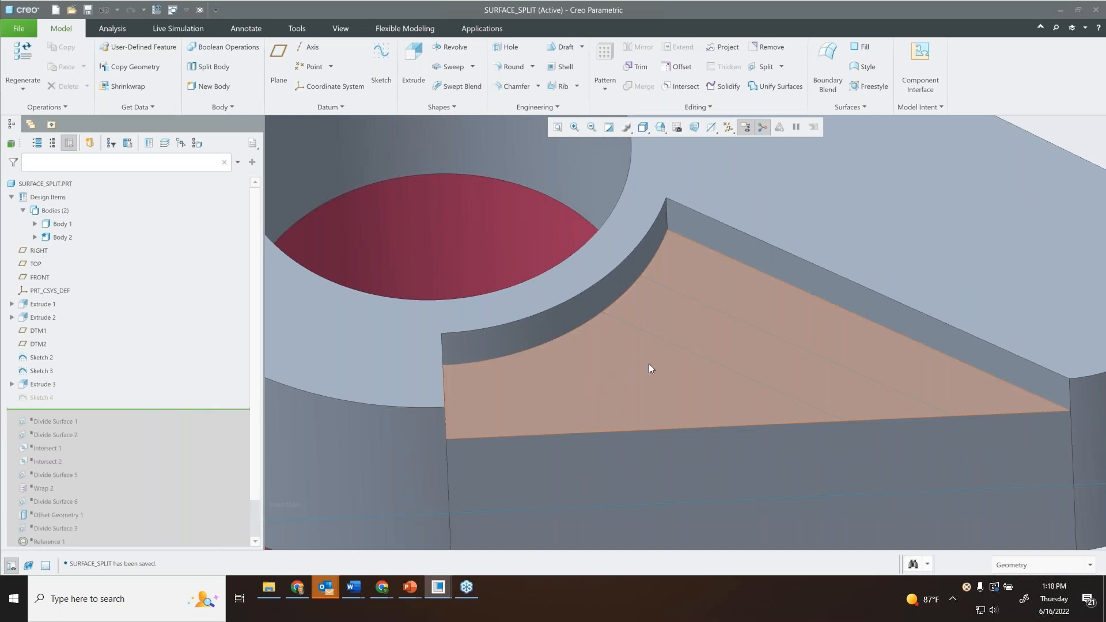
scroll(643, 358, down, 3)
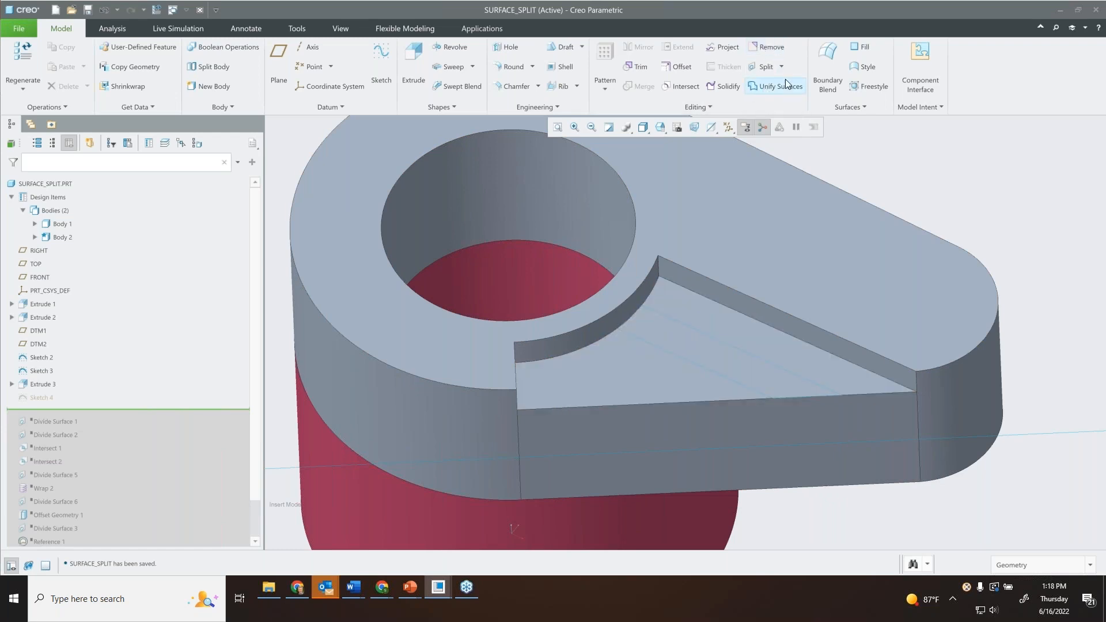
click(782, 66)
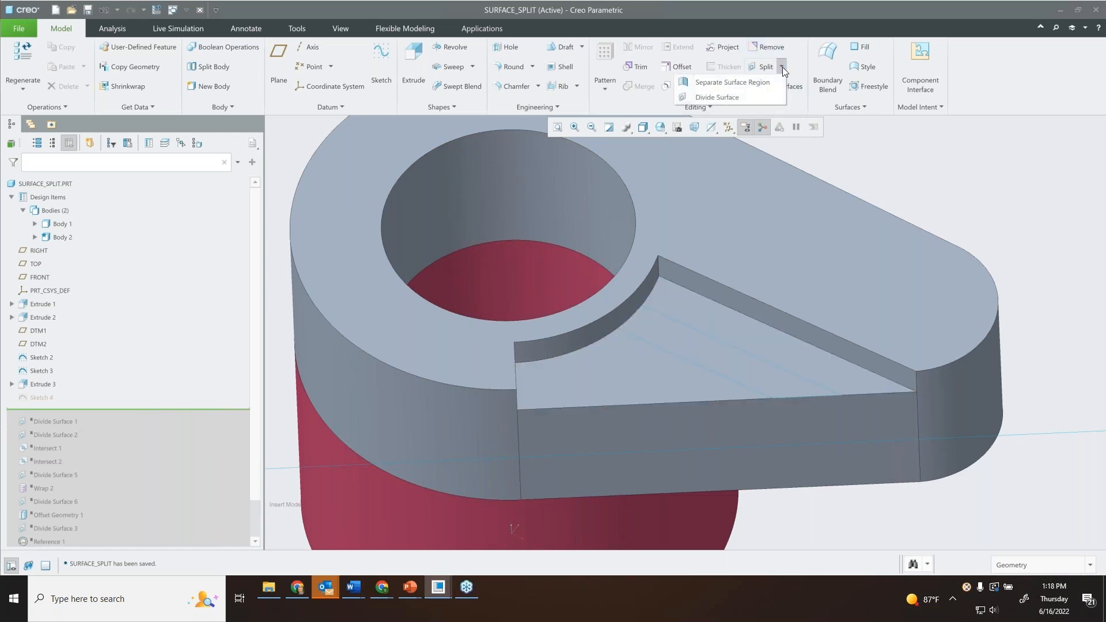
click(727, 98)
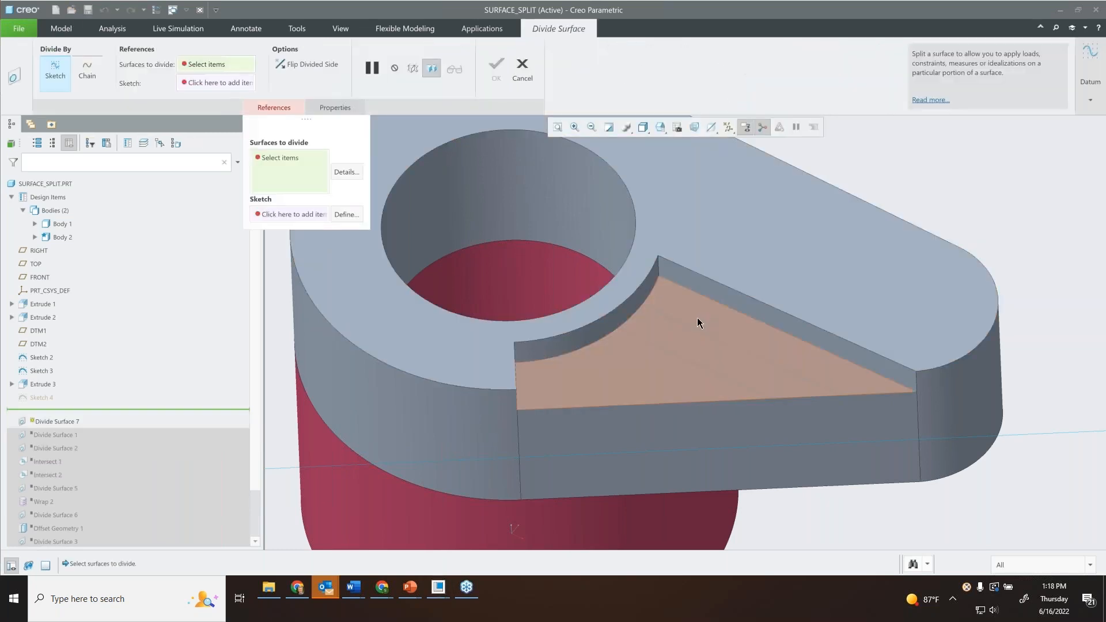
click(626, 355)
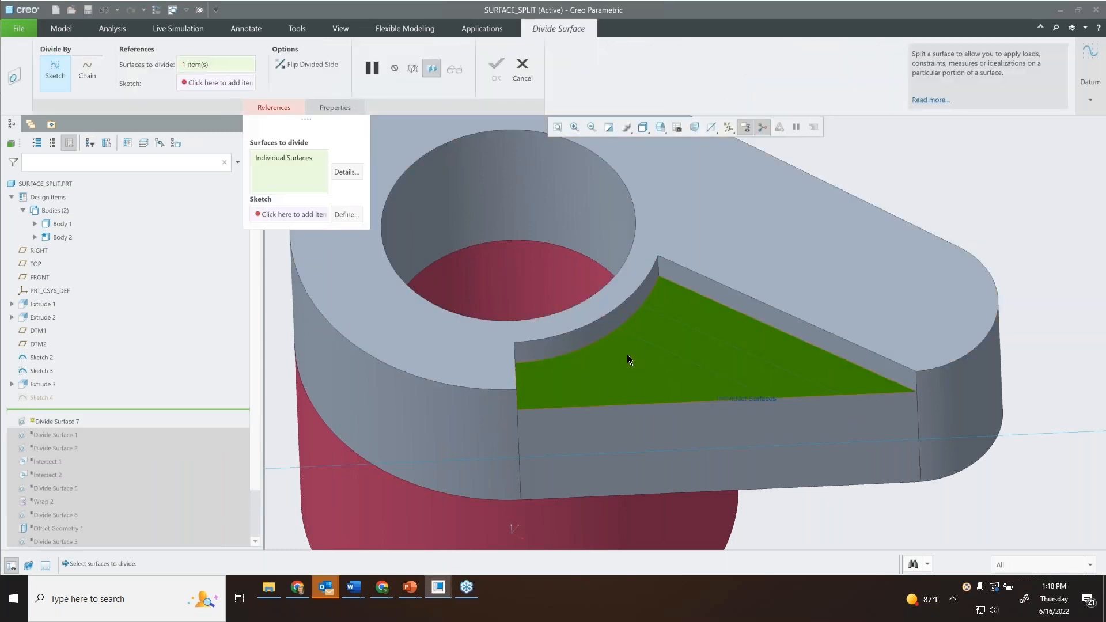
click(315, 214)
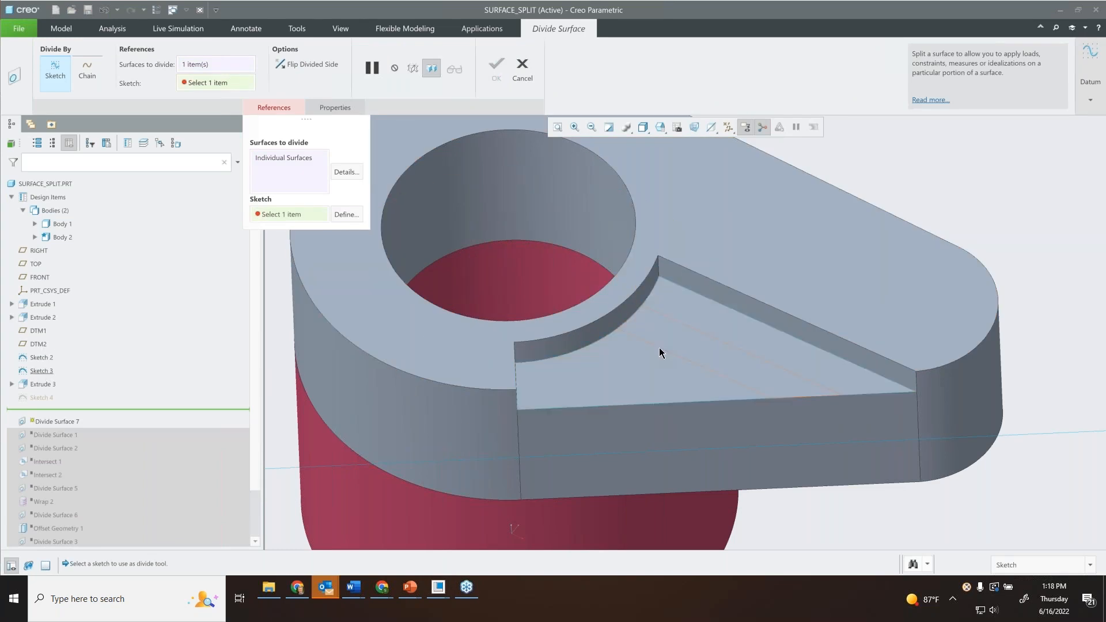
click(661, 348)
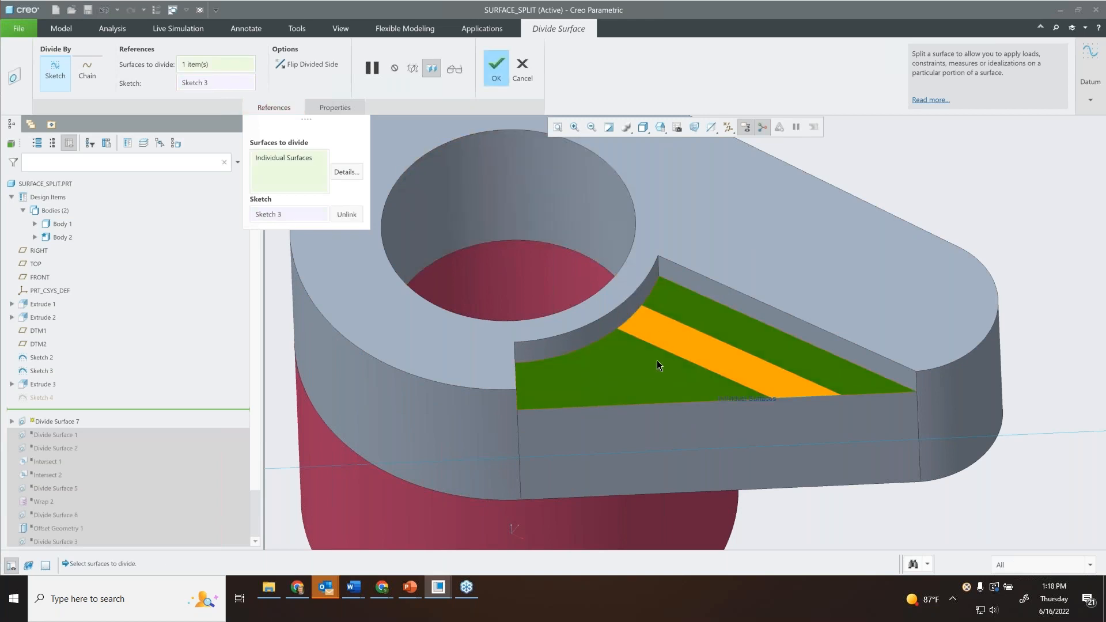
Flip the divided side to the outer regions and back to the middle strip, and complete the Divide Surface feature.
middle_drag(648, 349, 668, 340)
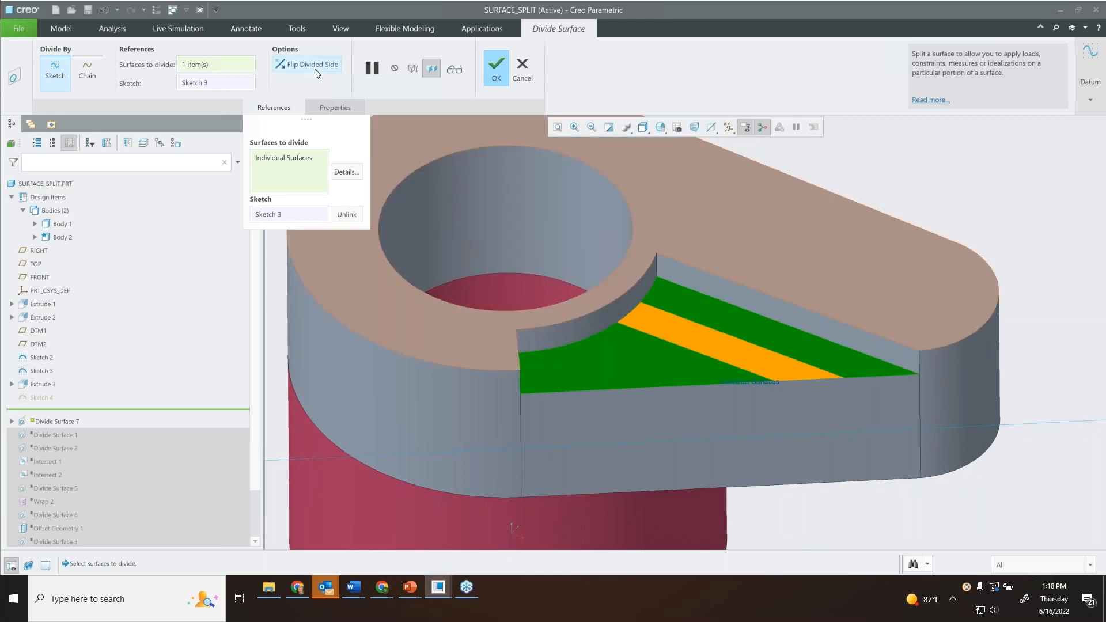
click(311, 65)
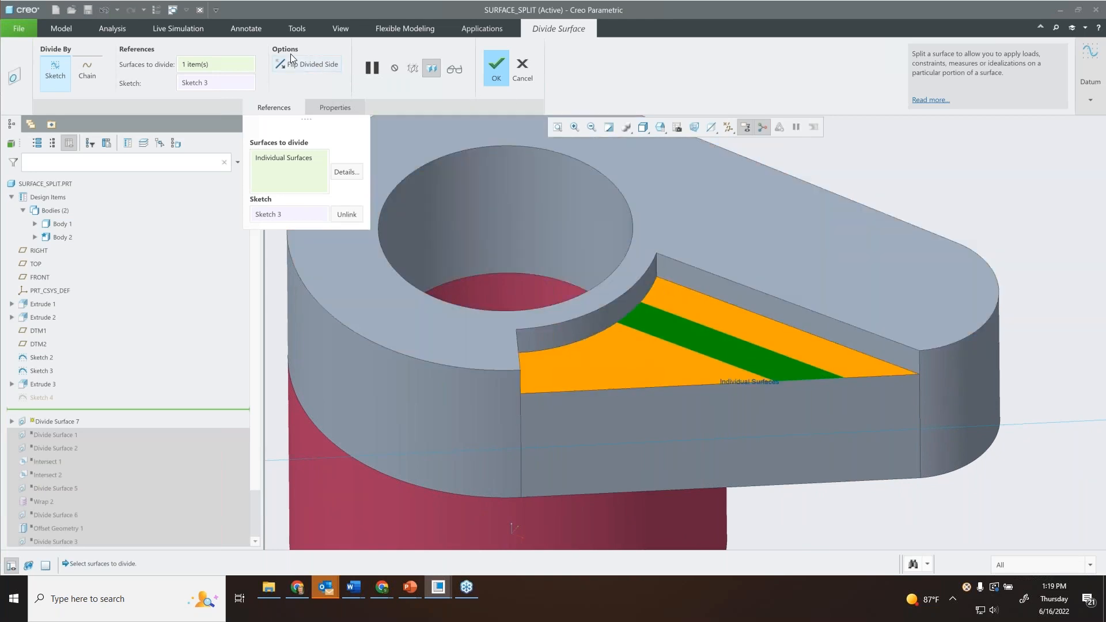
click(301, 62)
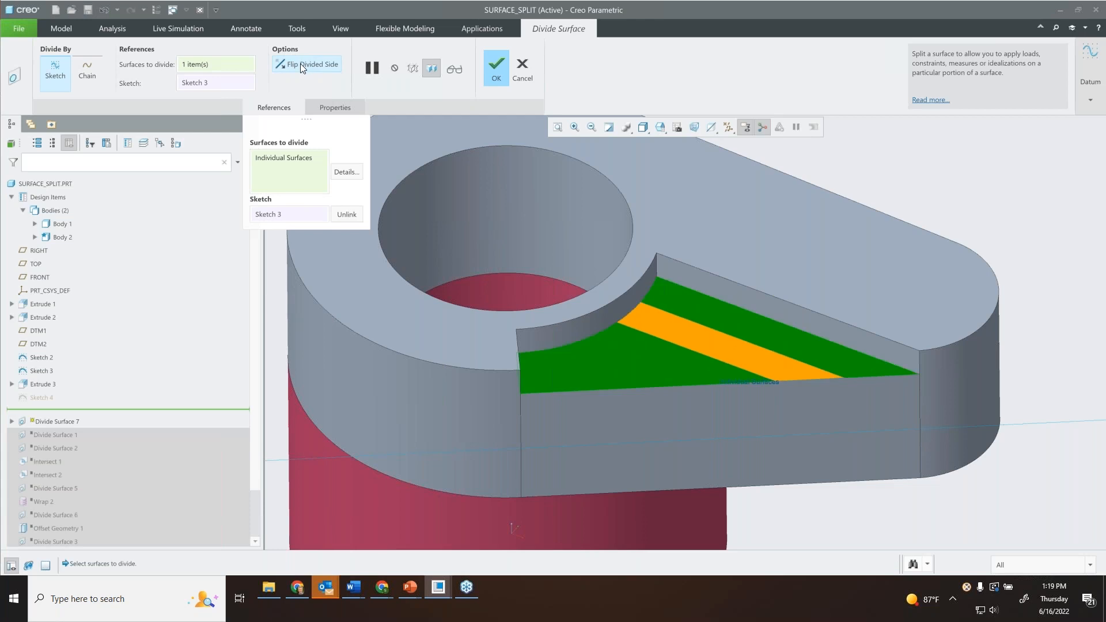
click(497, 68)
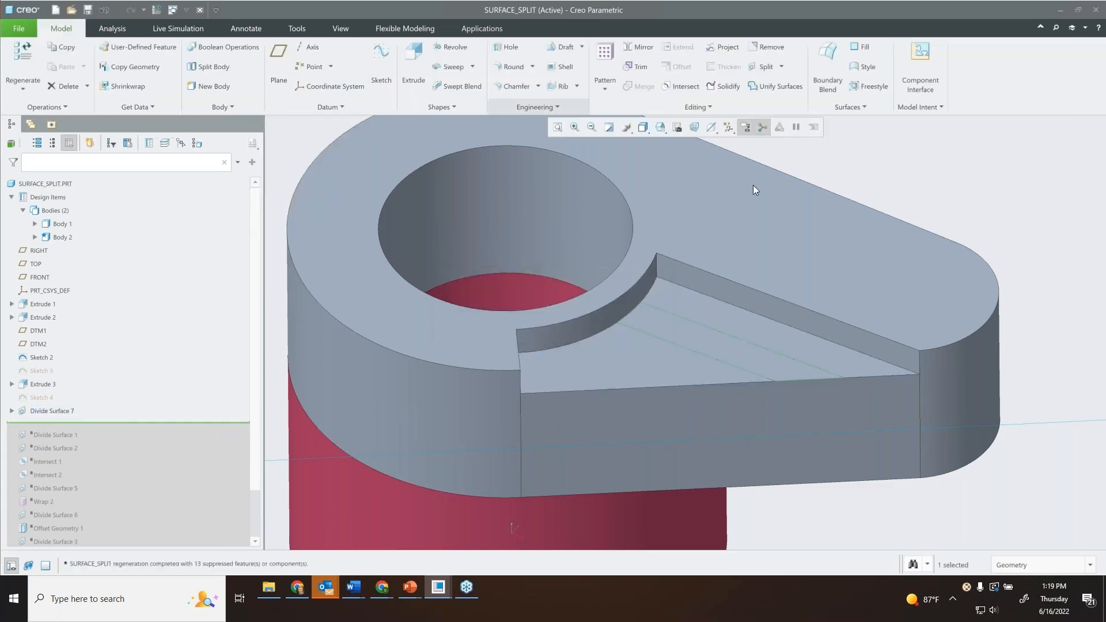
Examine the divided recess by selecting its outer regions and the middle strip separately.
scroll(928, 165, down, 1)
click(933, 163)
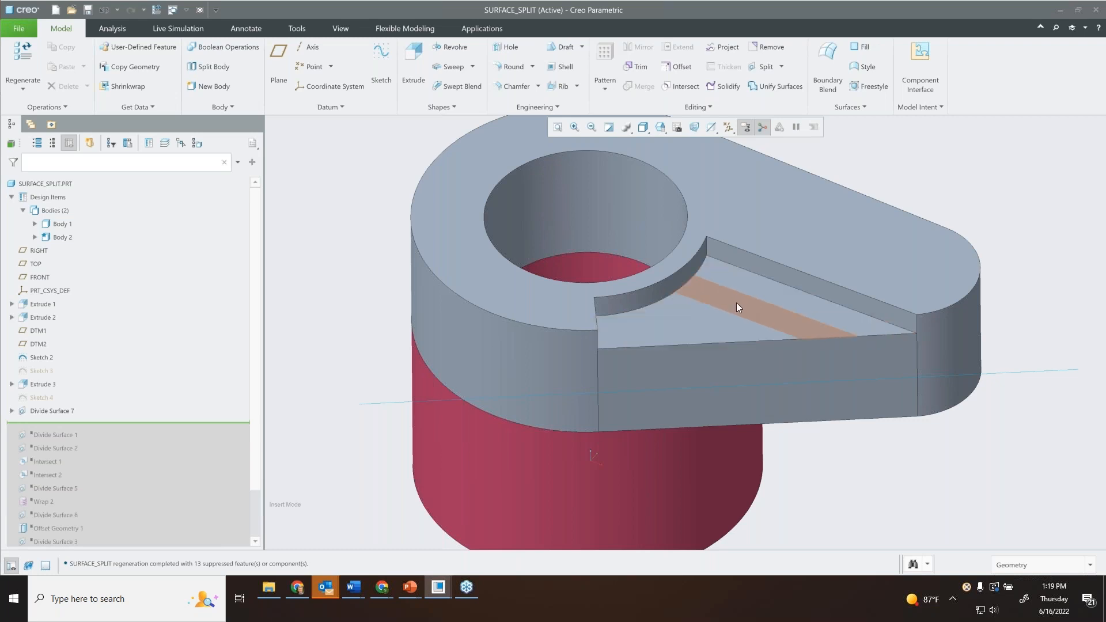
click(692, 320)
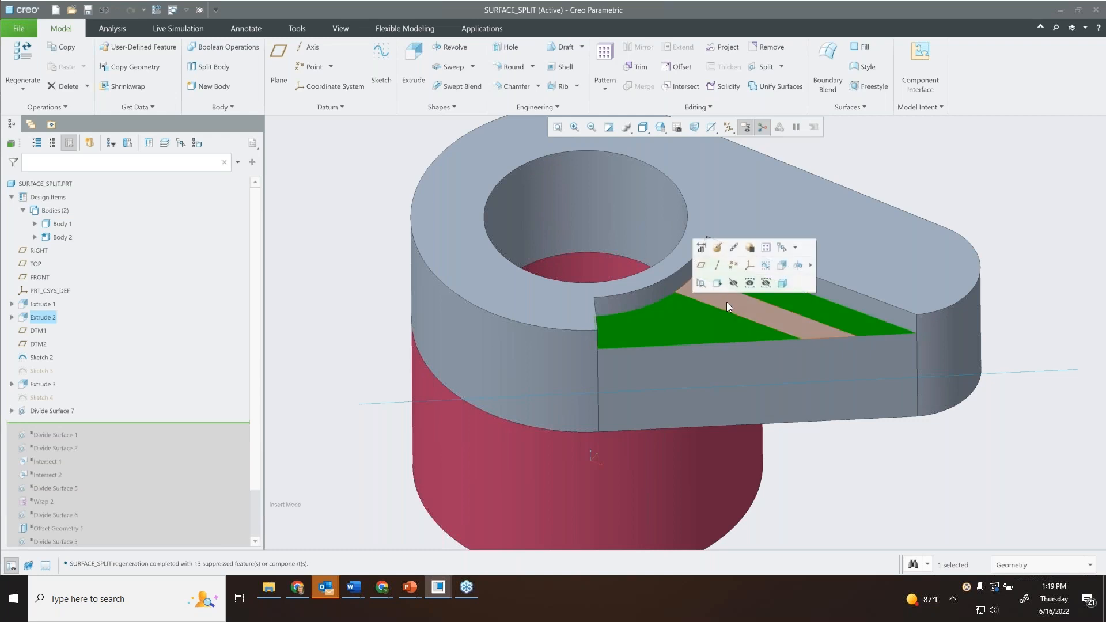
click(704, 322)
click(695, 322)
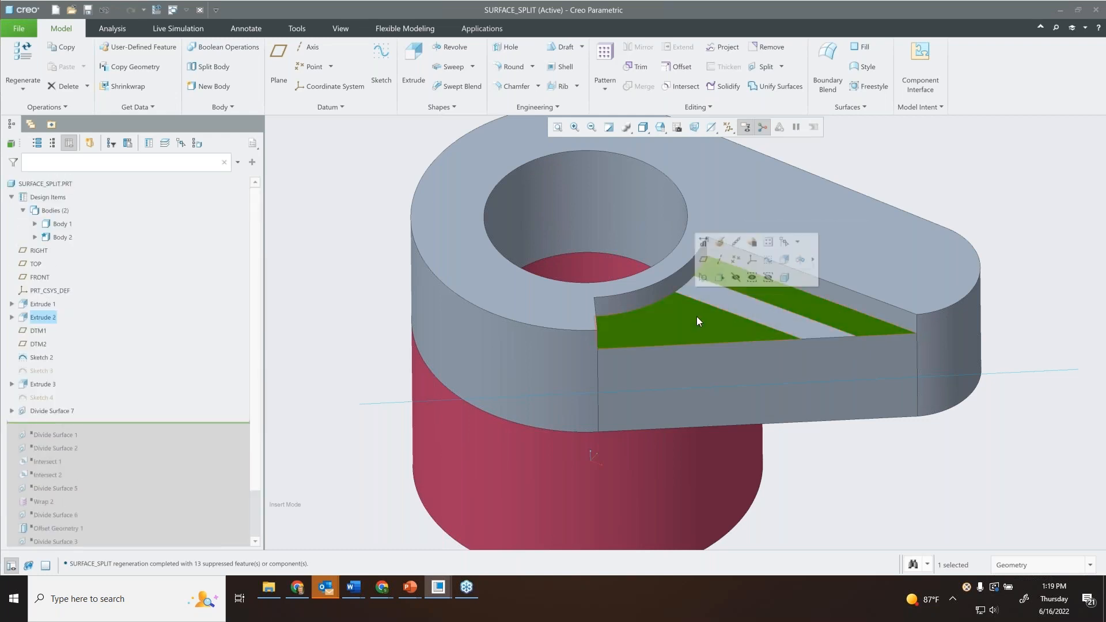
click(721, 313)
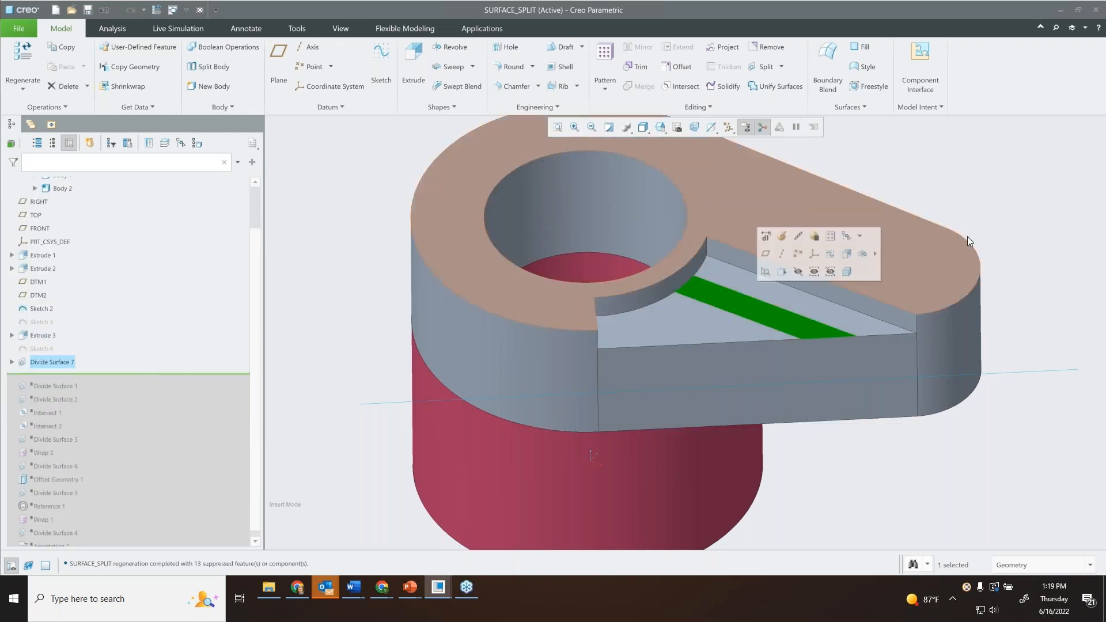
click(1063, 176)
middle_drag(960, 228, 939, 217)
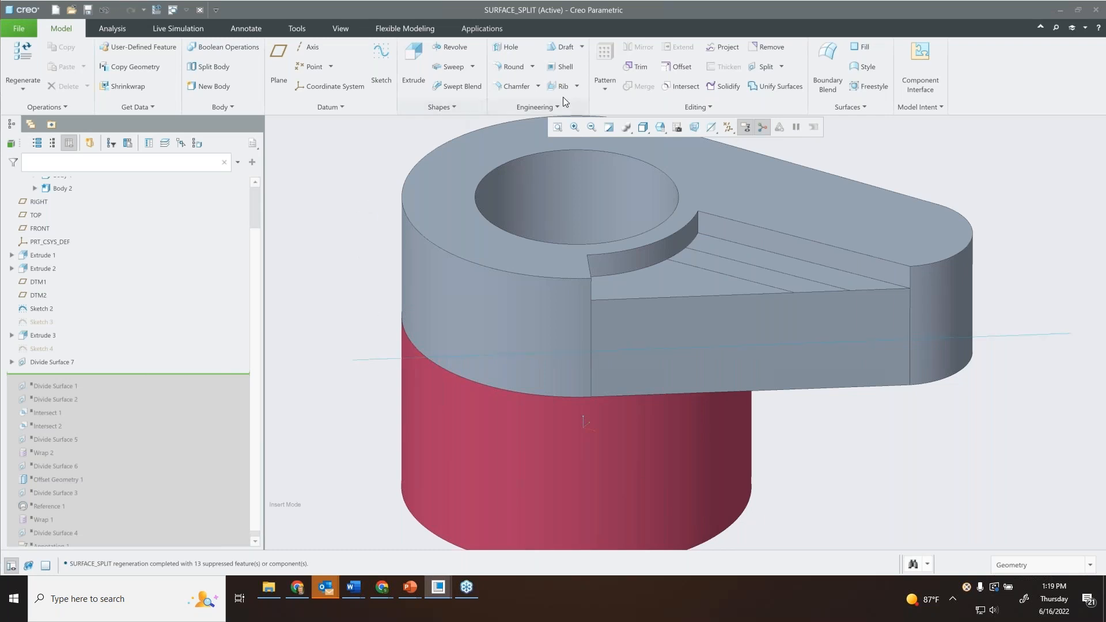
Start another Divide Surface feature and select the upper body's curved, flat and rounded-end side faces as surfaces to divide.
click(784, 67)
click(743, 96)
click(465, 309)
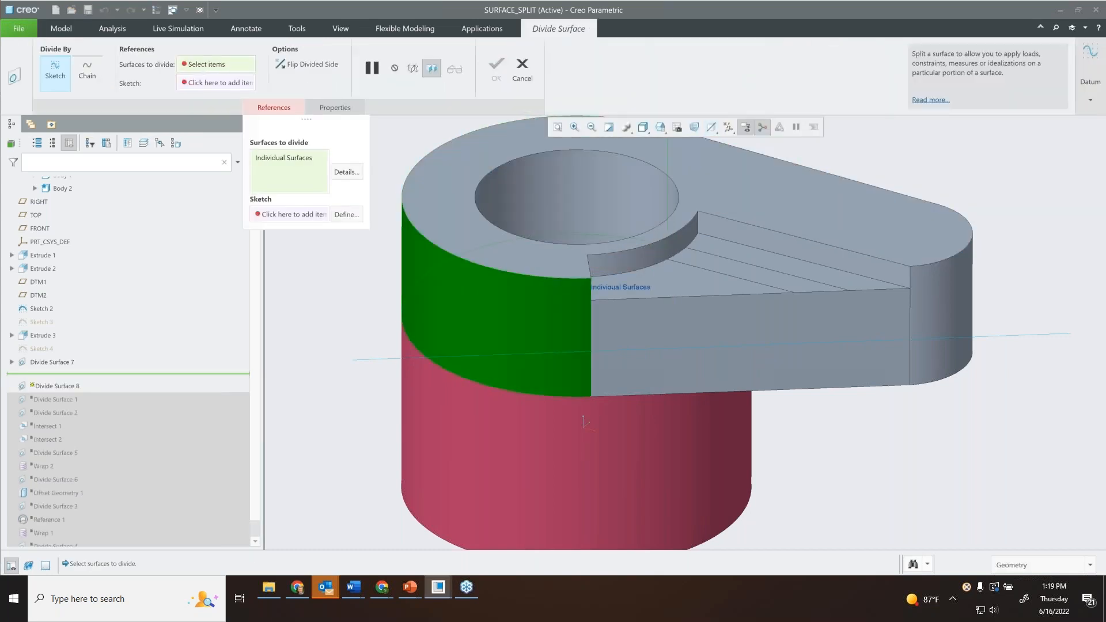
ctrl+click(651, 325)
ctrl+click(951, 294)
middle_drag(828, 240, 781, 316)
mouse_move(685, 327)
middle_down()
mouse_move(686, 309)
mouse_move(454, 258)
middle_up()
Divide the selected side faces with Sketch 2 and complete the feature.
click(257, 217)
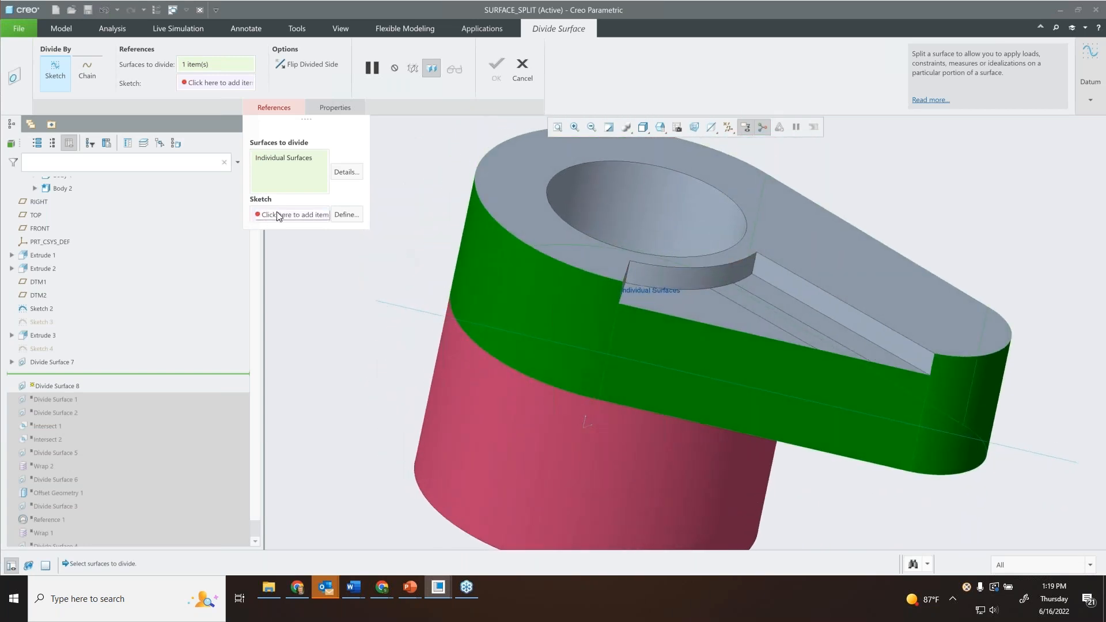
click(397, 306)
mouse_move(549, 269)
middle_down()
mouse_move(518, 245)
mouse_move(563, 226)
mouse_move(599, 248)
middle_up()
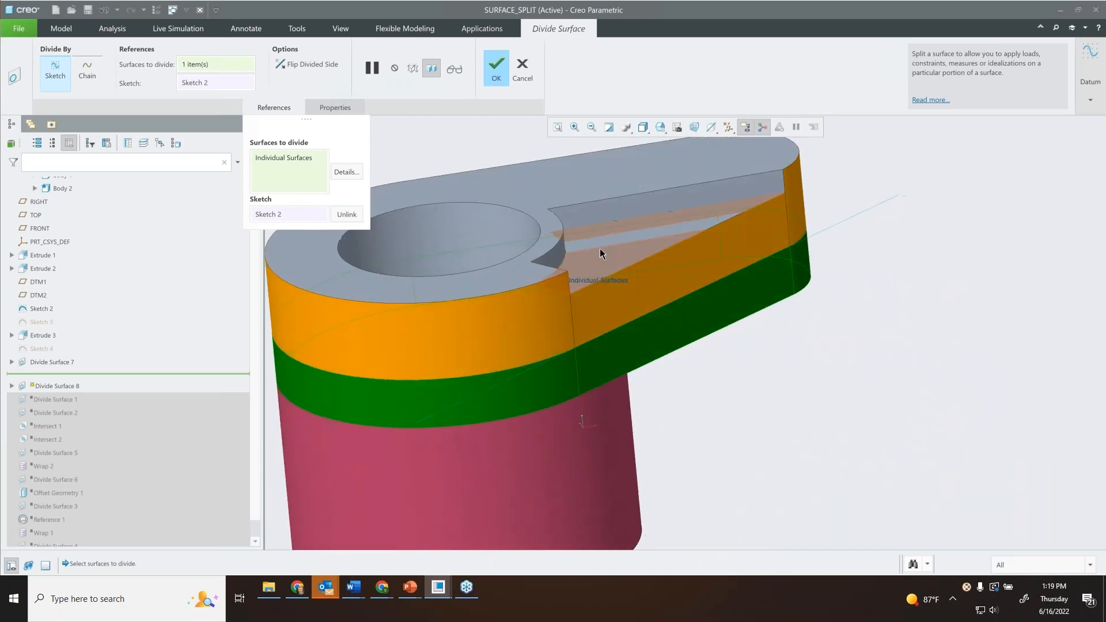
middle_click(561, 163)
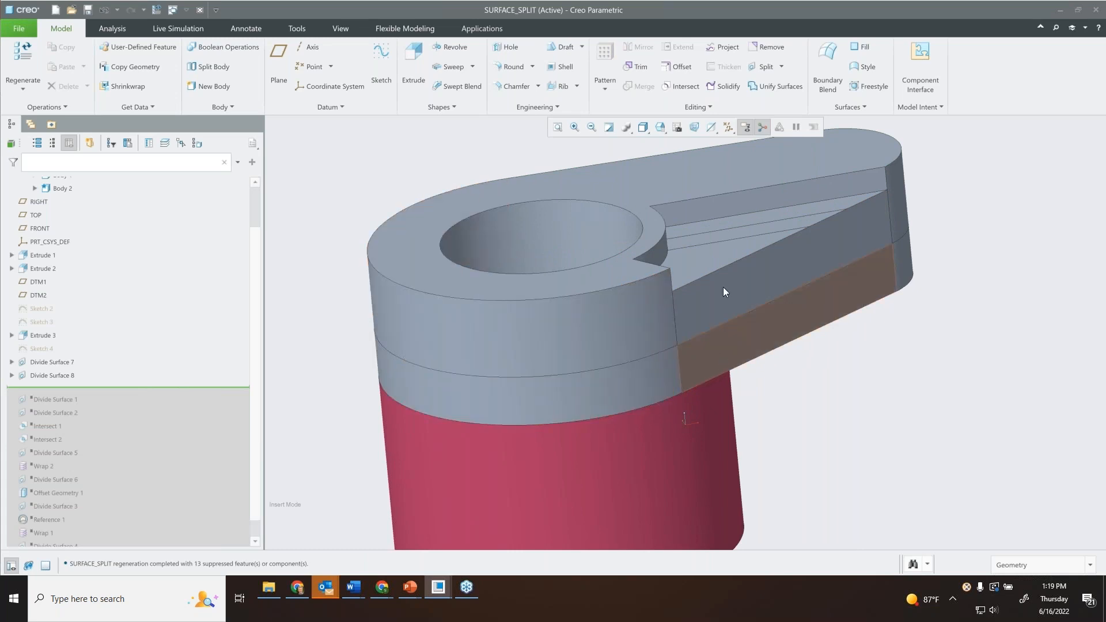
Show Sketch 4, the text sketch beside the upper body's curved side.
middle_drag(729, 317, 693, 283)
middle_drag(533, 289, 475, 265)
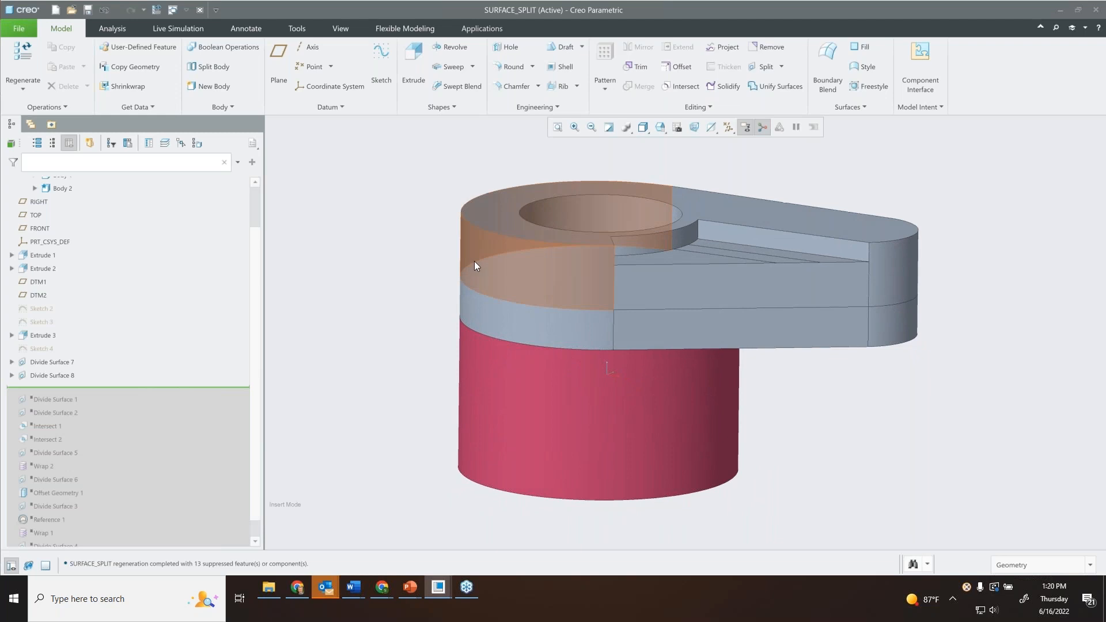
click(42, 348)
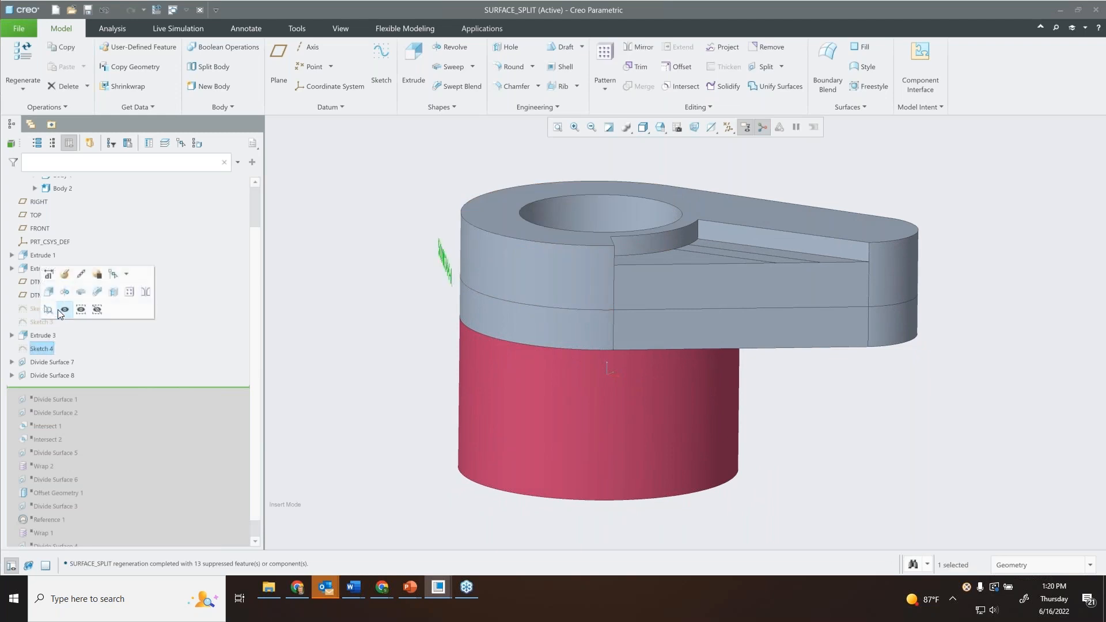
middle_drag(455, 305, 500, 289)
scroll(498, 289, up, 5)
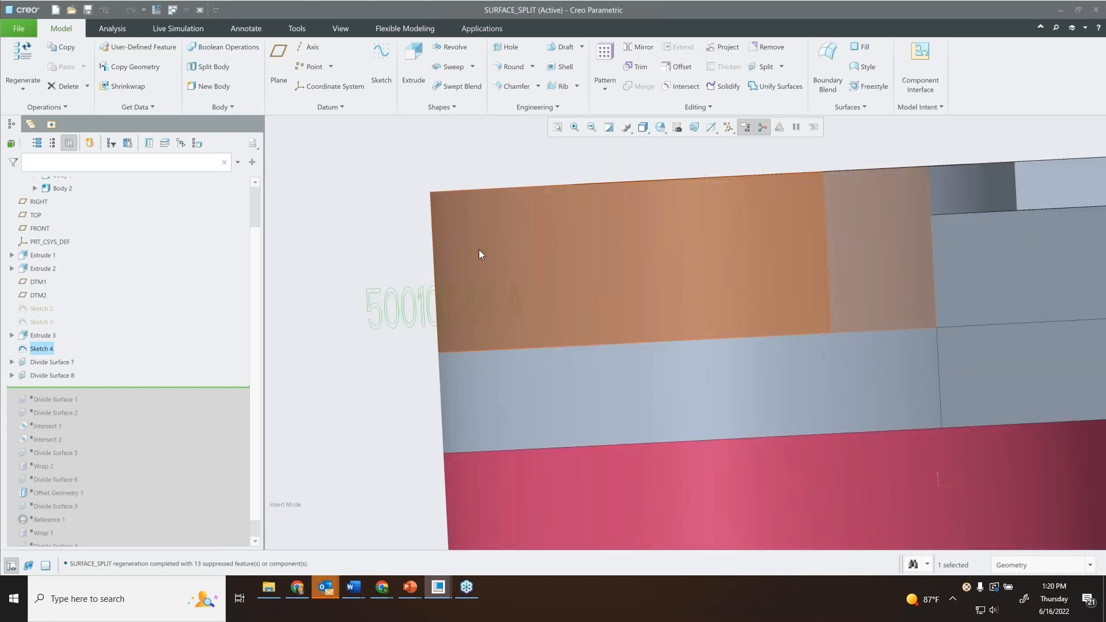
middle_drag(660, 232, 657, 239)
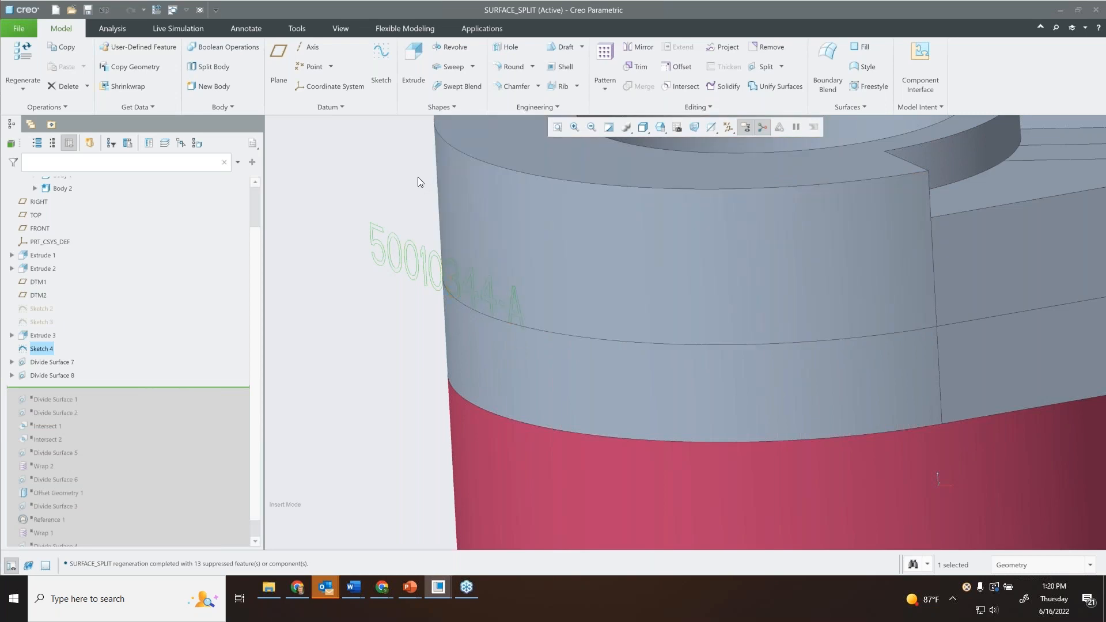
click(342, 162)
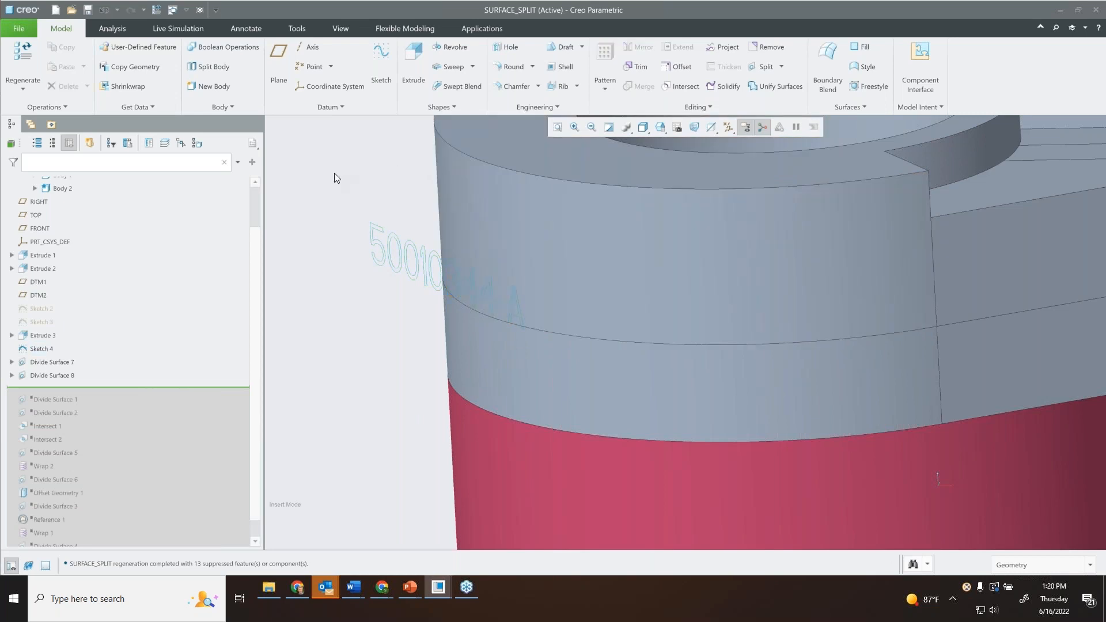
click(782, 67)
click(744, 98)
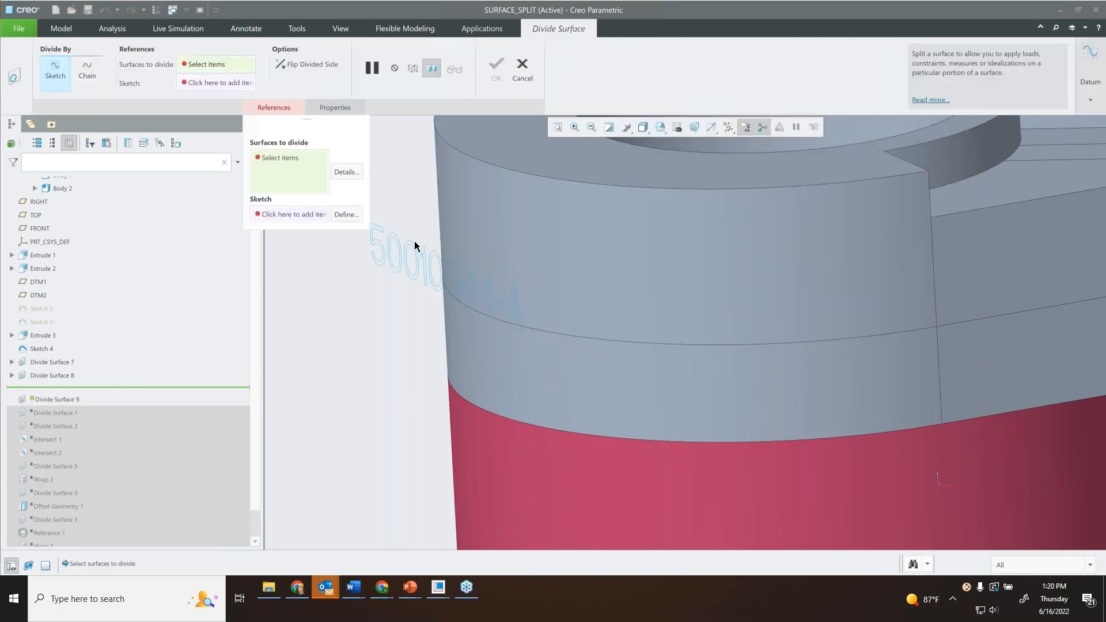
click(503, 219)
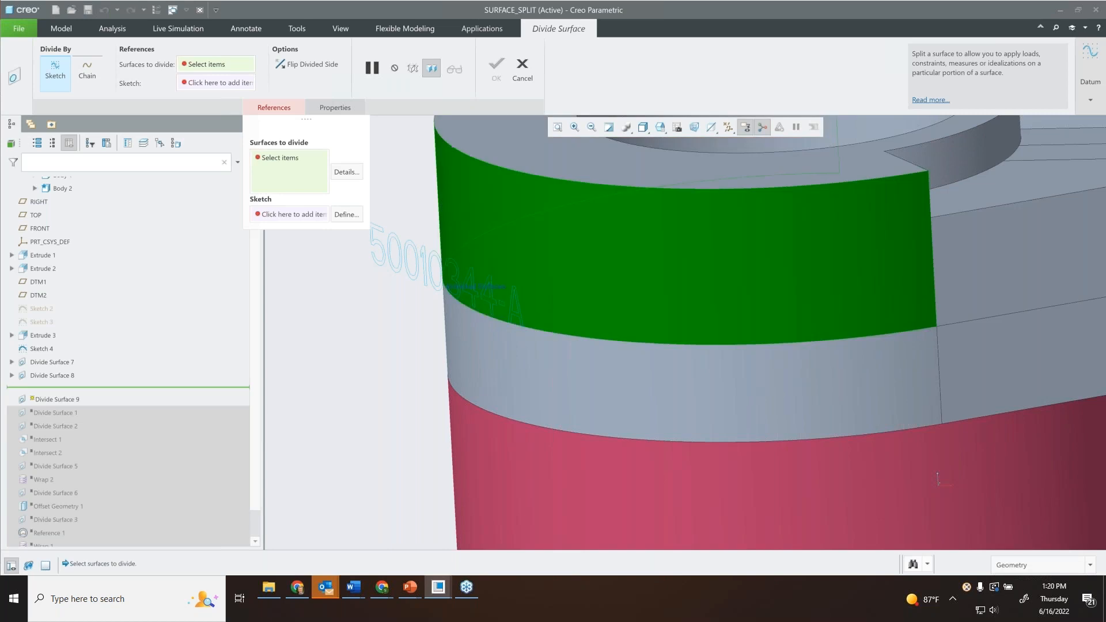
click(533, 84)
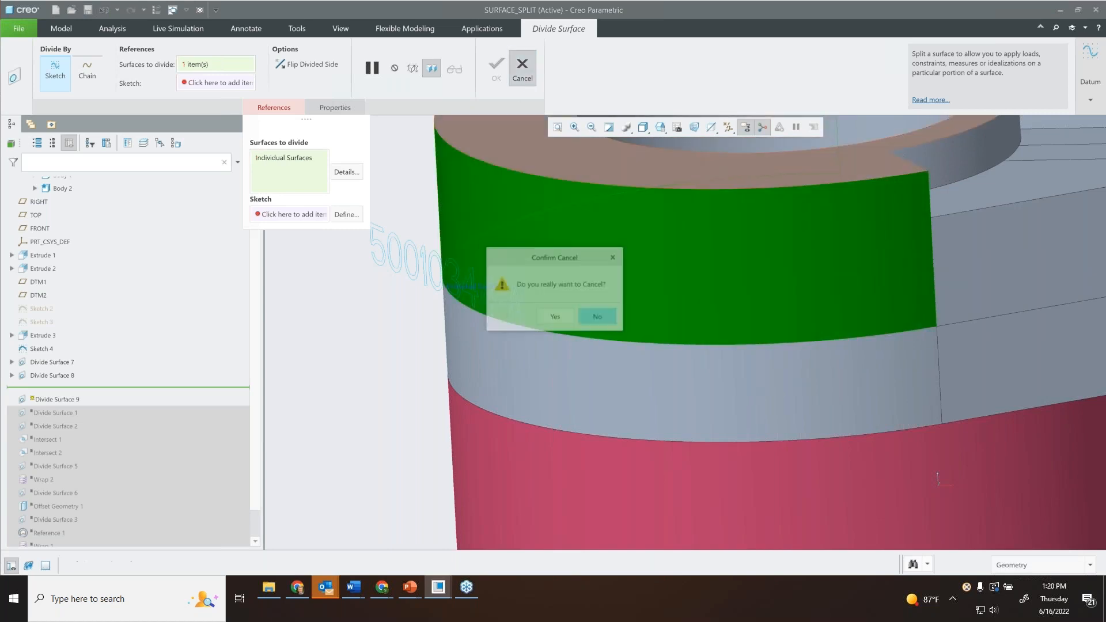
click(558, 314)
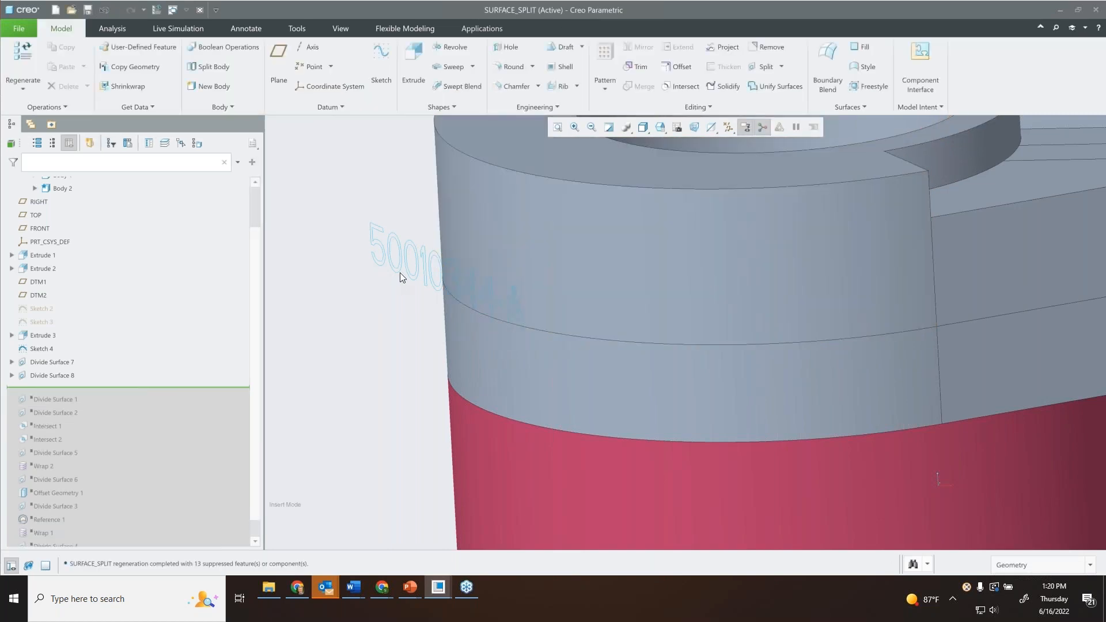
Wrap Sketch 4 around Body 1 with the Wrap tool and complete the feature.
click(712, 106)
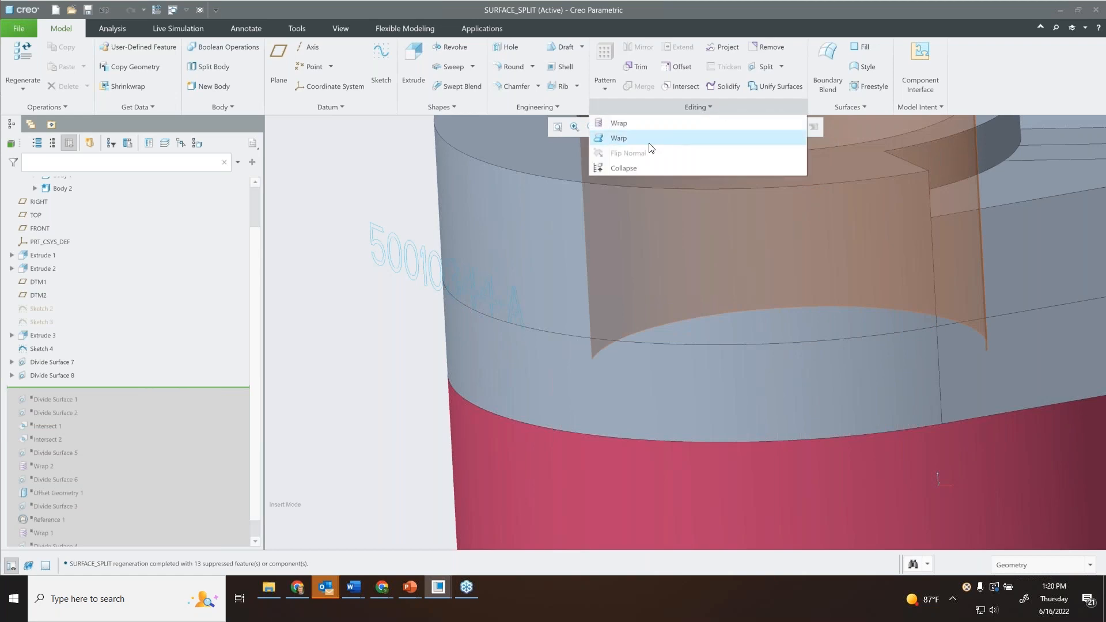
click(642, 123)
click(372, 242)
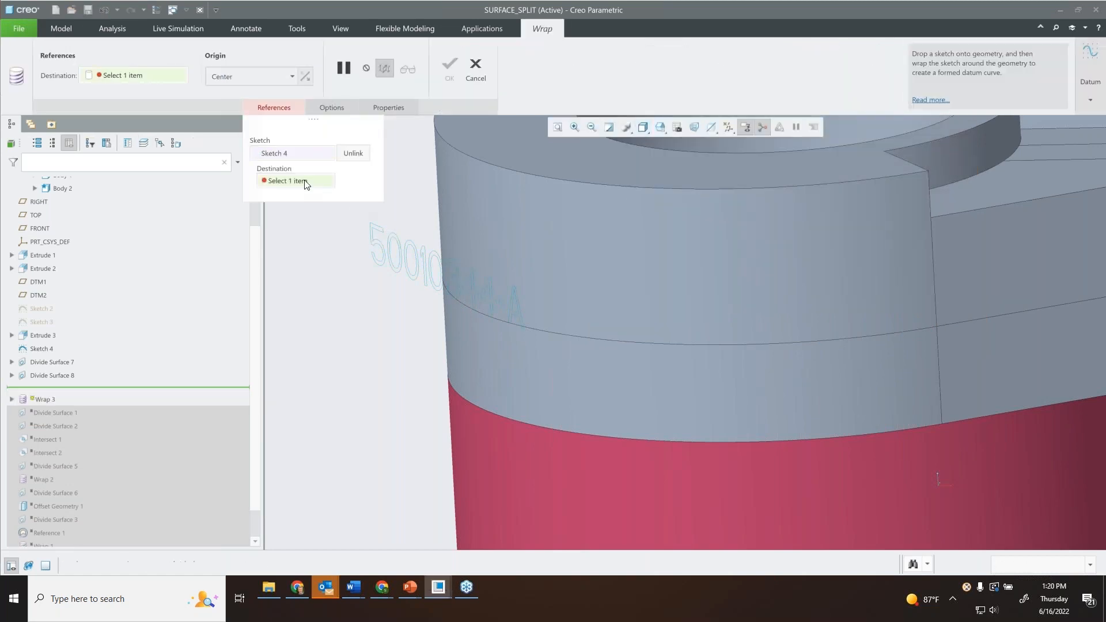
click(555, 236)
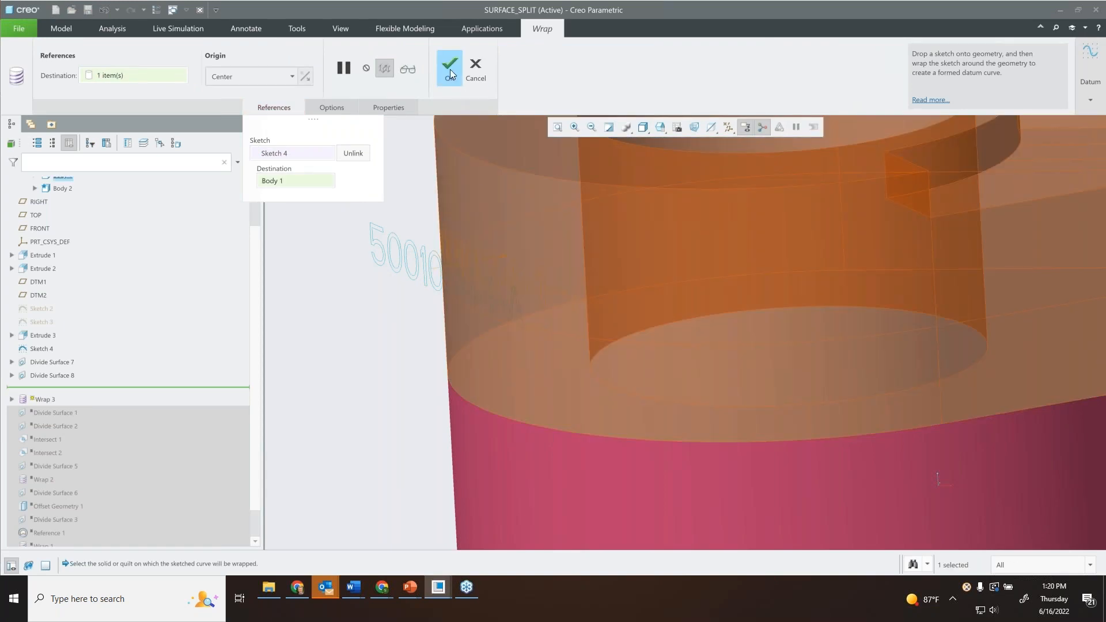
click(450, 69)
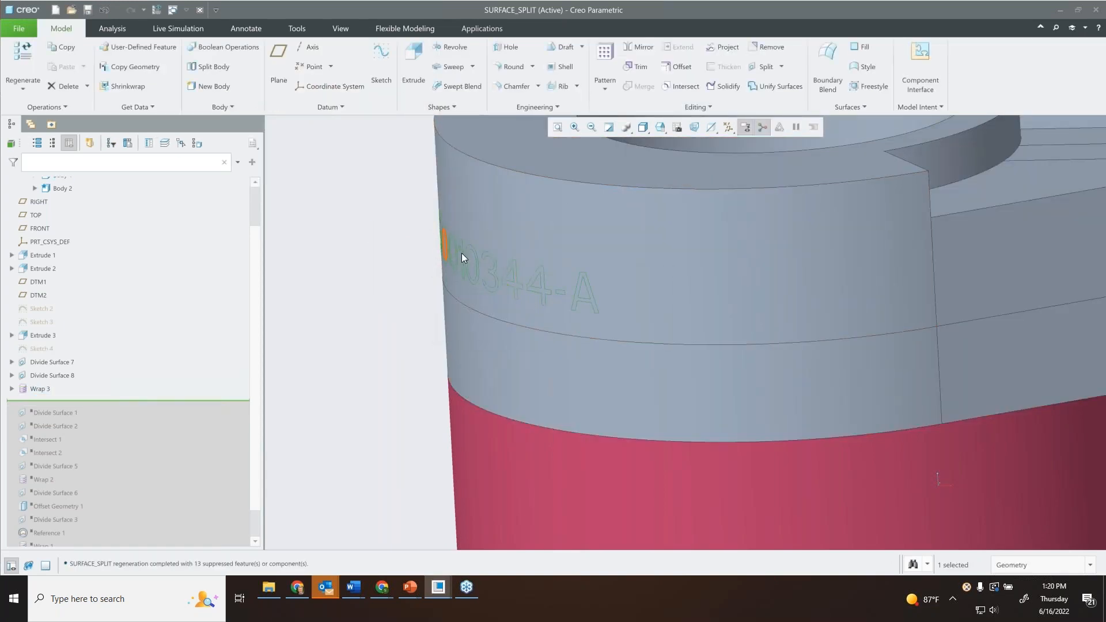
Divide the upper curved side face of Body 1 by chain, using the wrapped text curves as the dividing chain.
mouse_move(586, 286)
middle_down()
mouse_move(617, 282)
mouse_move(589, 285)
mouse_move(571, 261)
mouse_move(617, 257)
mouse_move(877, 60)
middle_up()
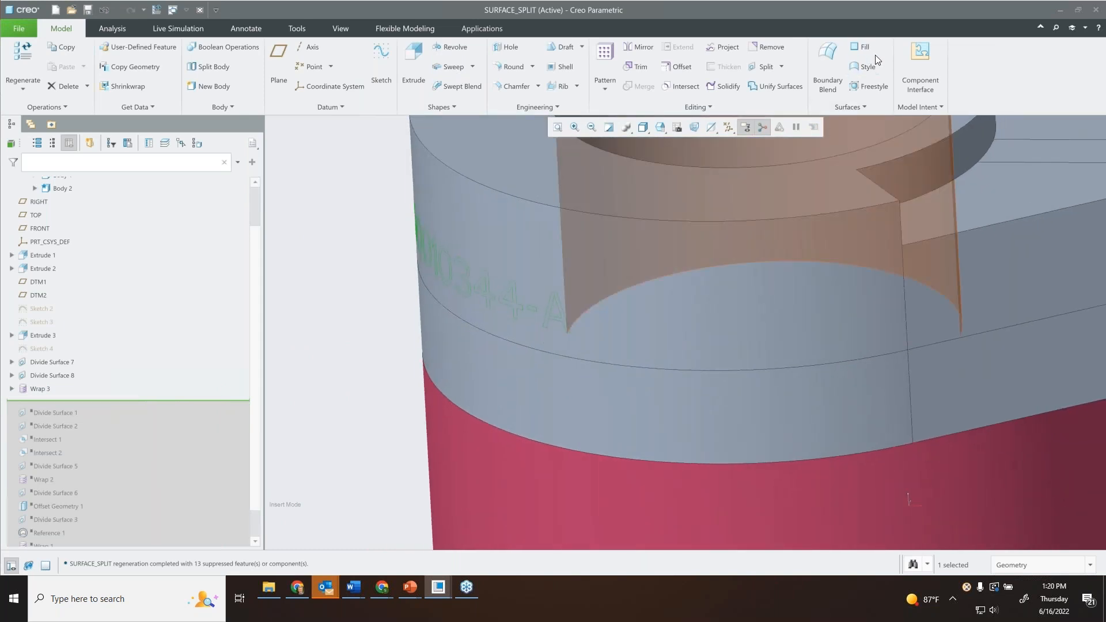
click(782, 66)
click(738, 93)
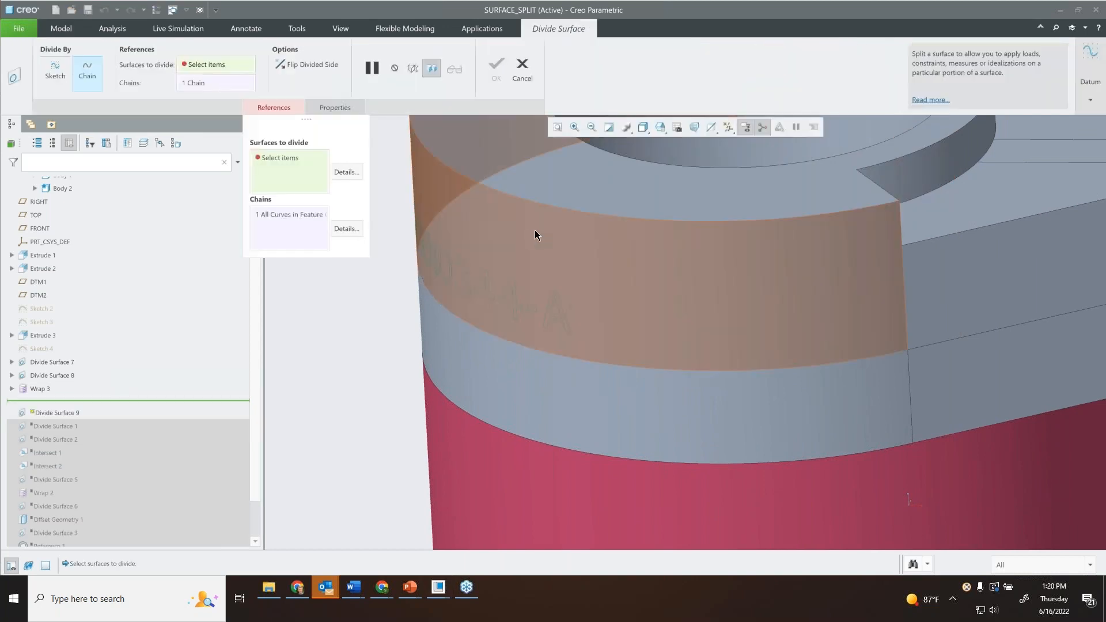
click(509, 239)
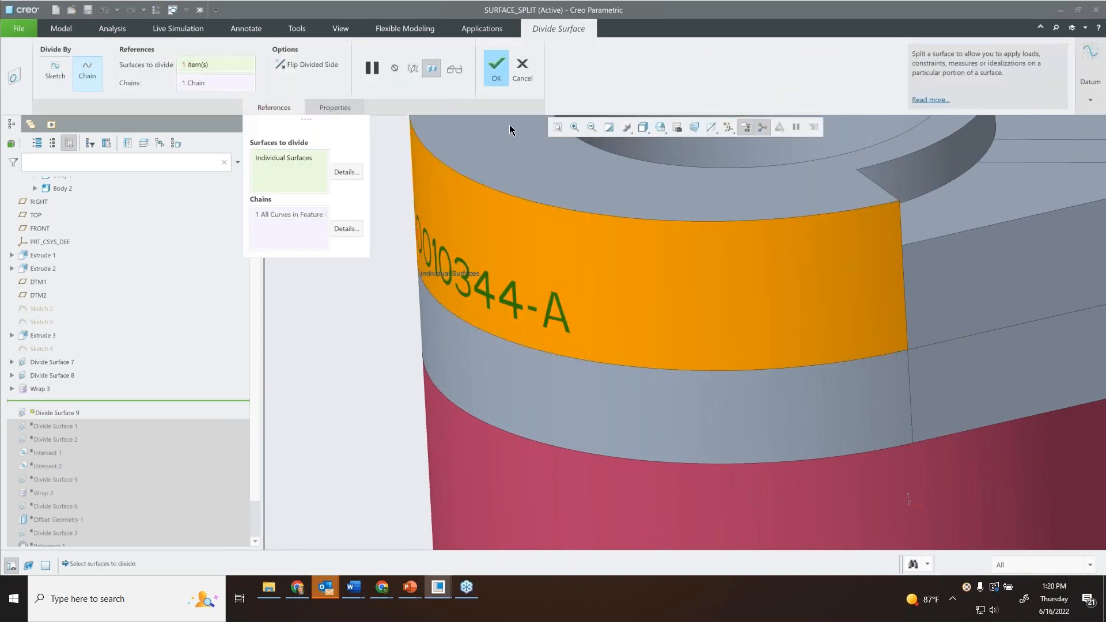
middle_drag(539, 256, 563, 246)
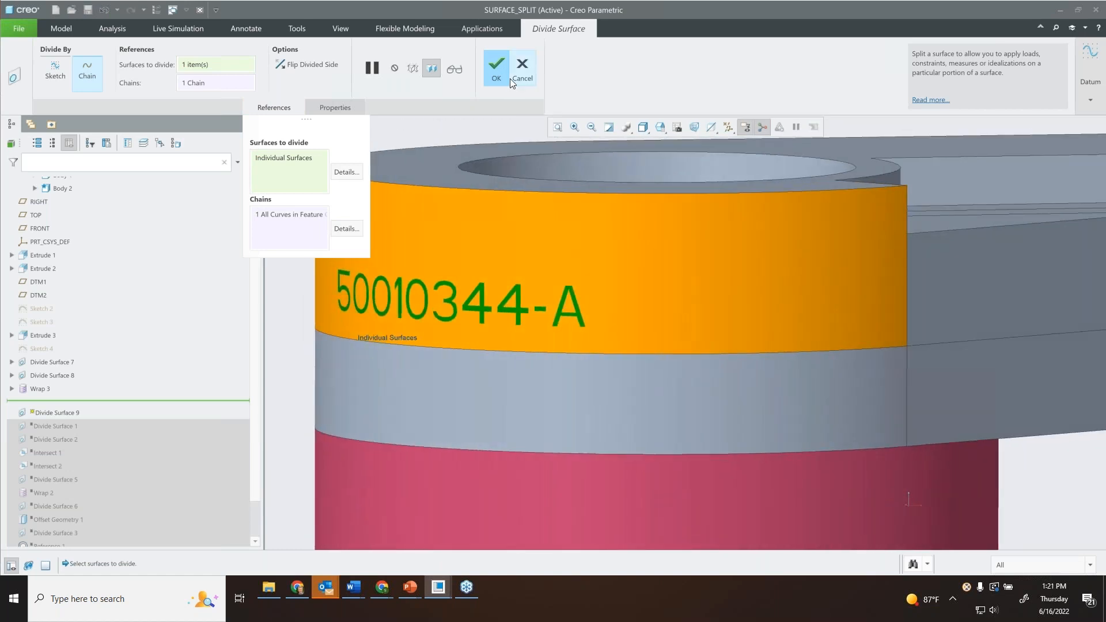
click(499, 70)
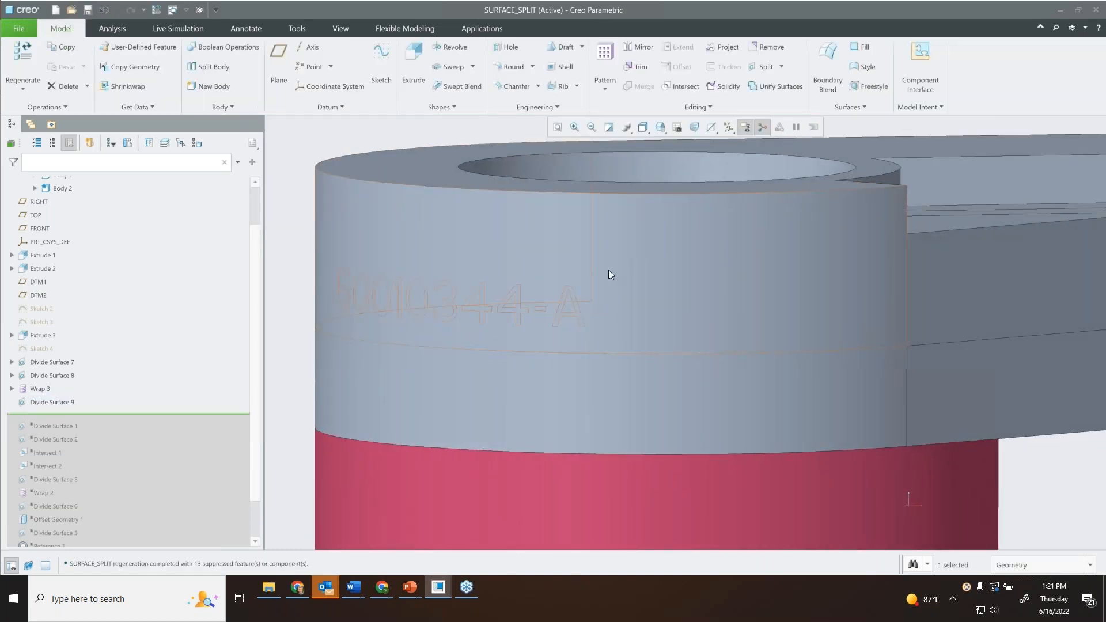
Examine the divided text regions on the curved side, also with the Flexible Modeling region selection.
scroll(564, 315, up, 5)
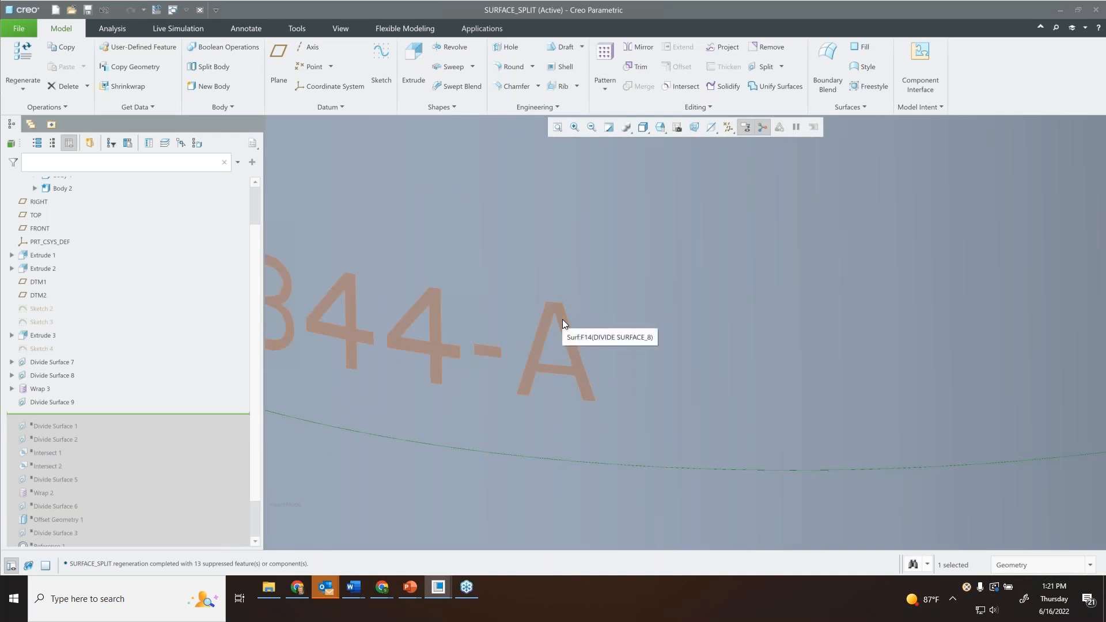
scroll(562, 319, down, 5)
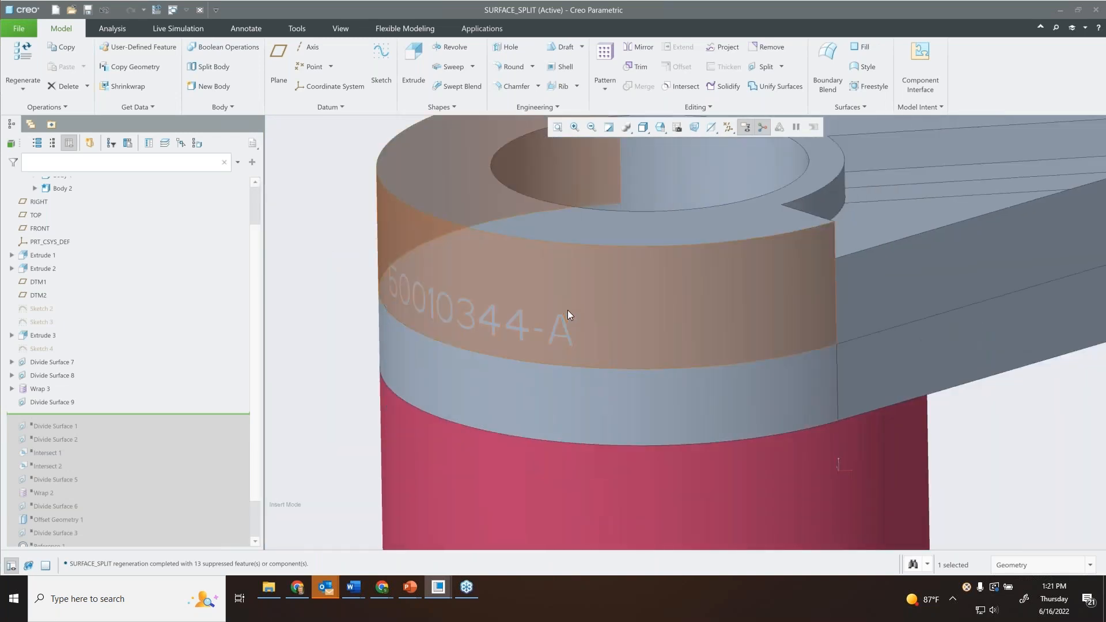
click(406, 29)
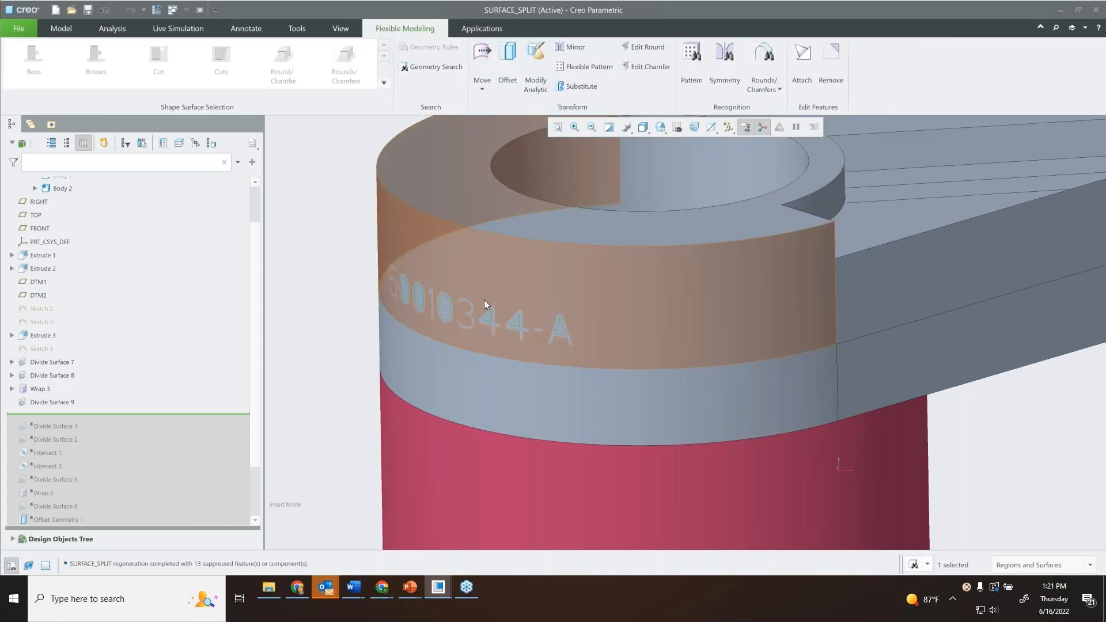
click(341, 184)
scroll(340, 181, up, 3)
shift+middle_drag(433, 179, 511, 193)
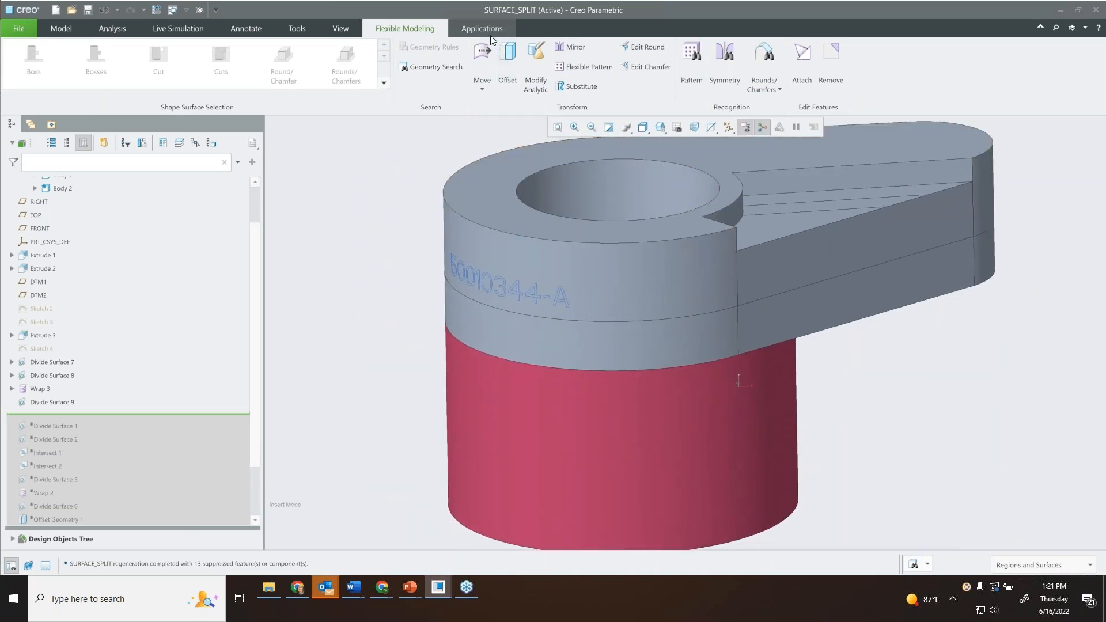
click(63, 29)
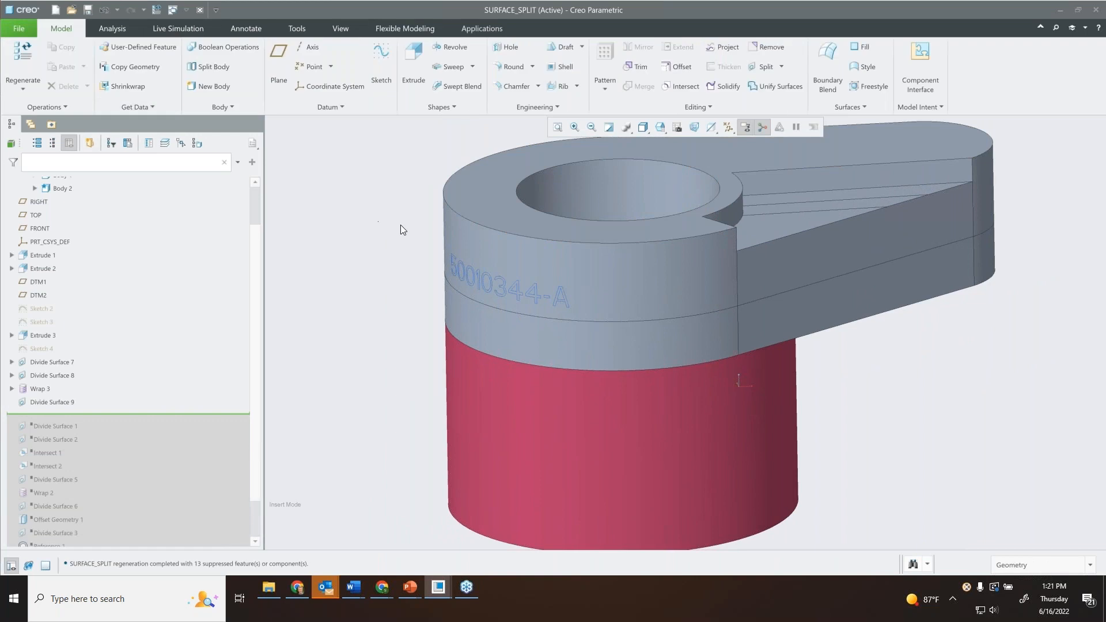
Create an Intersect feature between Body 1 and Body 2 and complete it.
scroll(399, 219, down, 1)
scroll(430, 215, up, 2)
shift+middle_drag(514, 229, 460, 223)
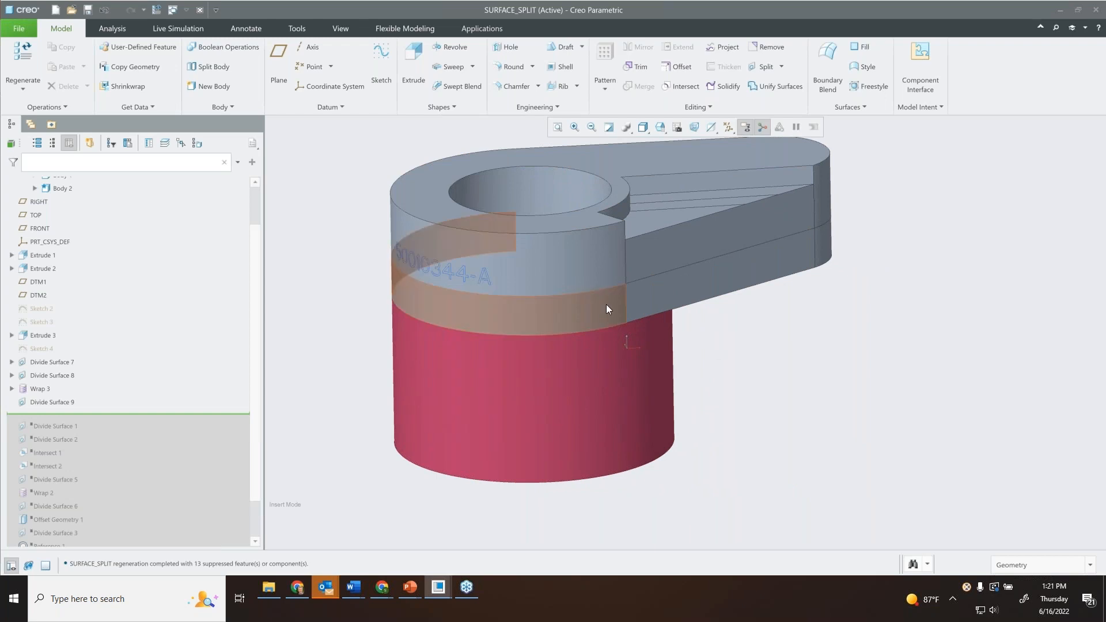
mouse_move(609, 336)
middle_down()
mouse_move(610, 254)
mouse_move(597, 337)
middle_up()
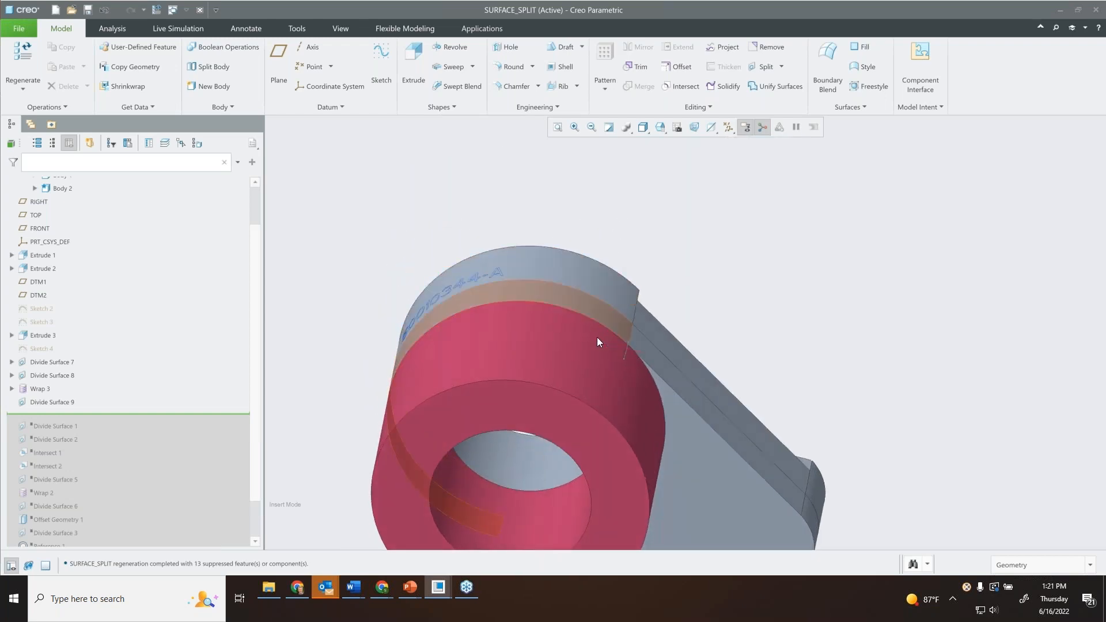
middle_drag(552, 281, 626, 341)
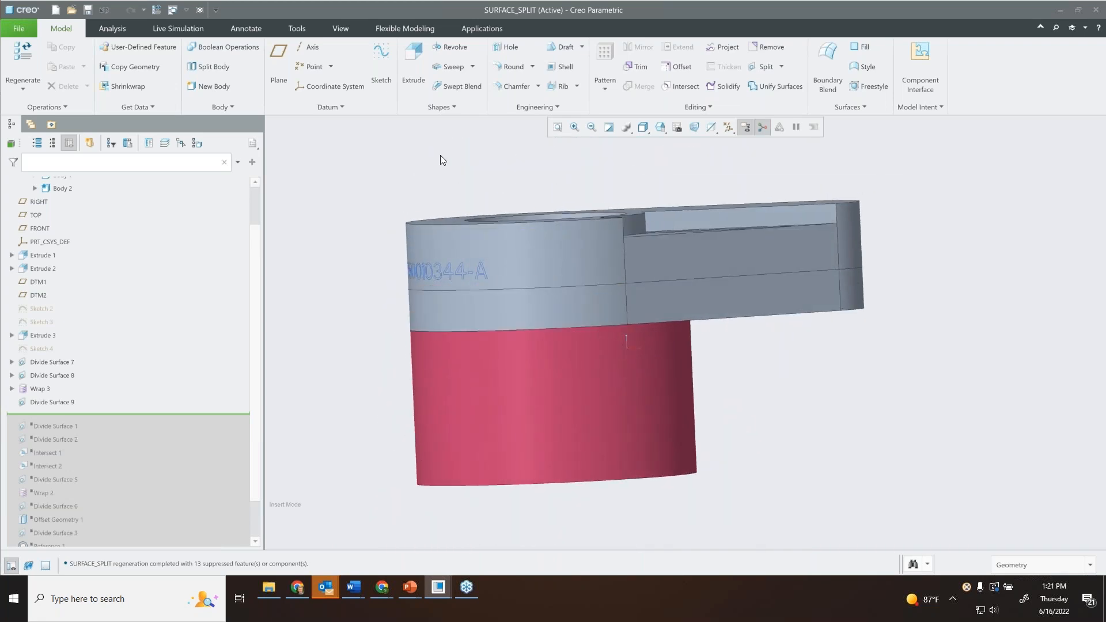
click(680, 87)
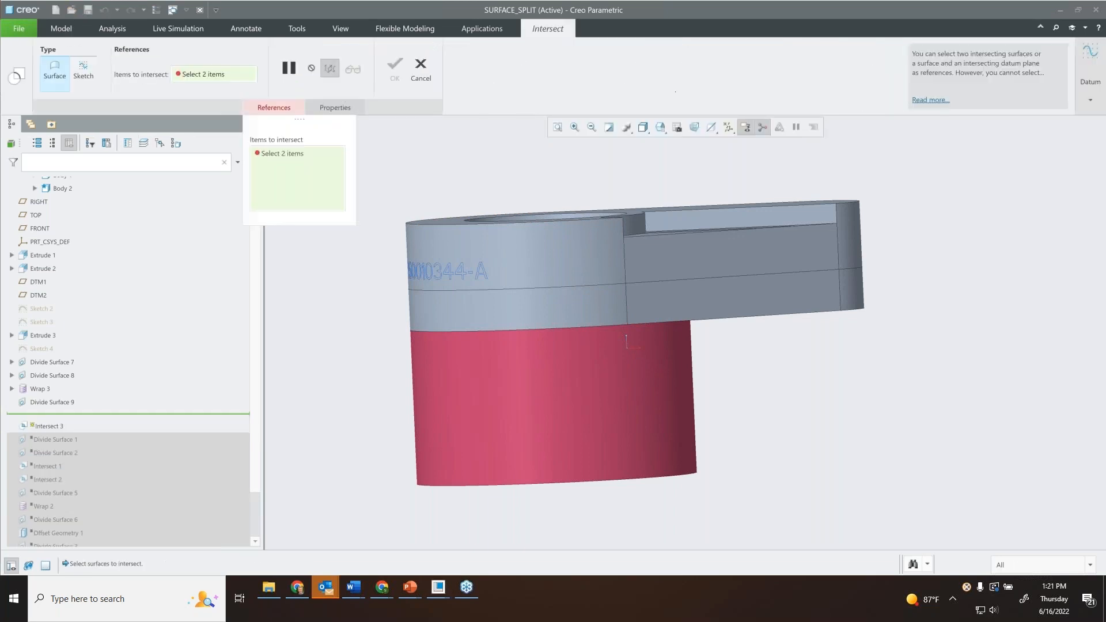
scroll(100, 207, up, 3)
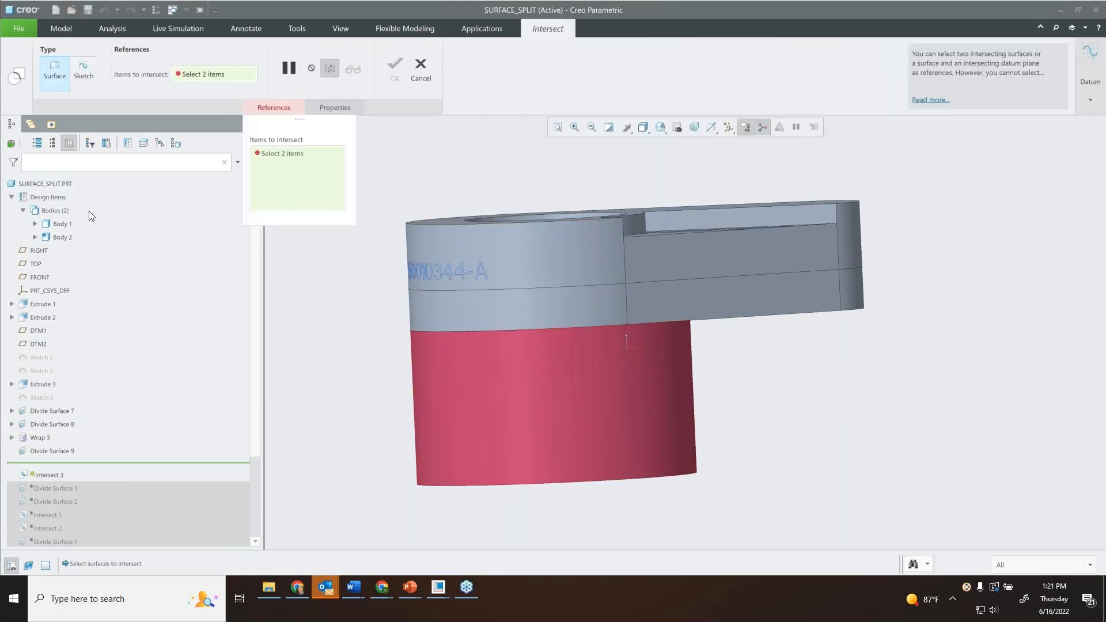
click(66, 225)
ctrl+click(64, 237)
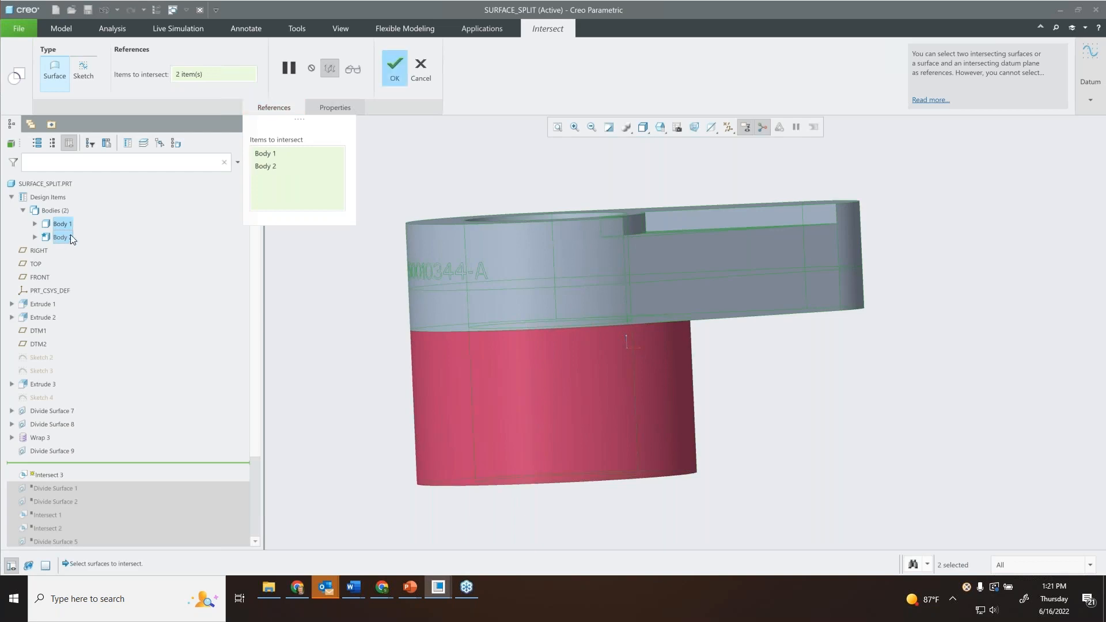
click(406, 67)
Hide the red cylindrical body and inspect the intersection curve on the upper body's underside.
middle_drag(583, 281, 558, 253)
click(540, 295)
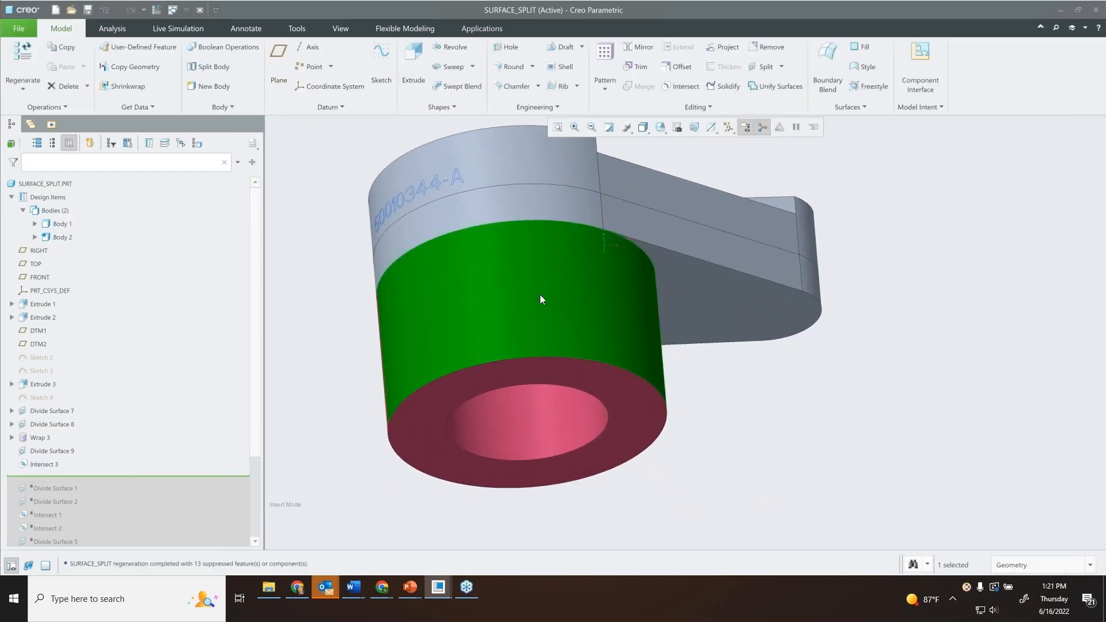
click(580, 256)
middle_drag(569, 317, 600, 331)
scroll(605, 288, down, 3)
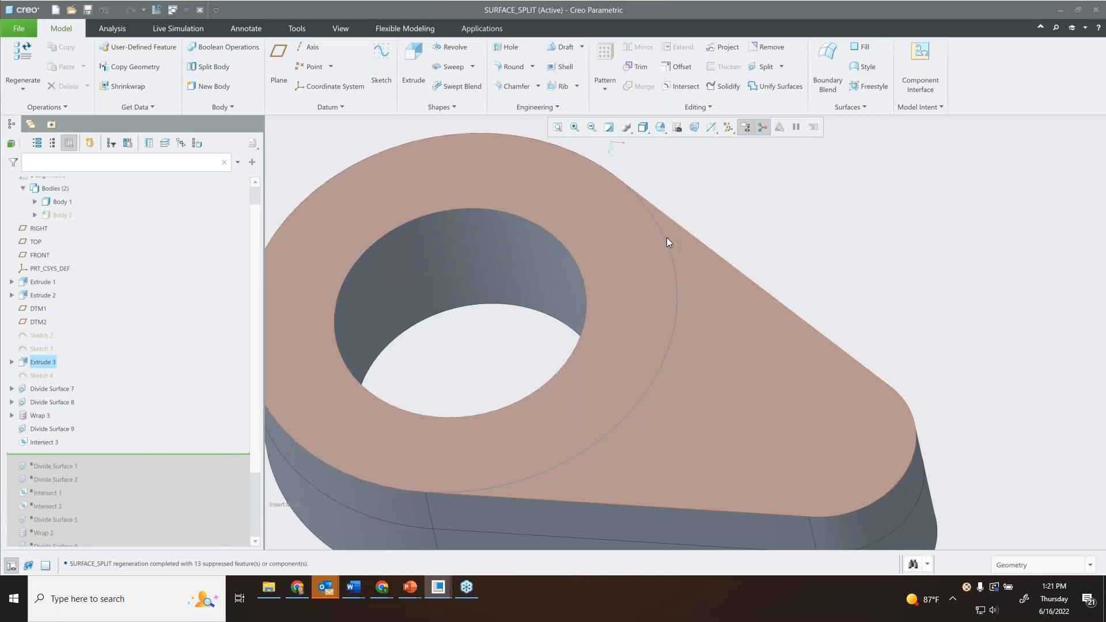
shift+middle_drag(689, 206, 748, 193)
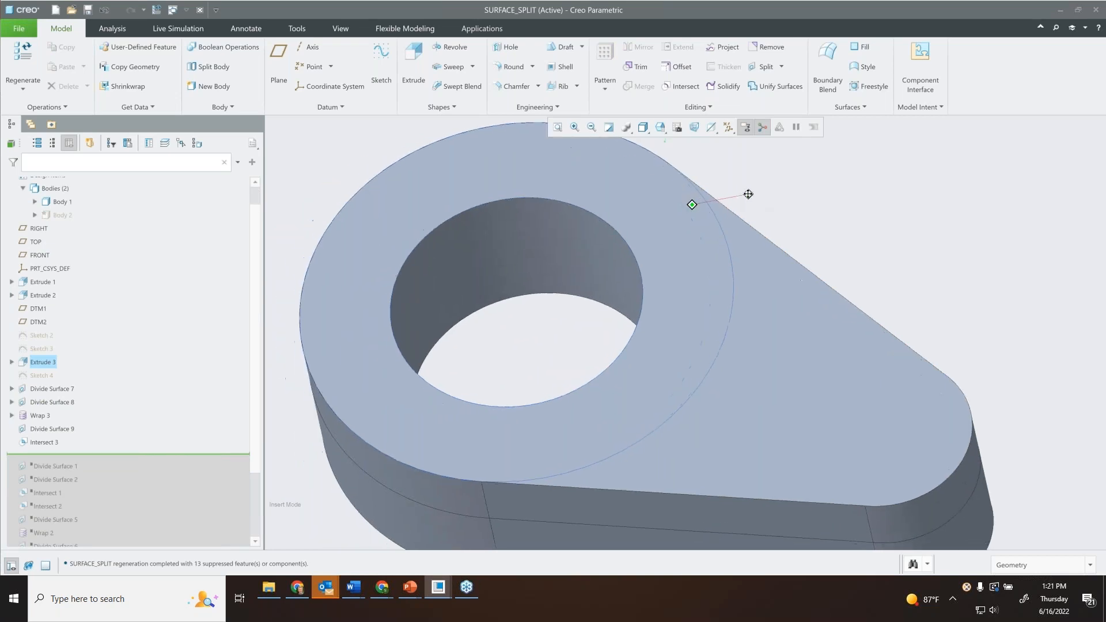
Divide the upper body's flat underside by chain, using the intersection curve as the dividing chain.
click(782, 68)
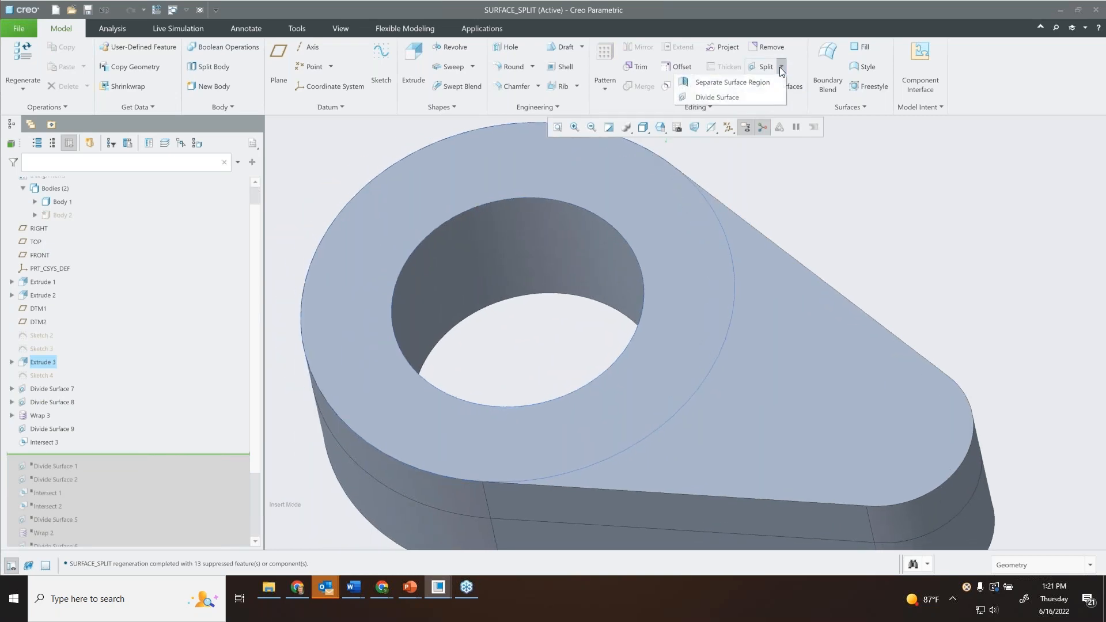
click(739, 93)
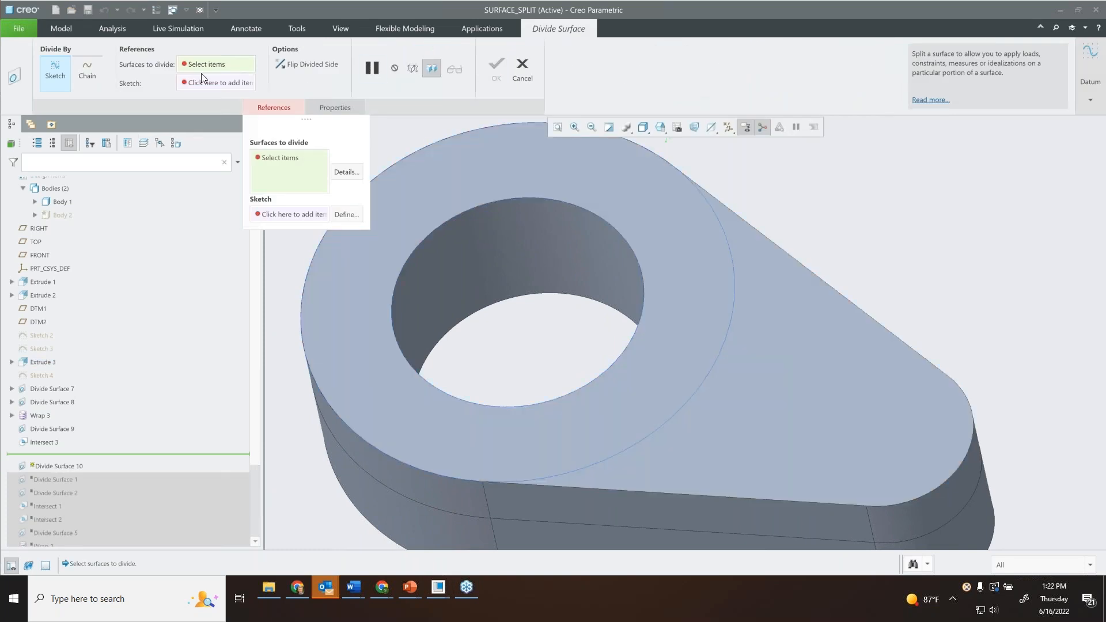
click(88, 71)
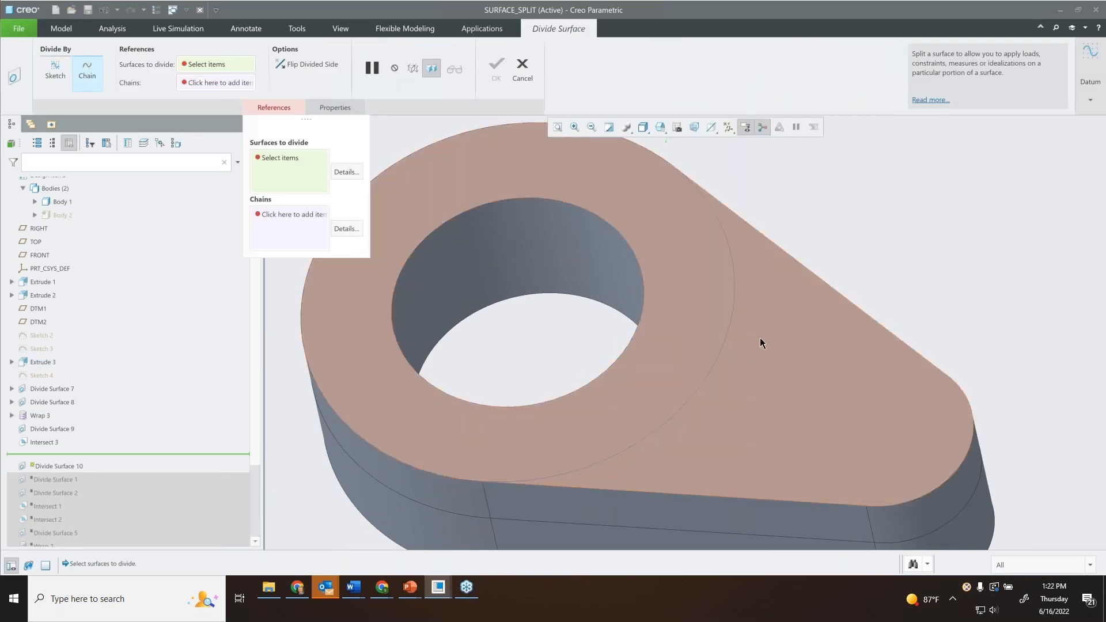
click(759, 334)
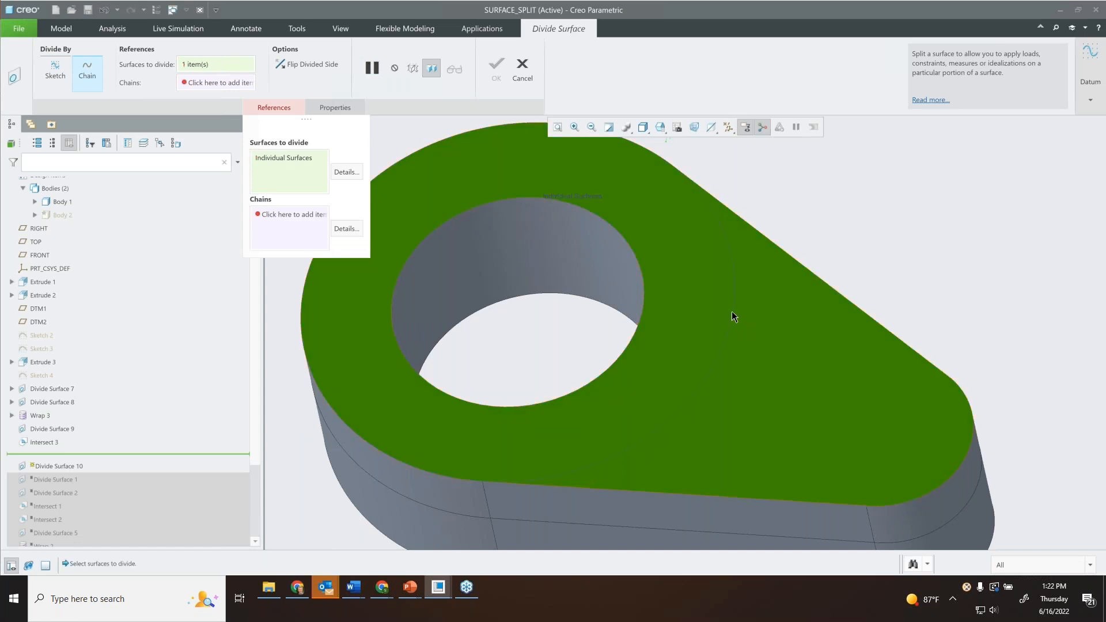
click(280, 217)
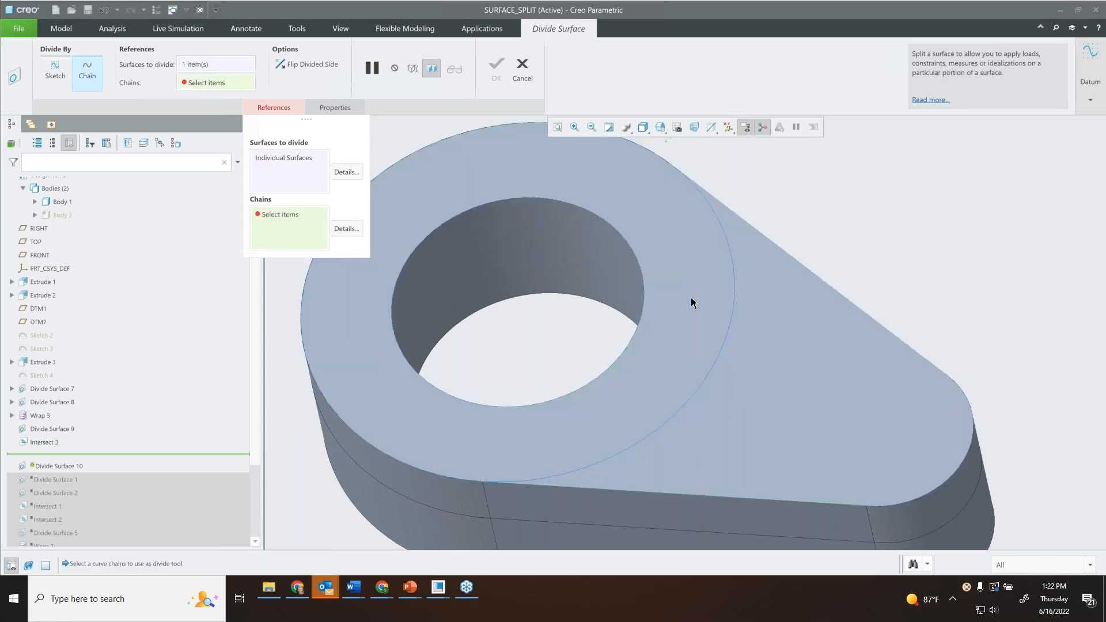
click(732, 301)
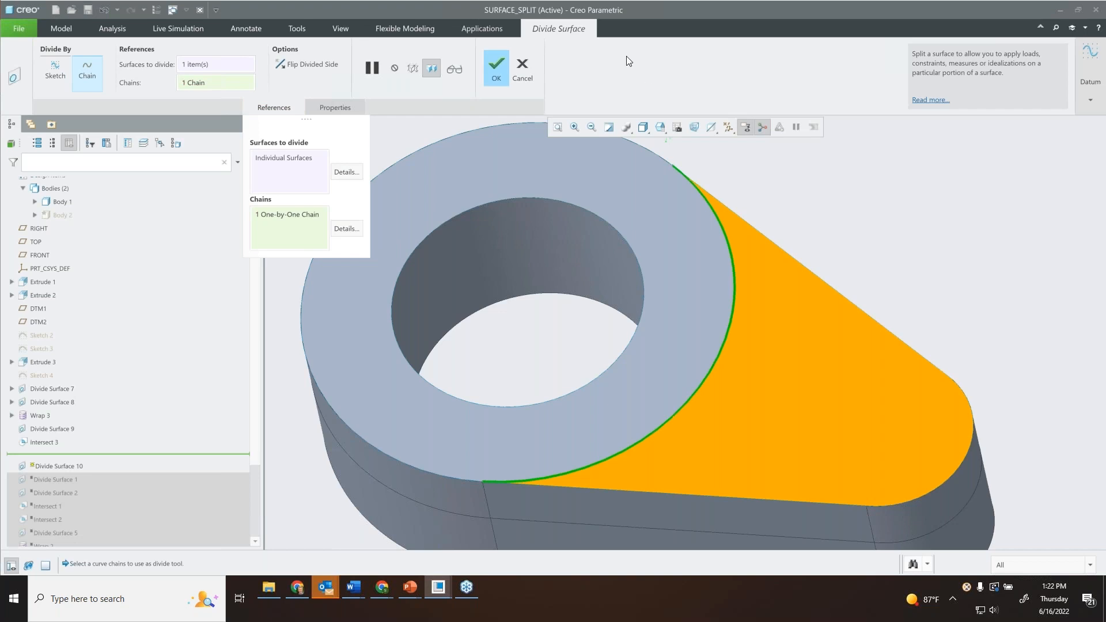
click(494, 69)
key(ctrl+d)
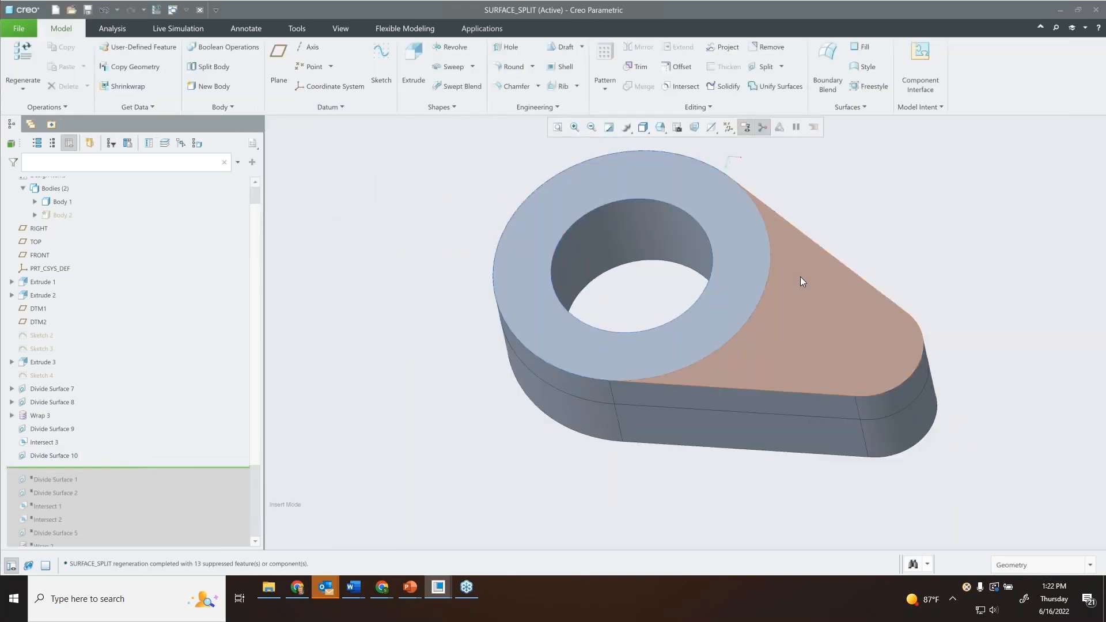
Apply a red appearance to the middle strip of the divided recess floor.
middle_drag(766, 191, 649, 317)
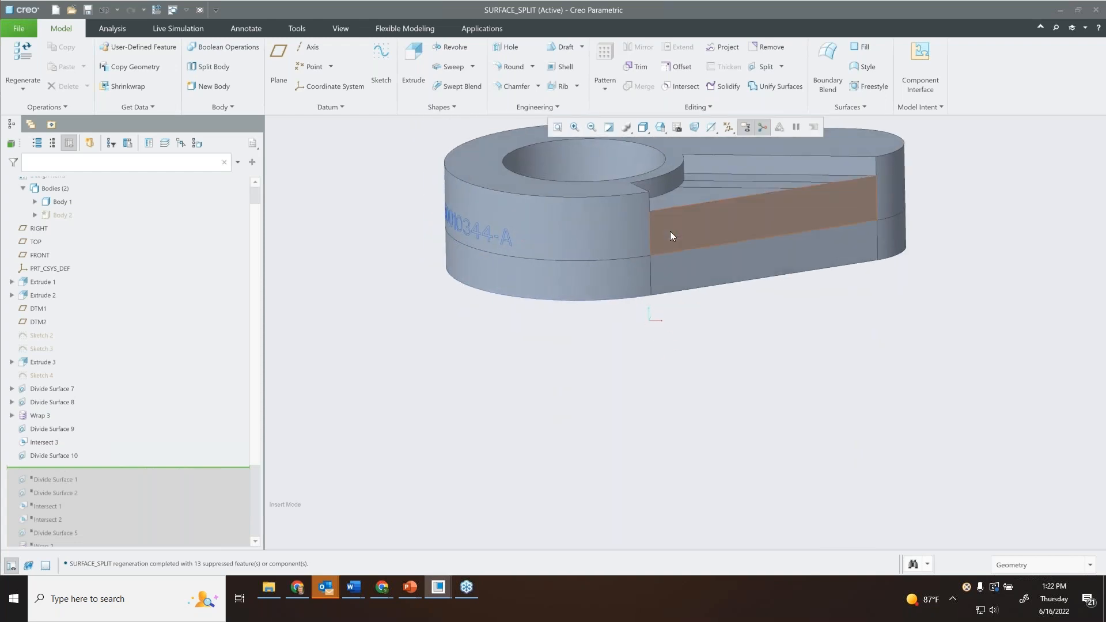
middle_drag(631, 264, 644, 289)
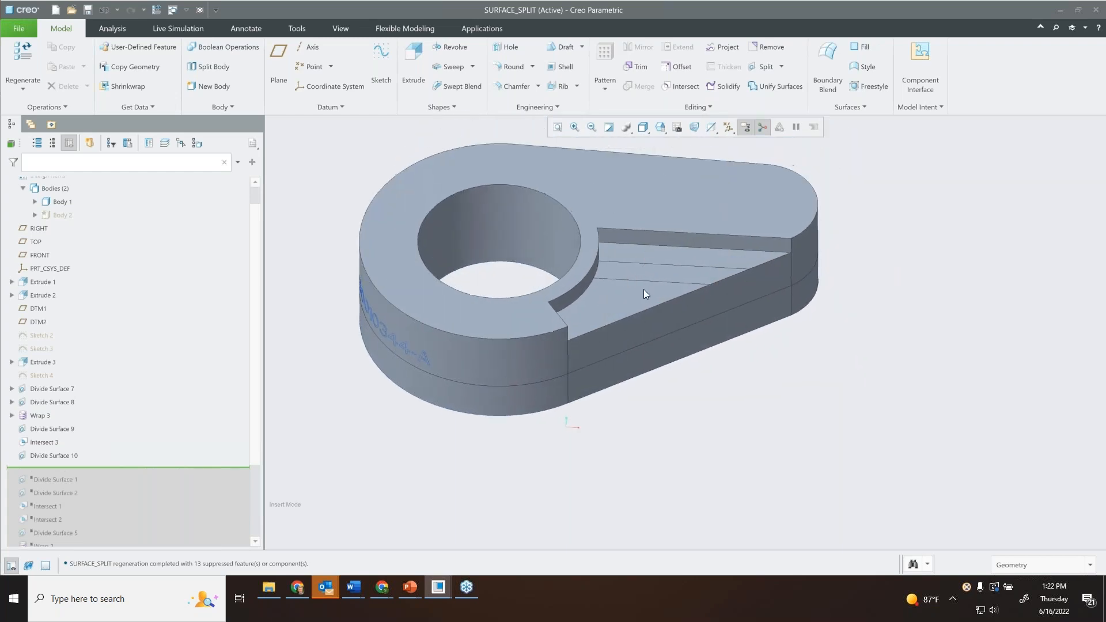
click(652, 275)
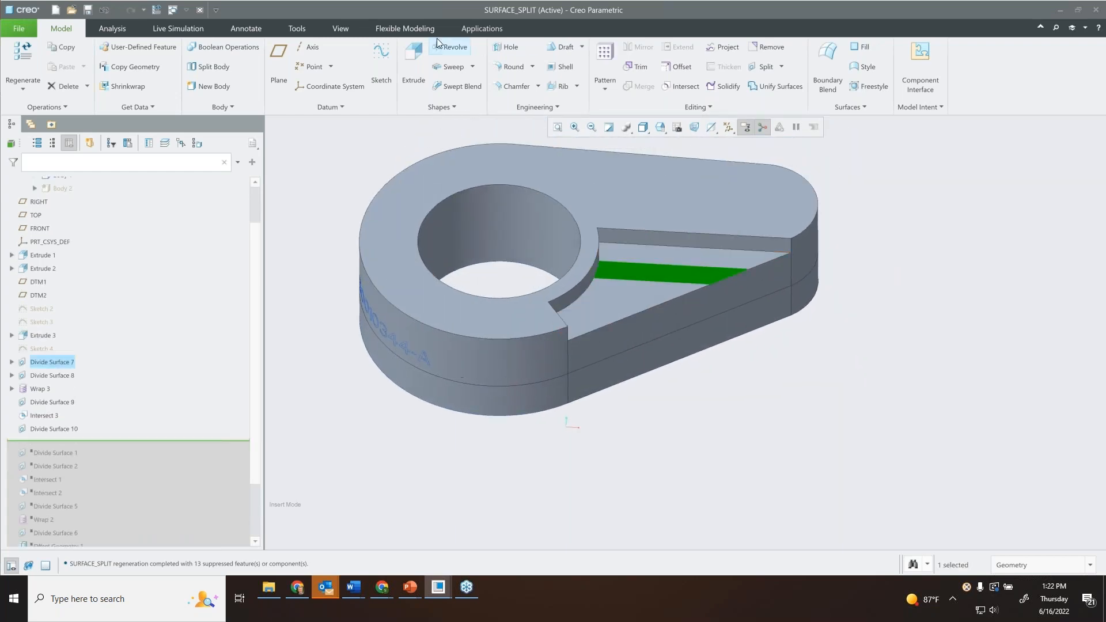
click(346, 30)
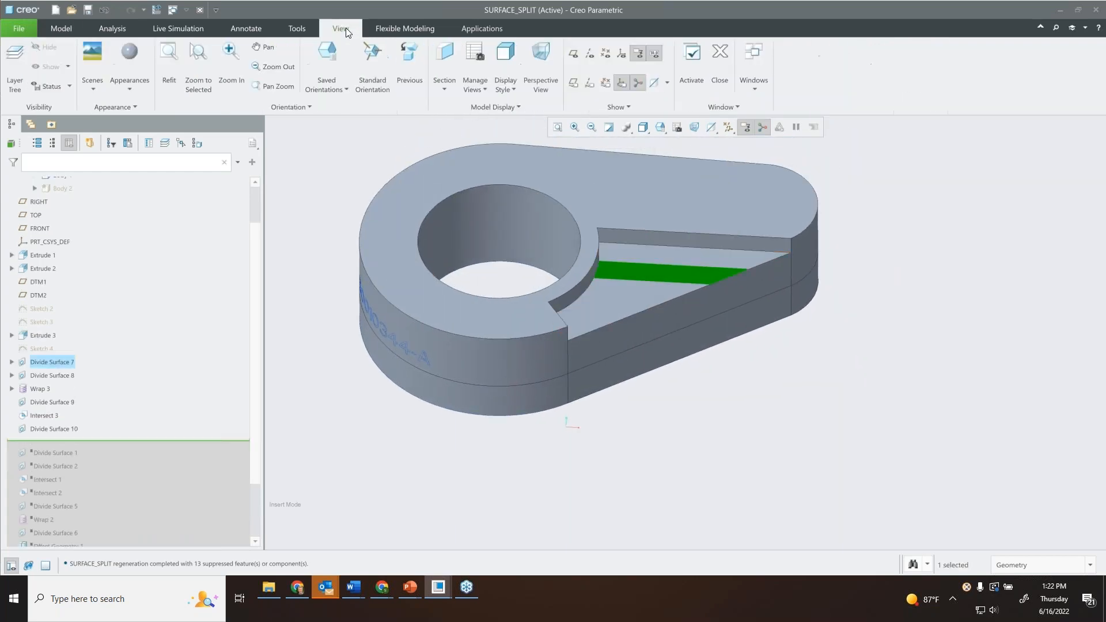
click(129, 84)
click(122, 205)
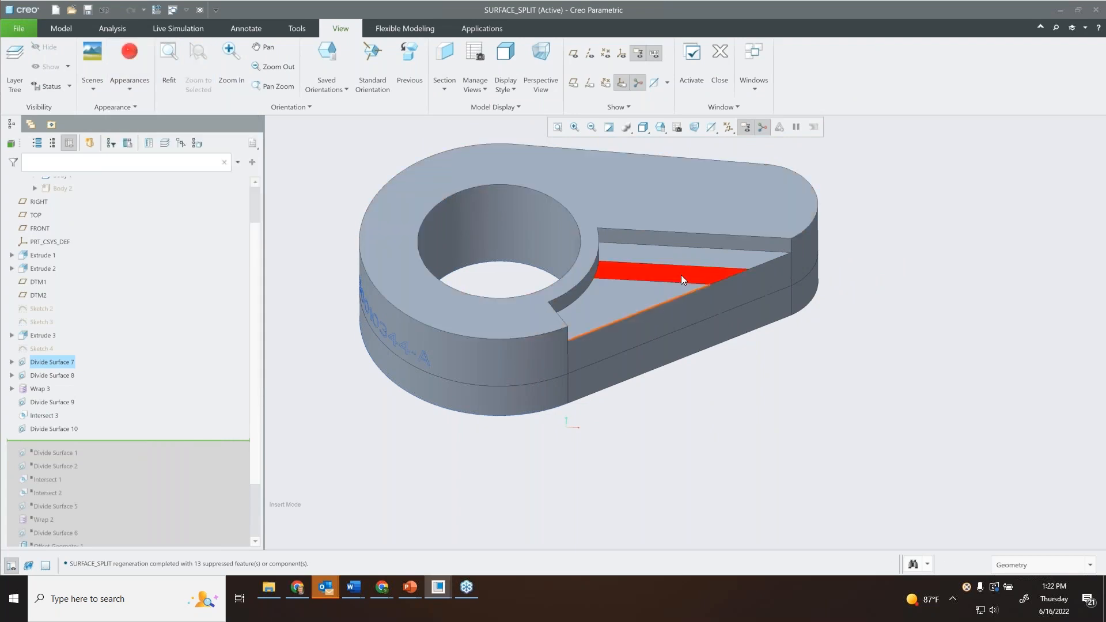
Apply the red appearance to the ring-shaped face around the bore on the body's underside.
middle_drag(683, 272, 665, 131)
shift+middle_drag(589, 480, 640, 269)
shift+middle_drag(663, 386, 643, 309)
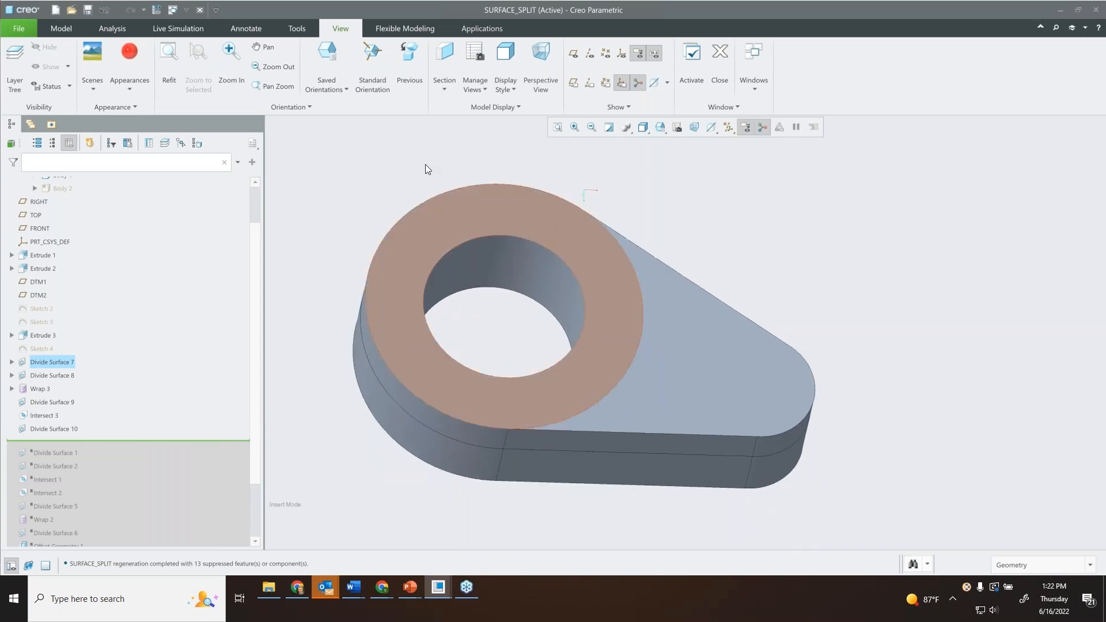
click(115, 57)
click(556, 217)
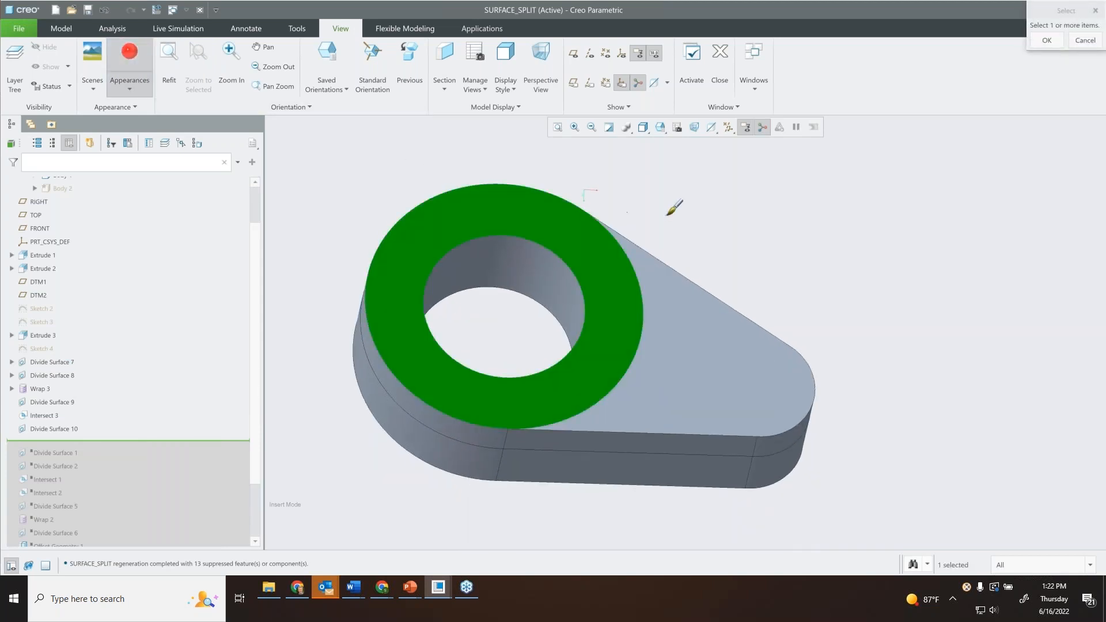
middle_click(683, 236)
scroll(687, 246, up, 2)
middle_drag(687, 246, 626, 246)
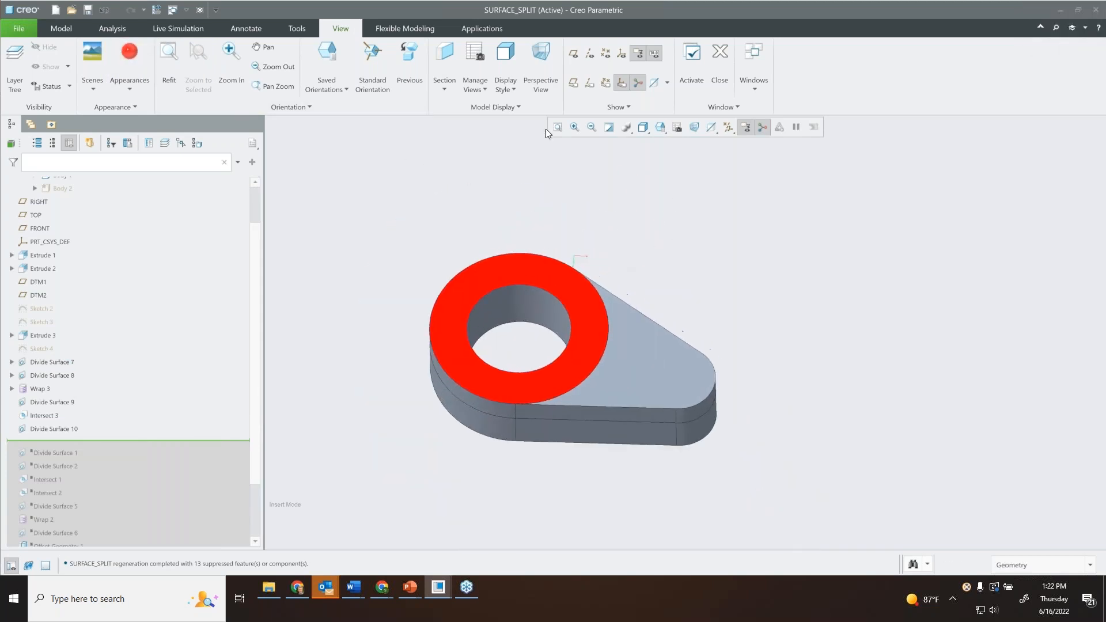
click(246, 29)
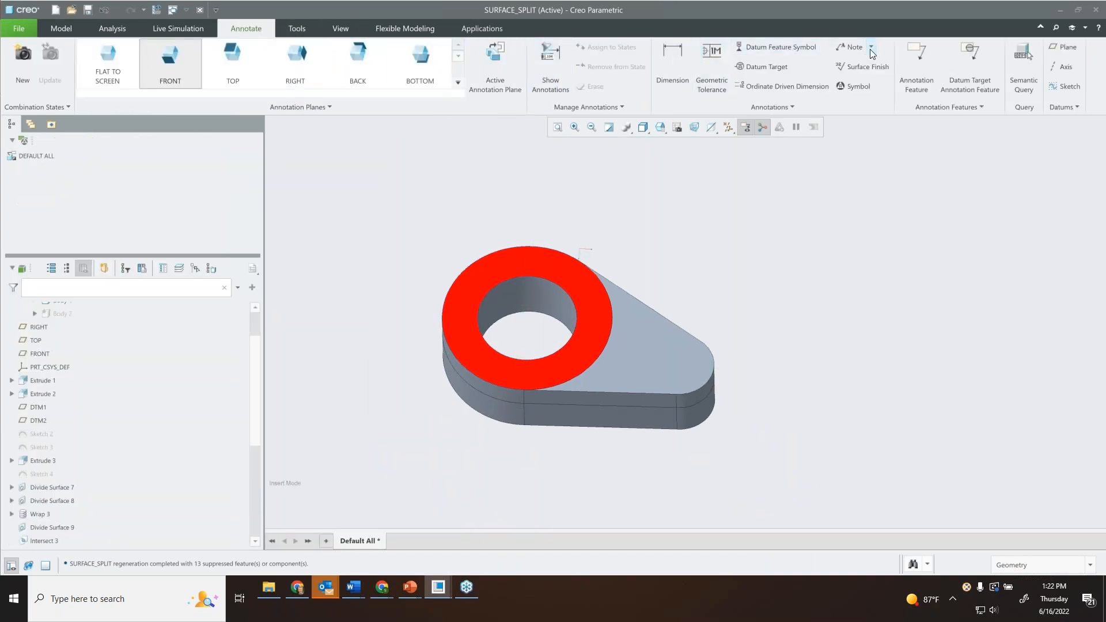
click(851, 46)
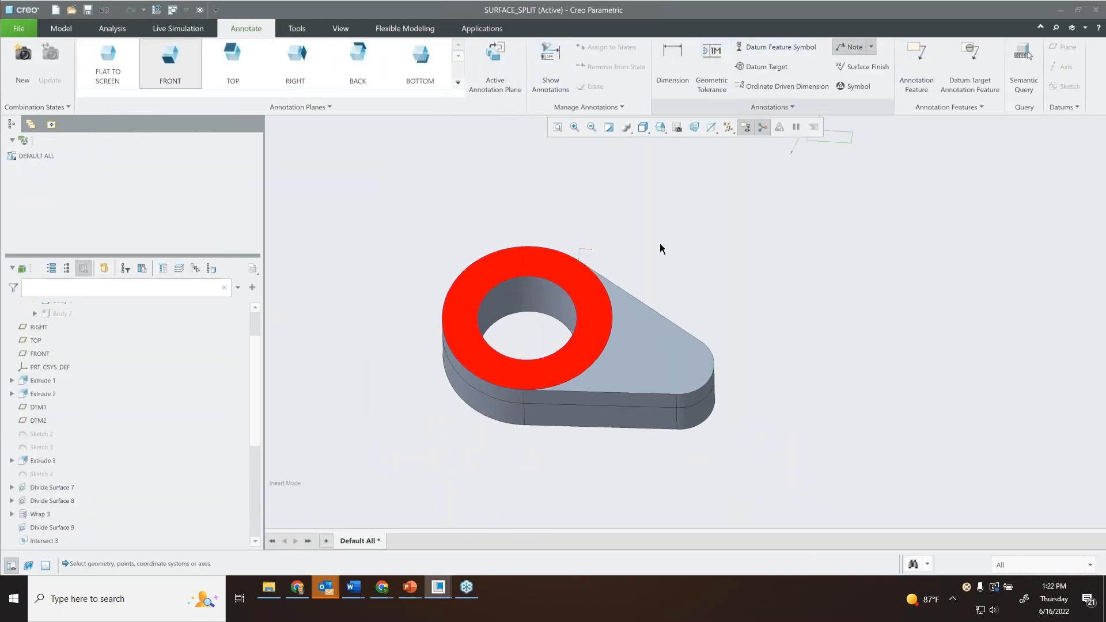
click(588, 280)
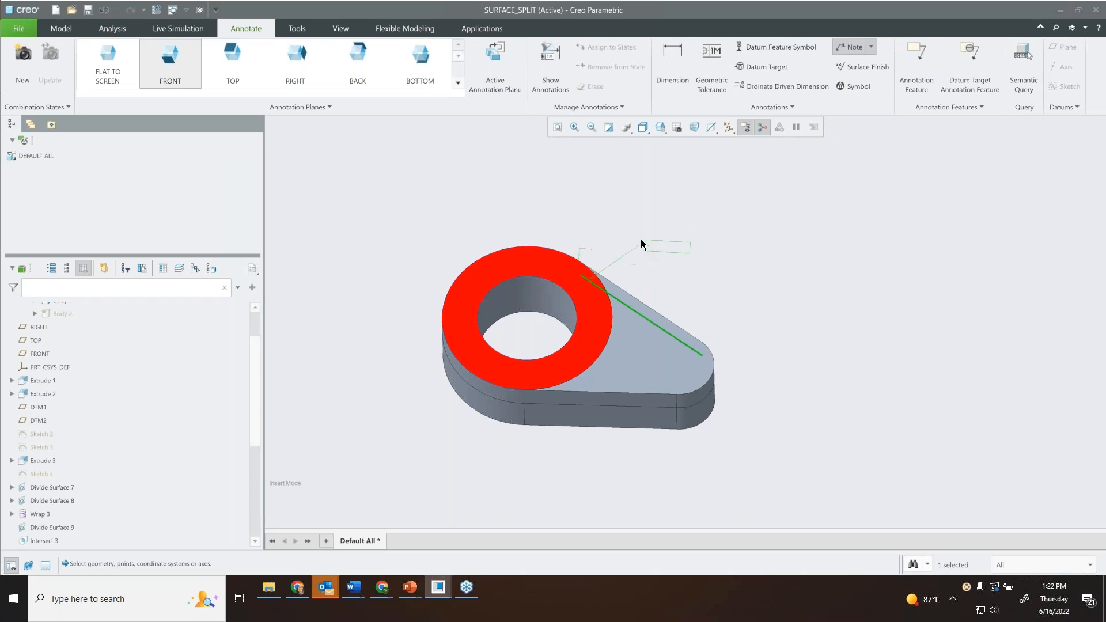
key(Escape)
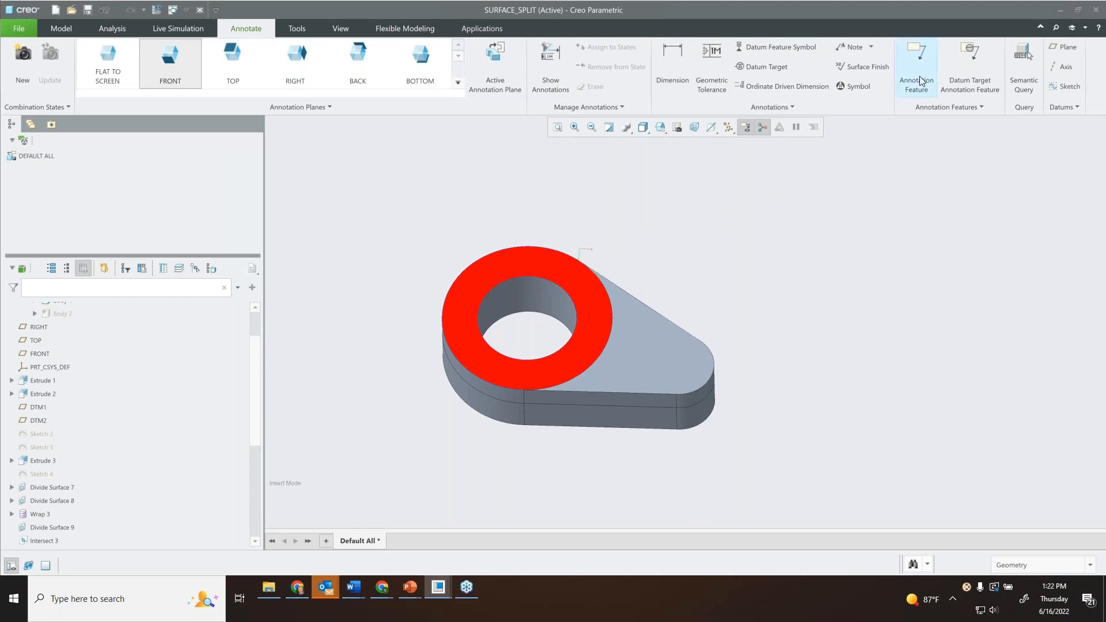
Attach a leader note reading "intersection surface" to the red ring-shaped face, placing its text just outside the part.
click(851, 46)
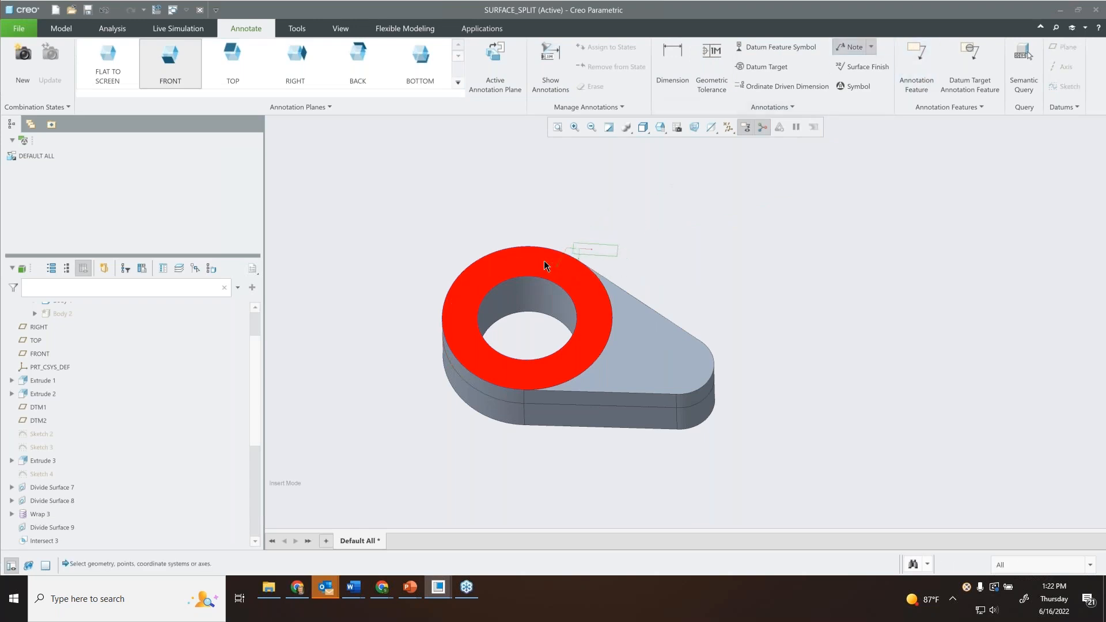
scroll(539, 255, down, 3)
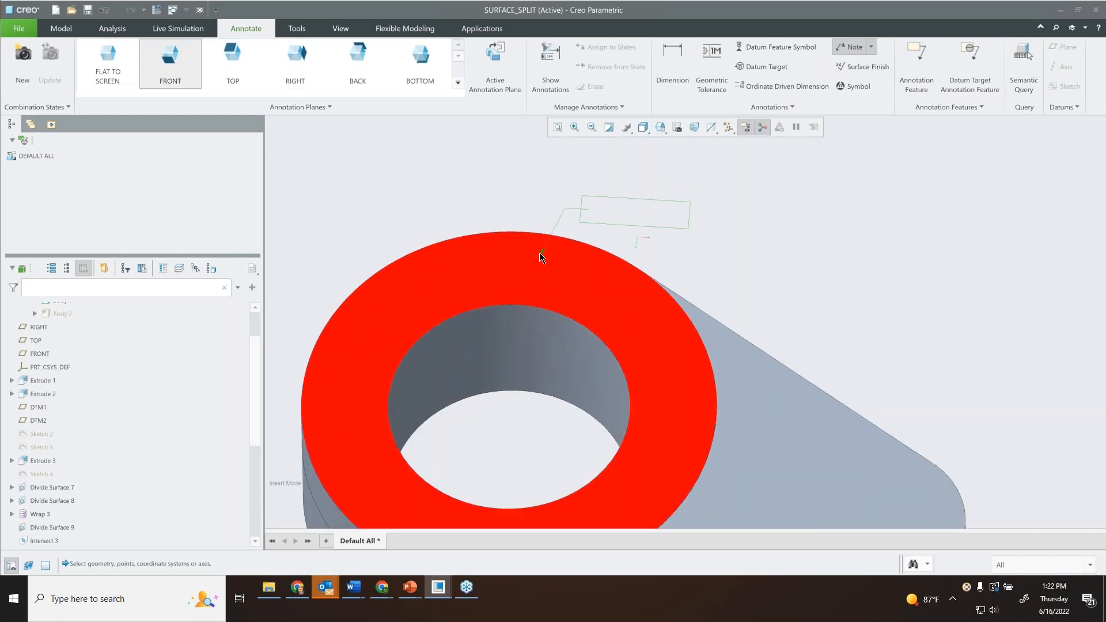
click(567, 237)
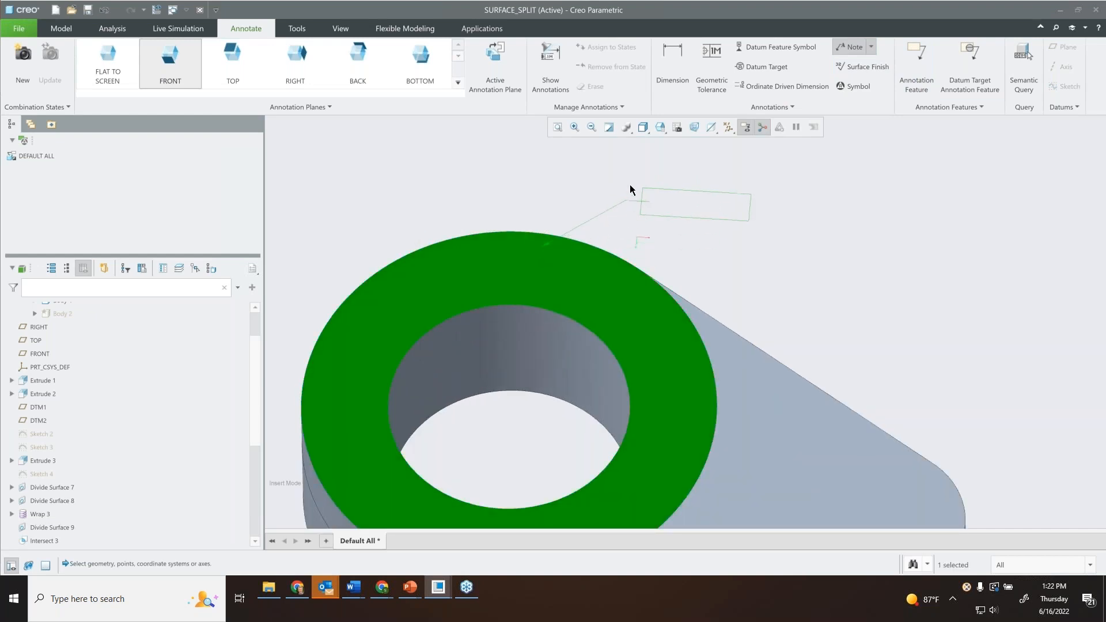
click(615, 177)
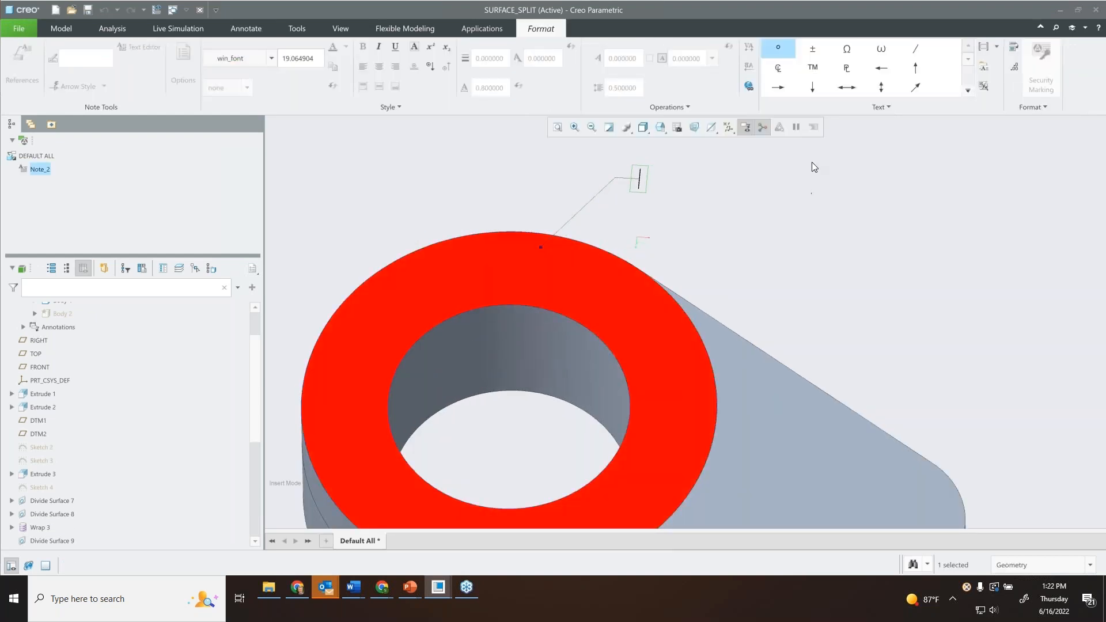
text(inn)
text(ersection )
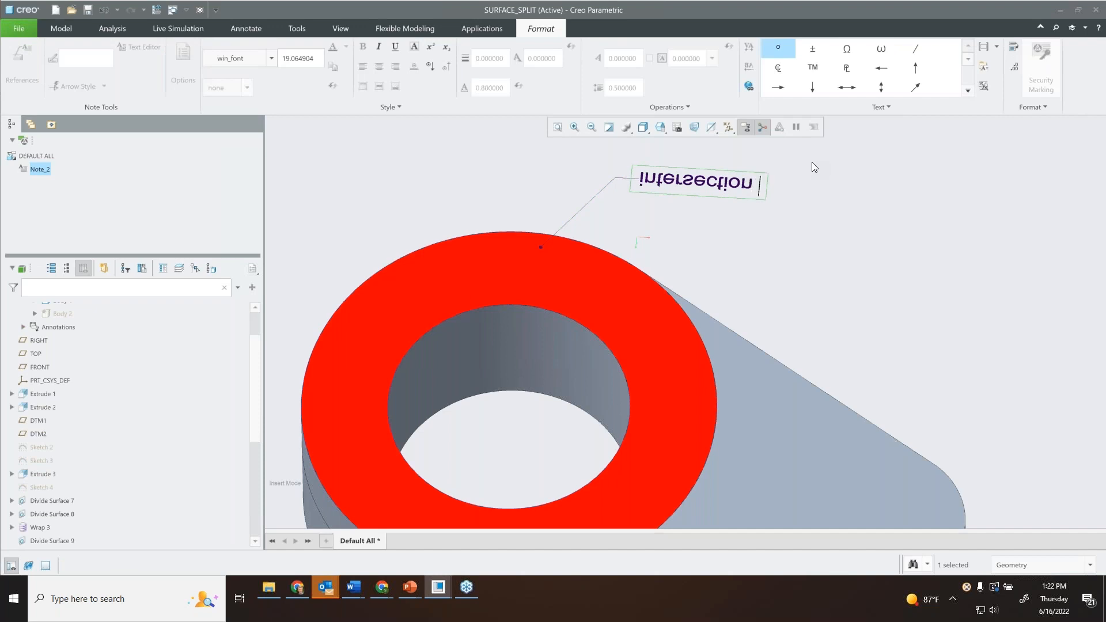
text(surface)
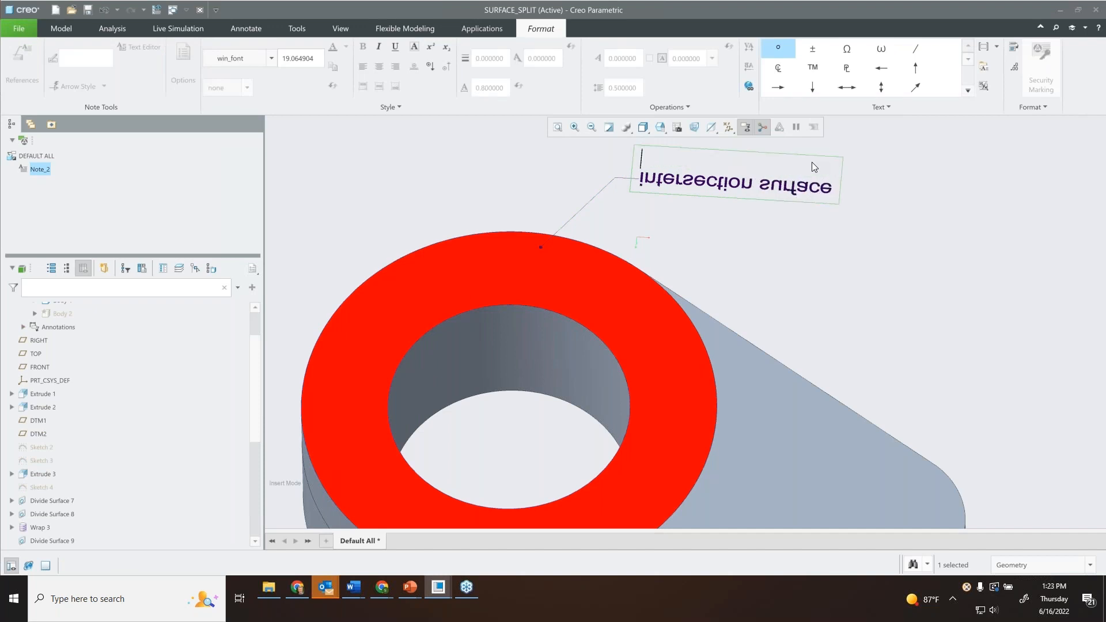
click(771, 268)
Examine the note on the ring-shaped face and the red strip on the recess floor from both sides of the part.
middle_drag(772, 272, 767, 442)
click(762, 432)
scroll(762, 431, up, 4)
middle_drag(730, 355, 721, 321)
scroll(721, 321, down, 1)
scroll(722, 320, down, 2)
shift+middle_drag(729, 269, 707, 323)
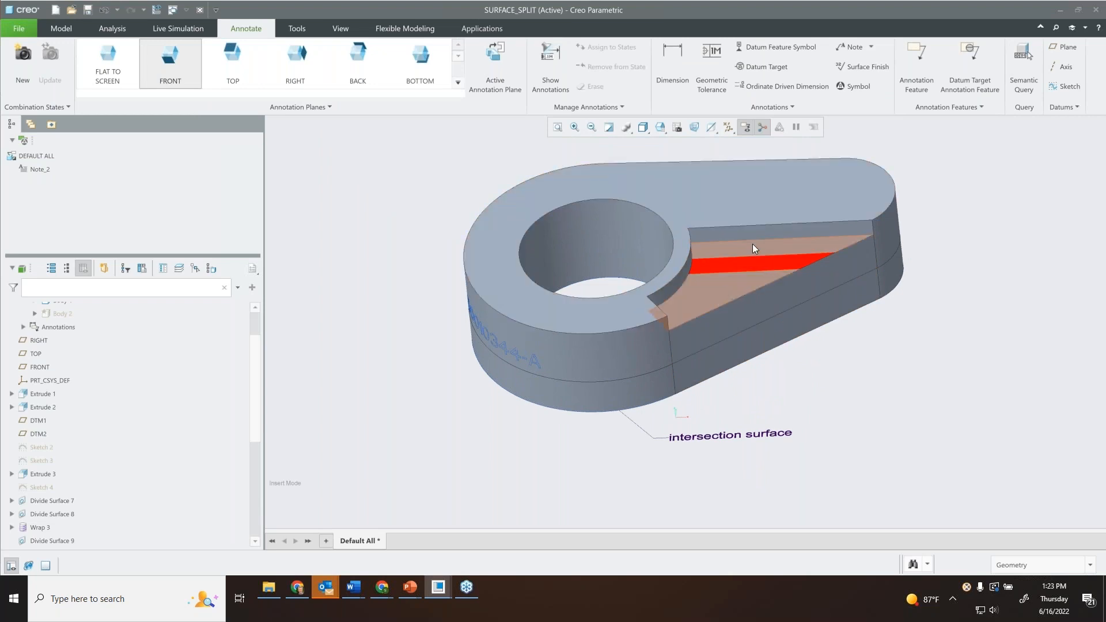
shift+middle_drag(693, 224, 645, 251)
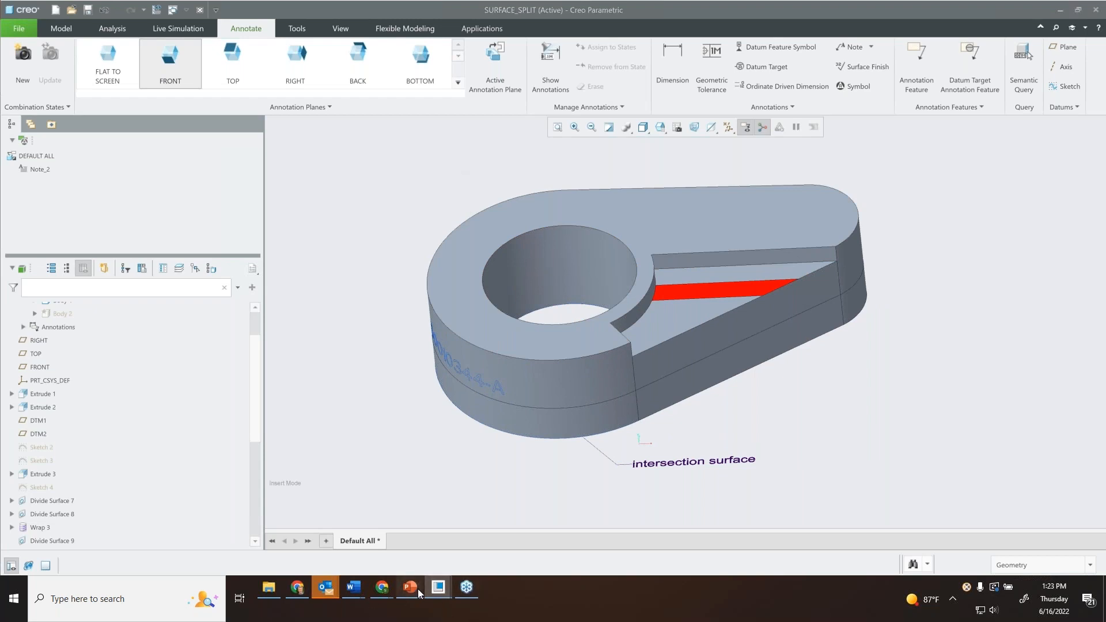
Switch to the Creo 9.0 PowerPoint presentation, start the slide show from the Divide Surface demonstration slide and advance one slide.
mouse_move(409, 587)
click(363, 550)
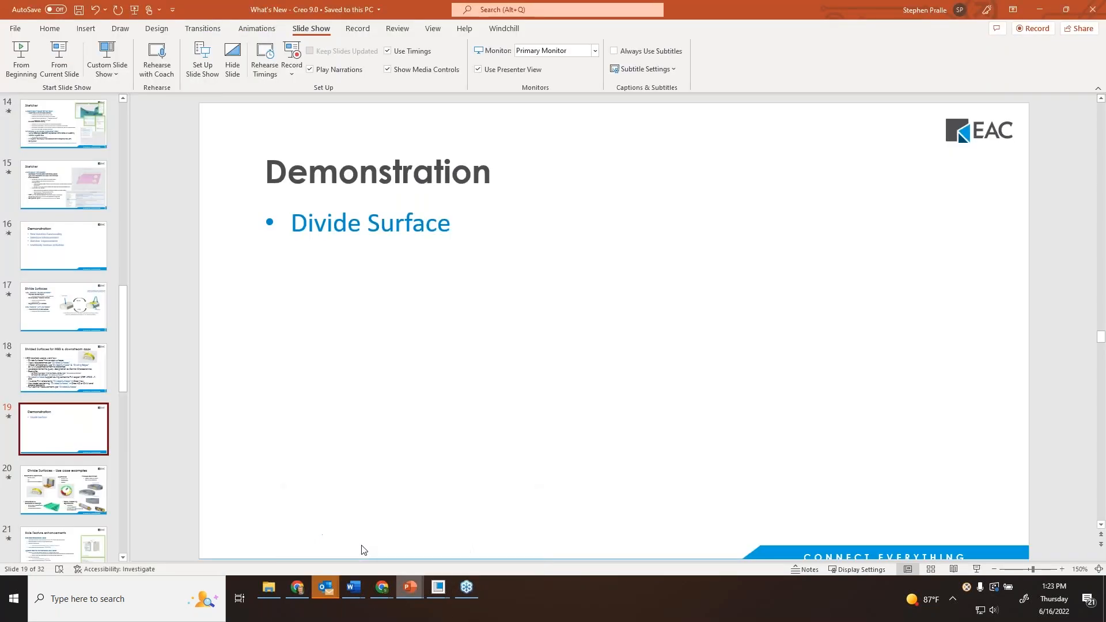
click(64, 55)
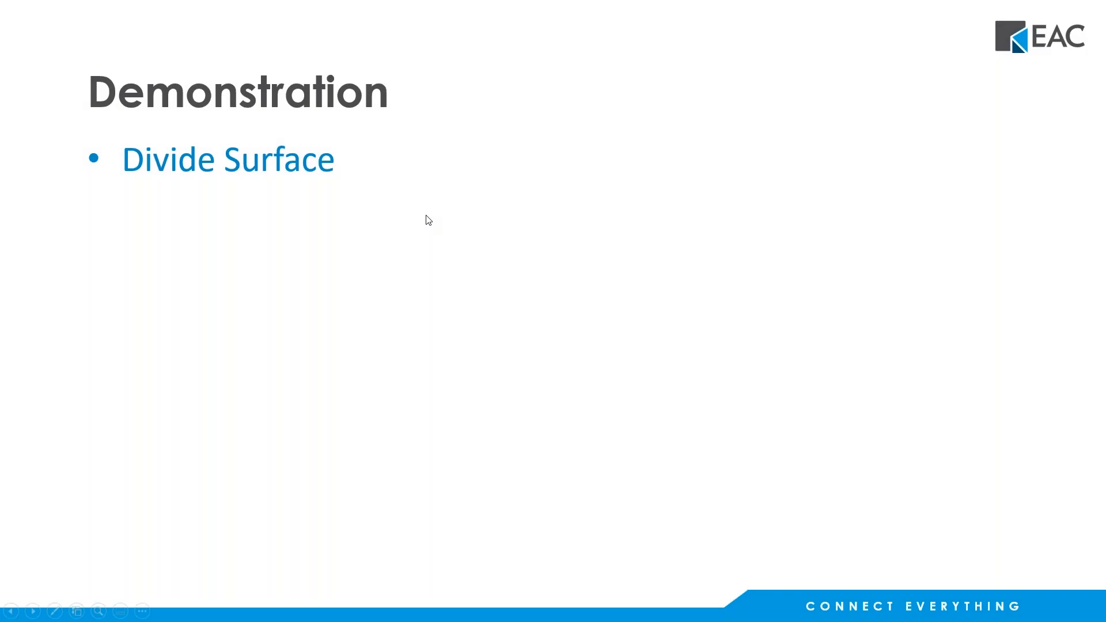
click(428, 221)
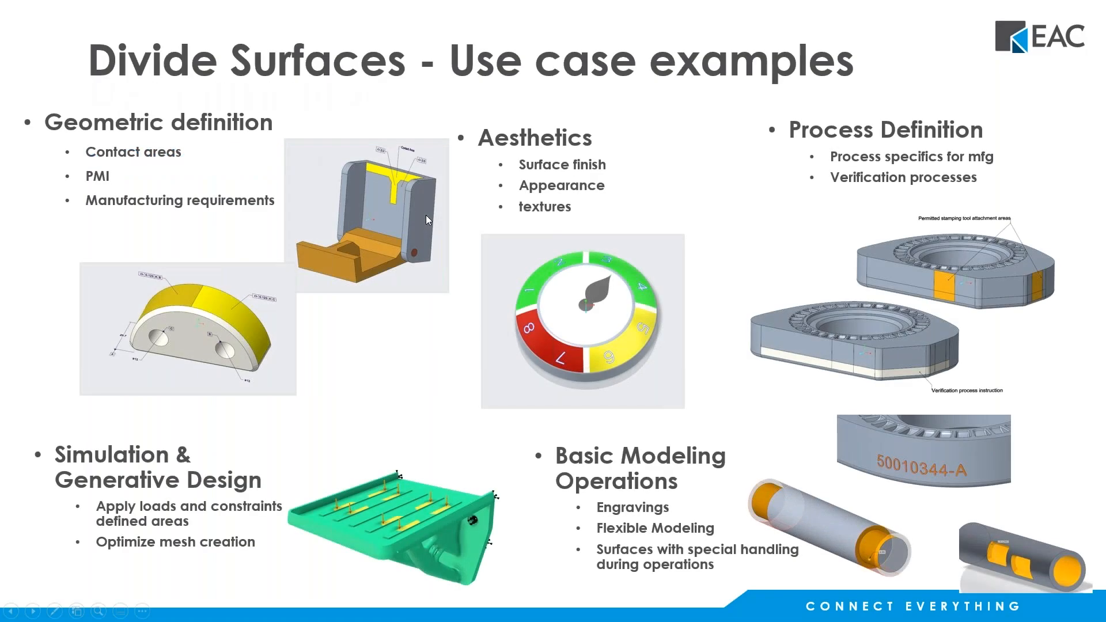
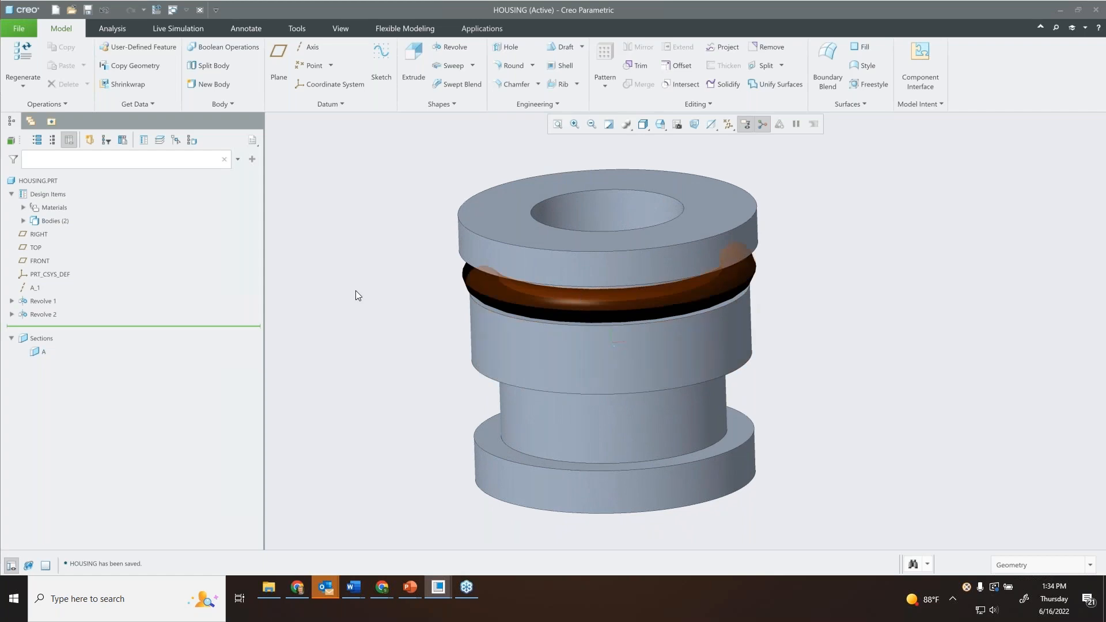
Expand the housing's bodies and highlight Body 1 and Body 2 in turn while inspecting the model.
click(24, 221)
click(62, 234)
middle_drag(611, 230, 585, 263)
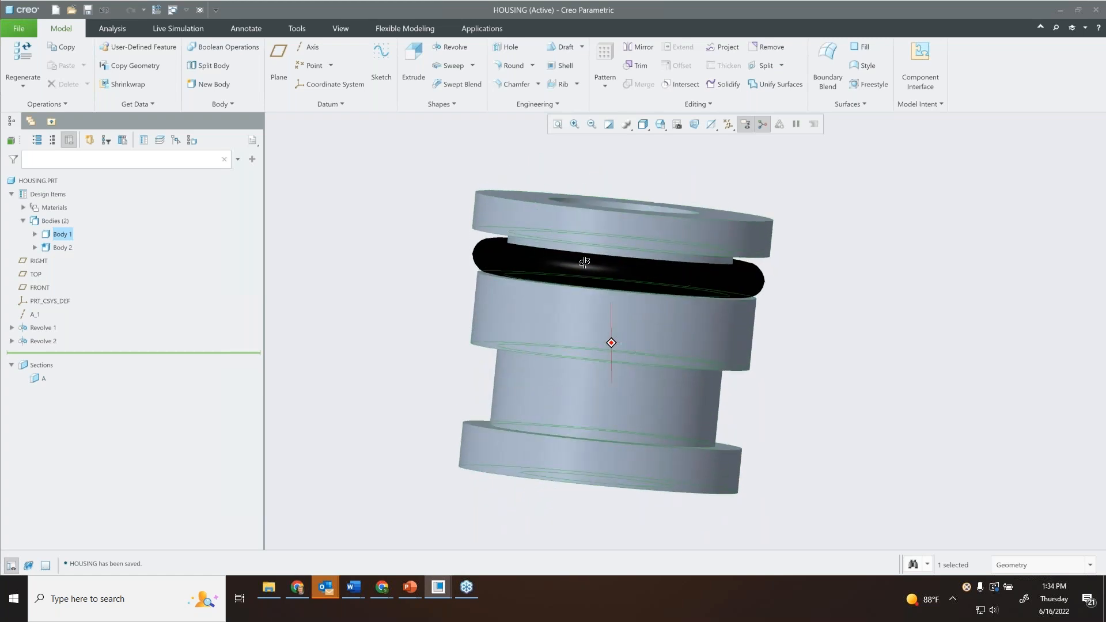
middle_drag(612, 228, 563, 245)
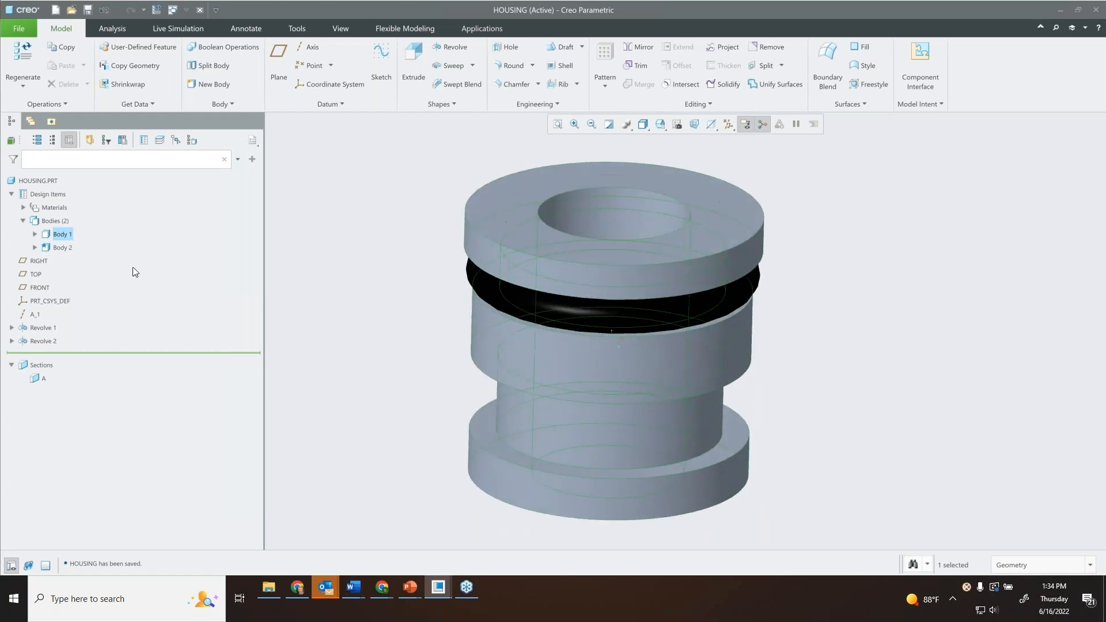
click(63, 248)
mouse_move(588, 311)
middle_down()
mouse_move(587, 266)
mouse_move(562, 258)
middle_up()
click(357, 237)
Activate section A to inspect the cut through the housing and ring, and deactivate it again.
click(39, 379)
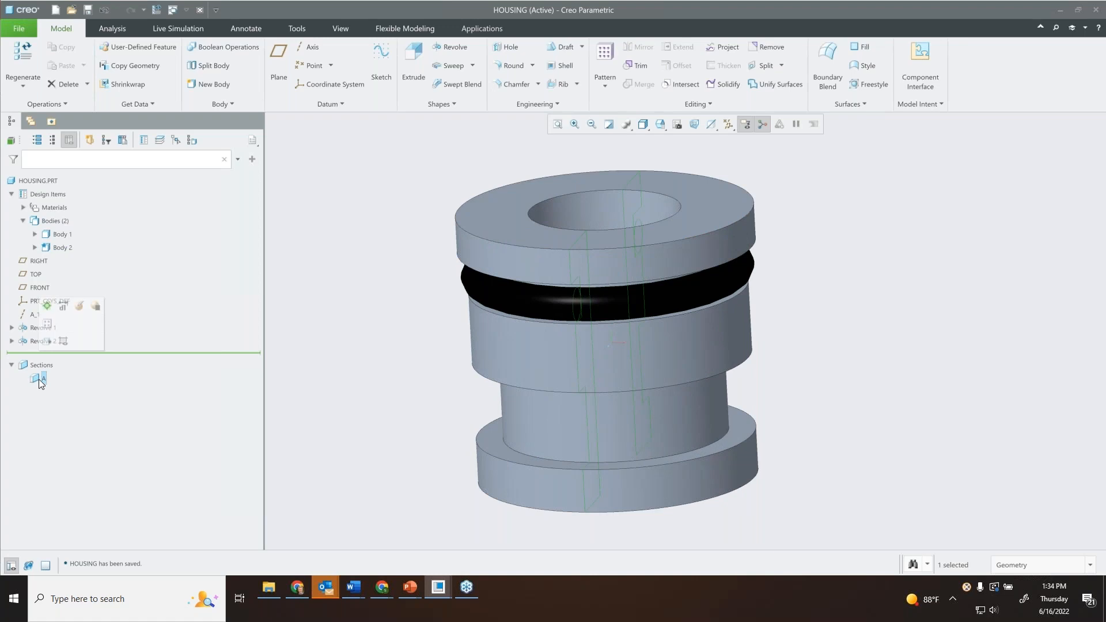
click(46, 306)
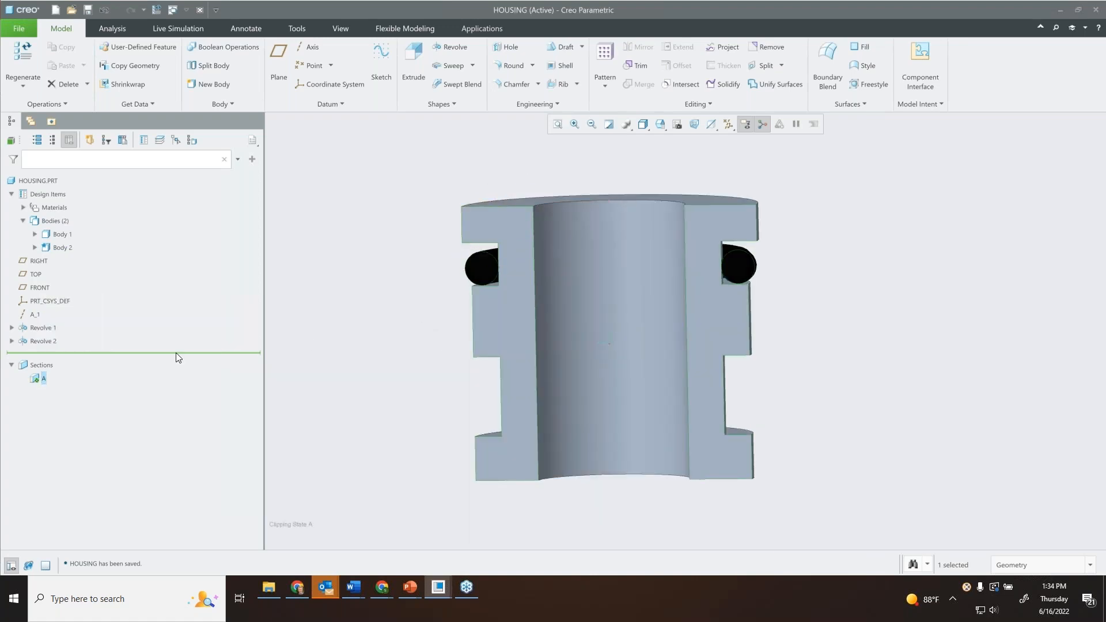
click(44, 378)
click(50, 306)
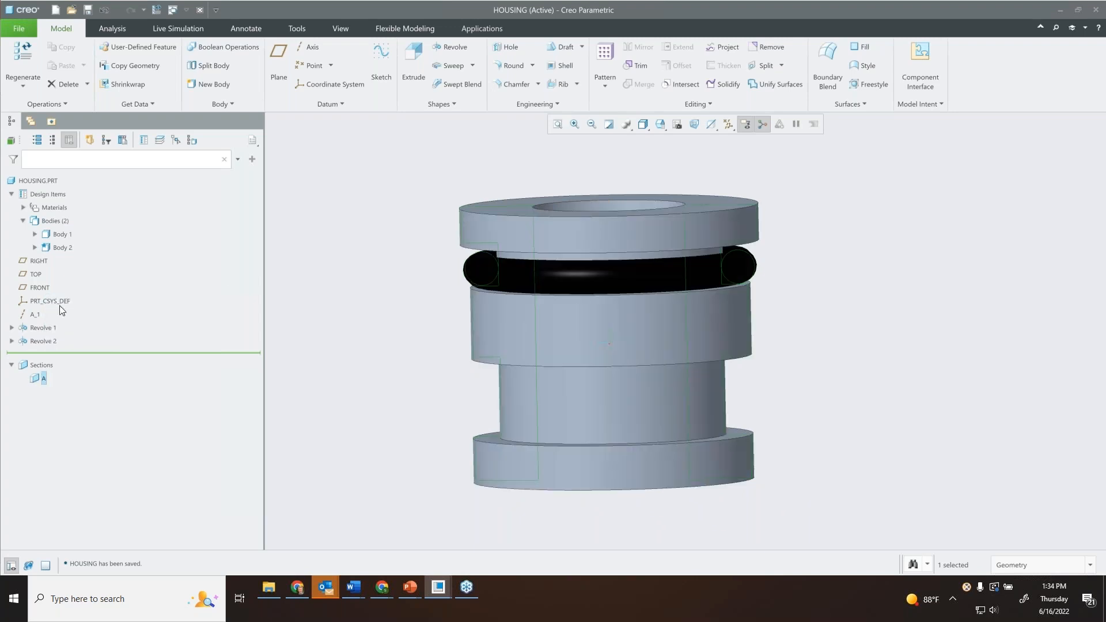
middle_drag(421, 236, 457, 274)
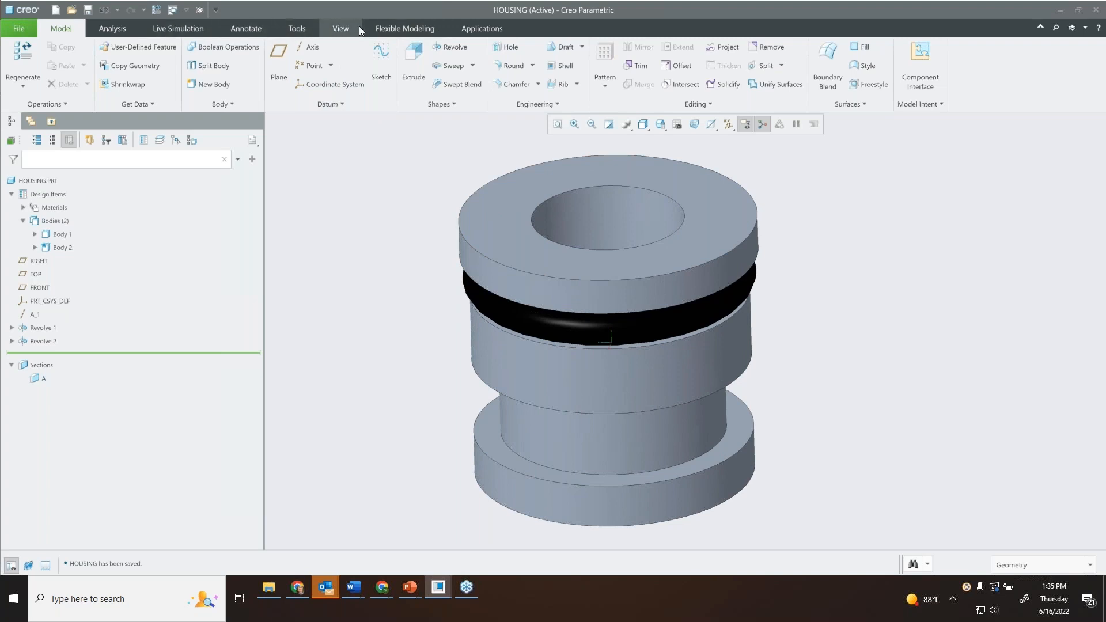
click(250, 28)
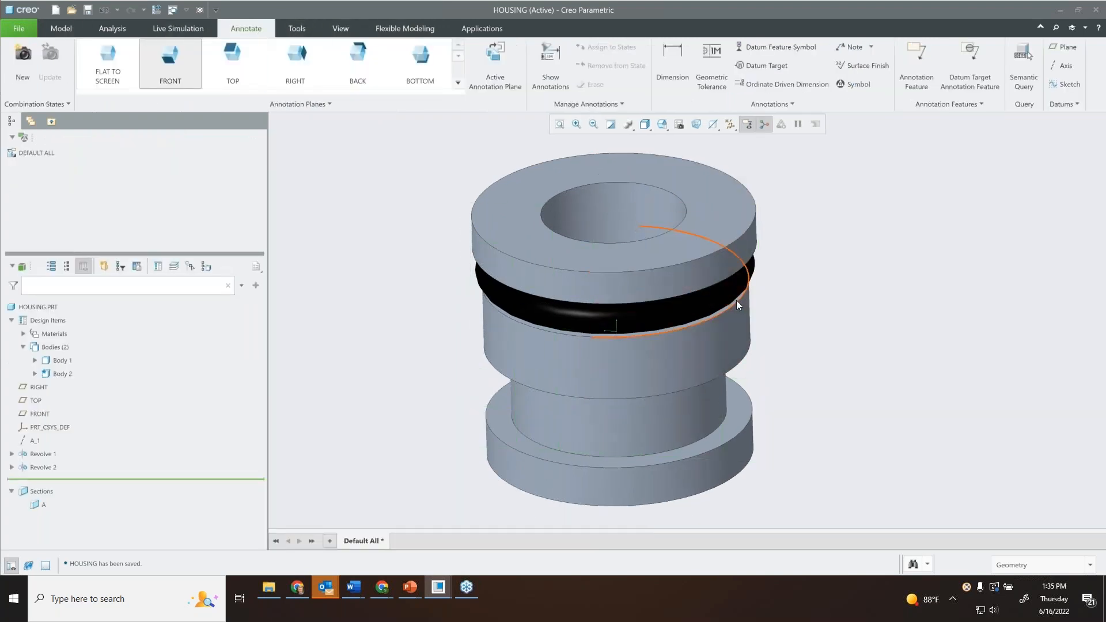
scroll(760, 241, down, 1)
scroll(760, 242, up, 2)
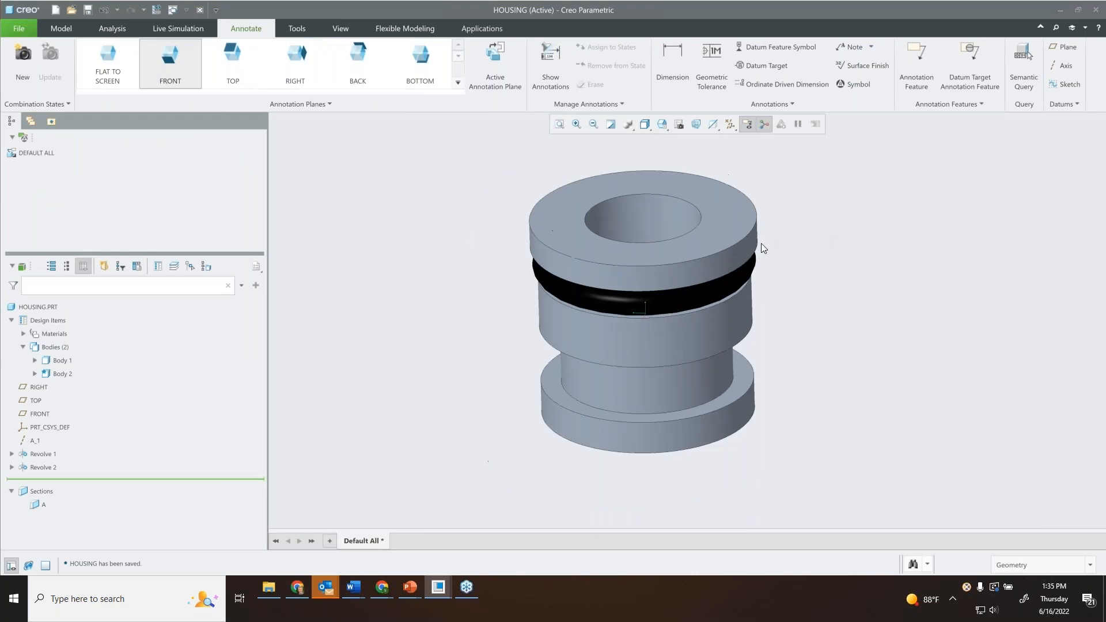
scroll(763, 244, down, 1)
shift+middle_drag(769, 247, 744, 247)
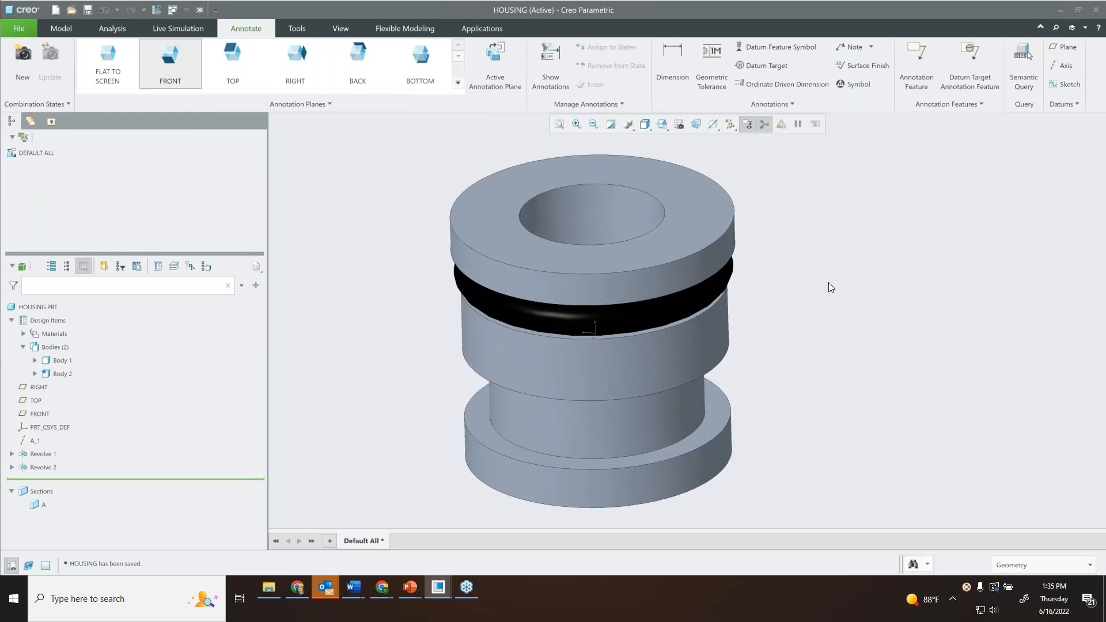
Switch to the HOUSING.DRW drawing window and examine the dimensioned section A-A view.
click(181, 13)
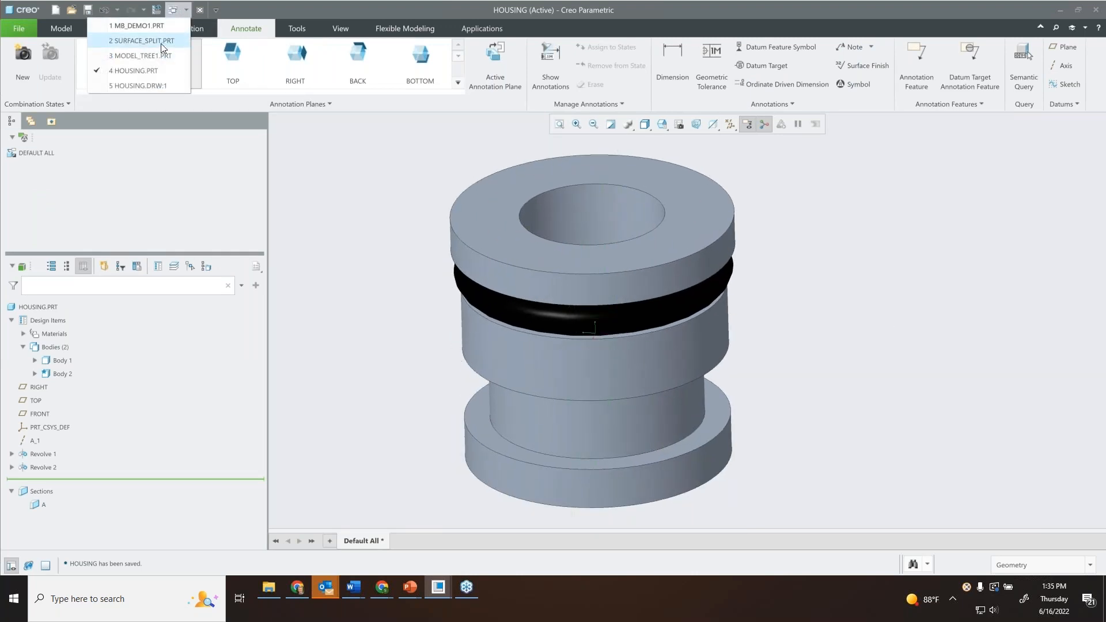
click(154, 84)
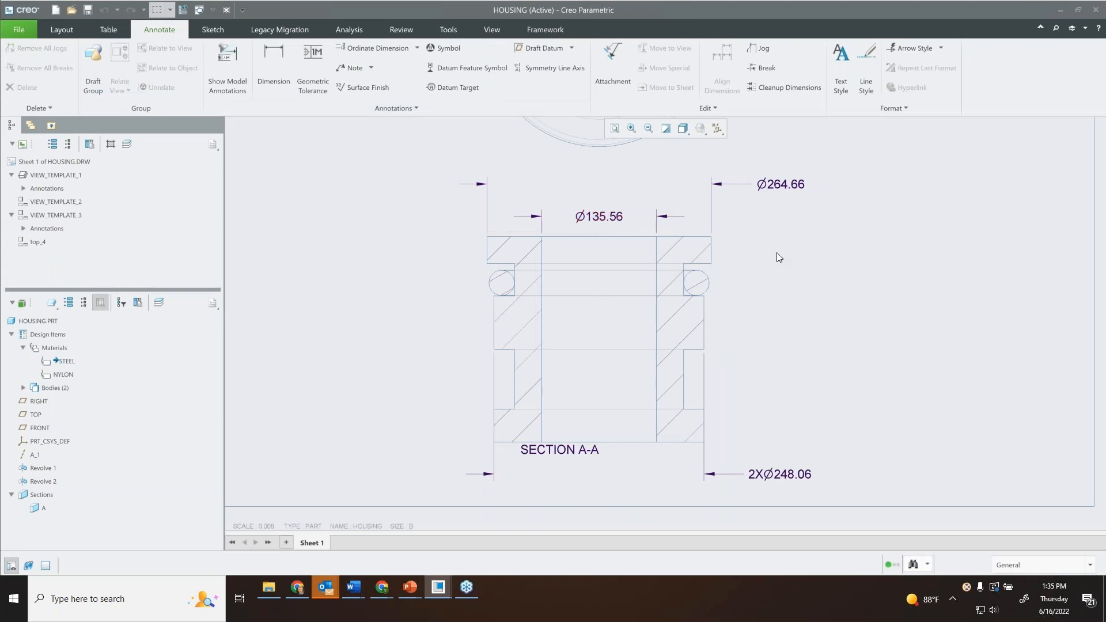
scroll(773, 261, down, 1)
mouse_move(774, 261)
middle_down()
mouse_move(779, 240)
mouse_move(766, 248)
mouse_move(743, 343)
mouse_move(722, 287)
middle_up()
scroll(778, 240, up, 1)
scroll(767, 249, down, 1)
scroll(766, 248, up, 2)
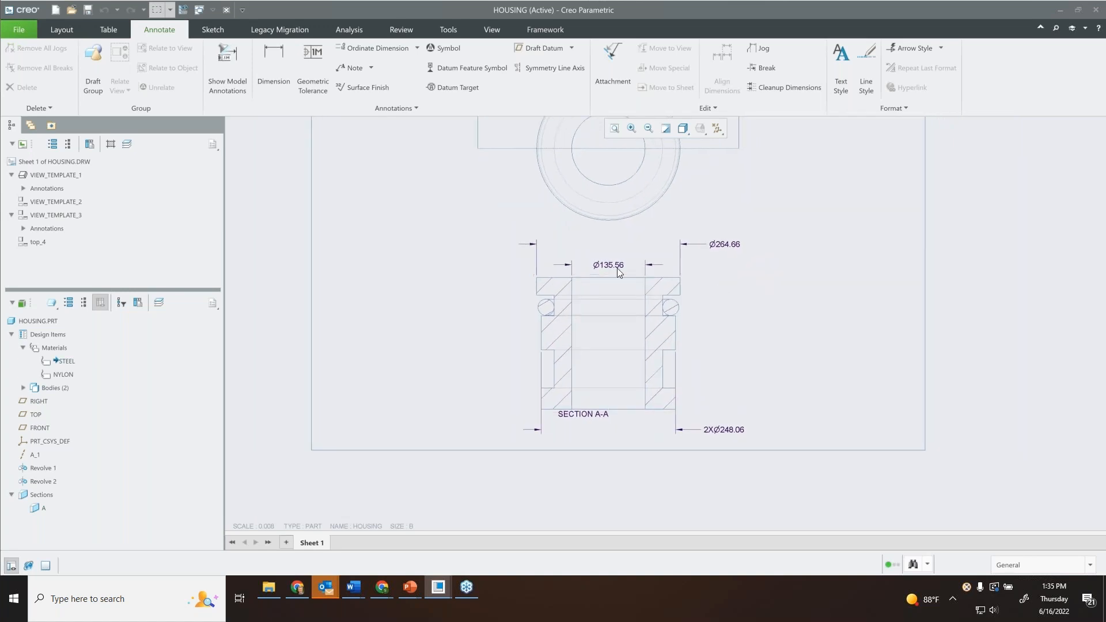
scroll(619, 270, down, 3)
mouse_move(790, 351)
middle_down()
mouse_move(747, 282)
mouse_move(770, 265)
middle_up()
scroll(772, 286, up, 1)
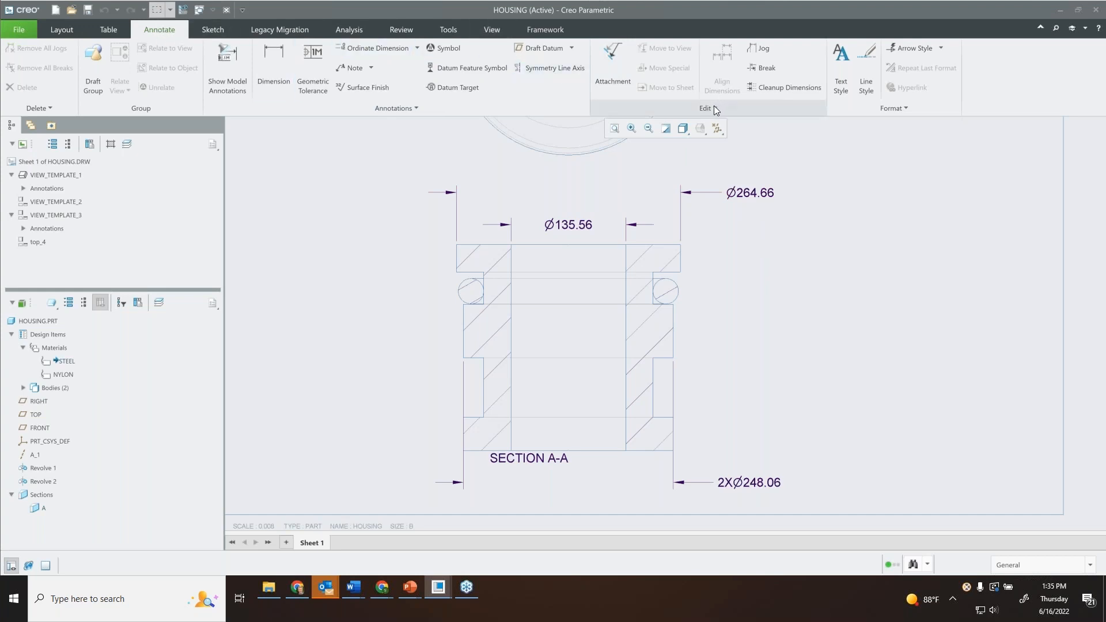
Start a surface finish annotation, review the symbol gallery, and look into the surfins symbol folder without opening a file.
click(359, 86)
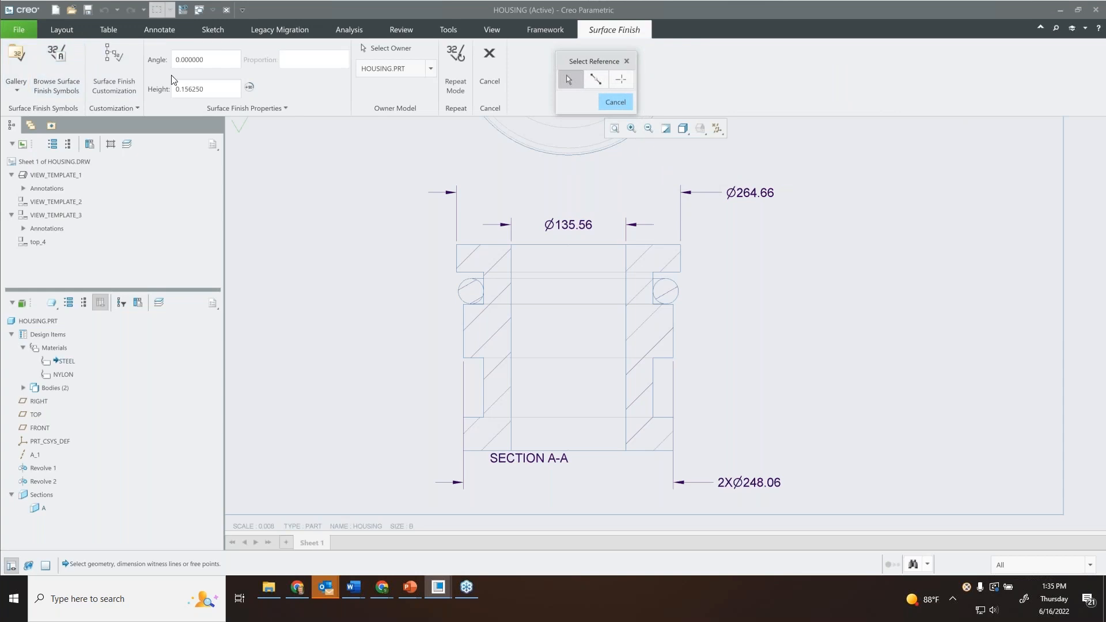
click(16, 66)
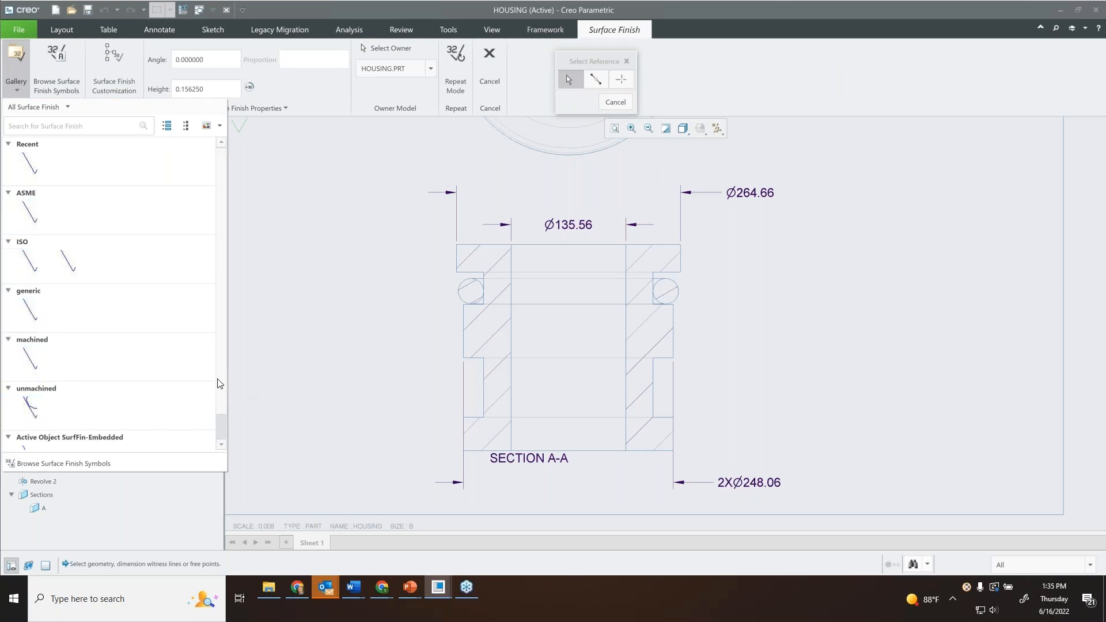
scroll(63, 403, down, 1)
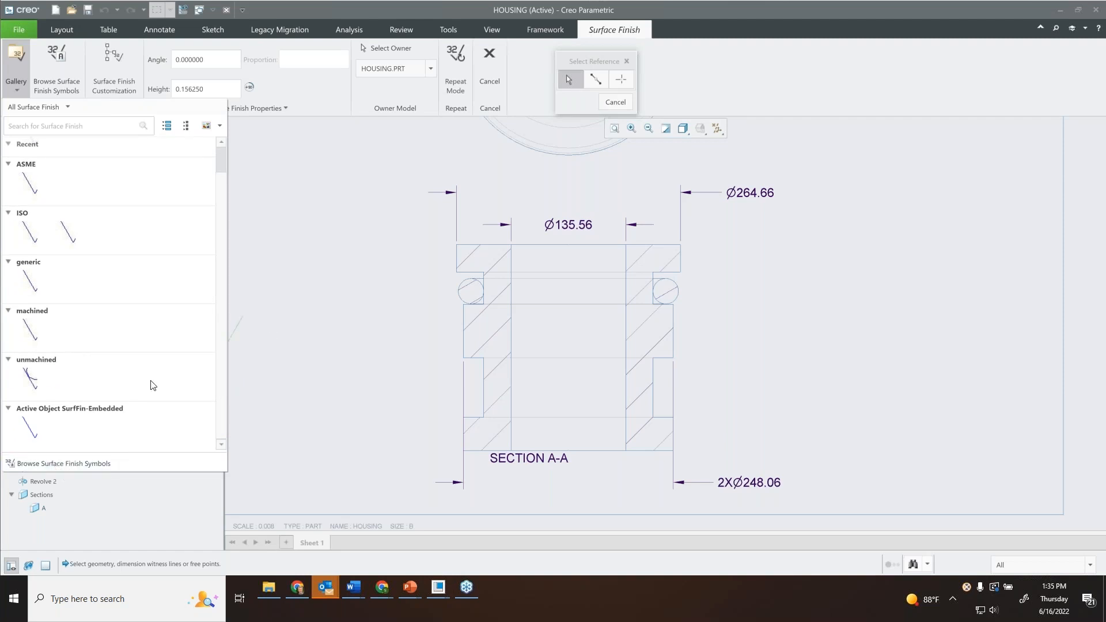
scroll(65, 177, up, 1)
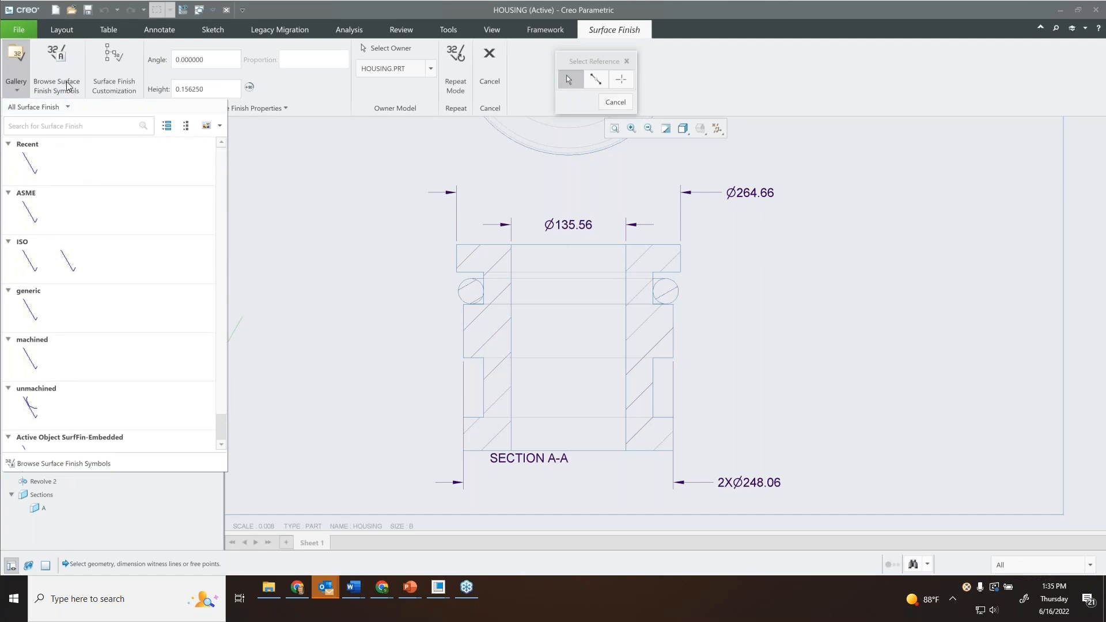
click(53, 60)
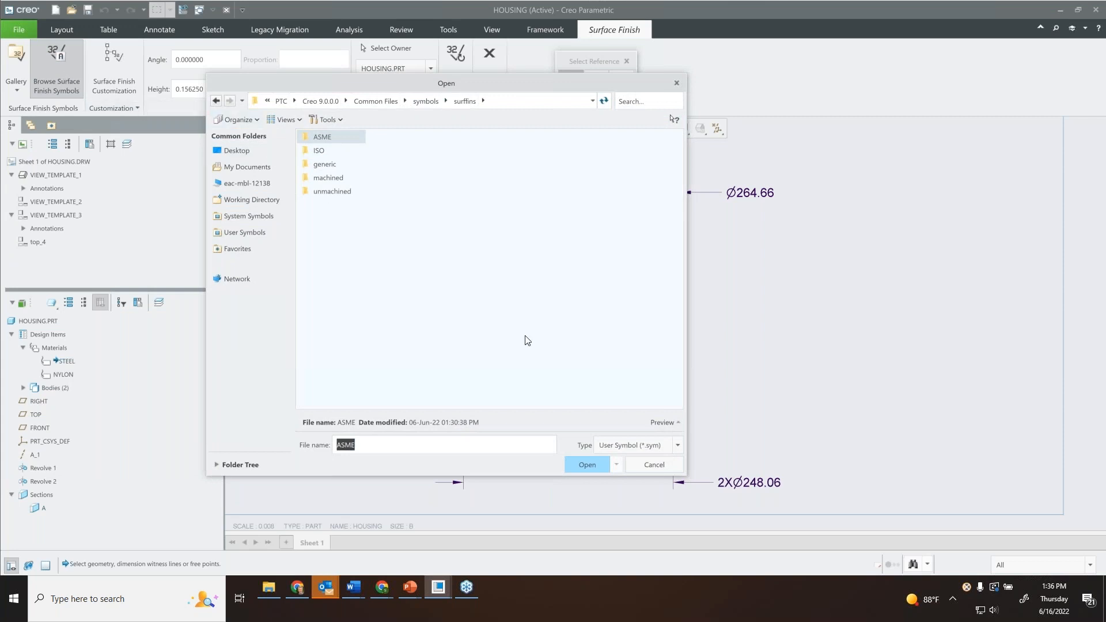
click(666, 468)
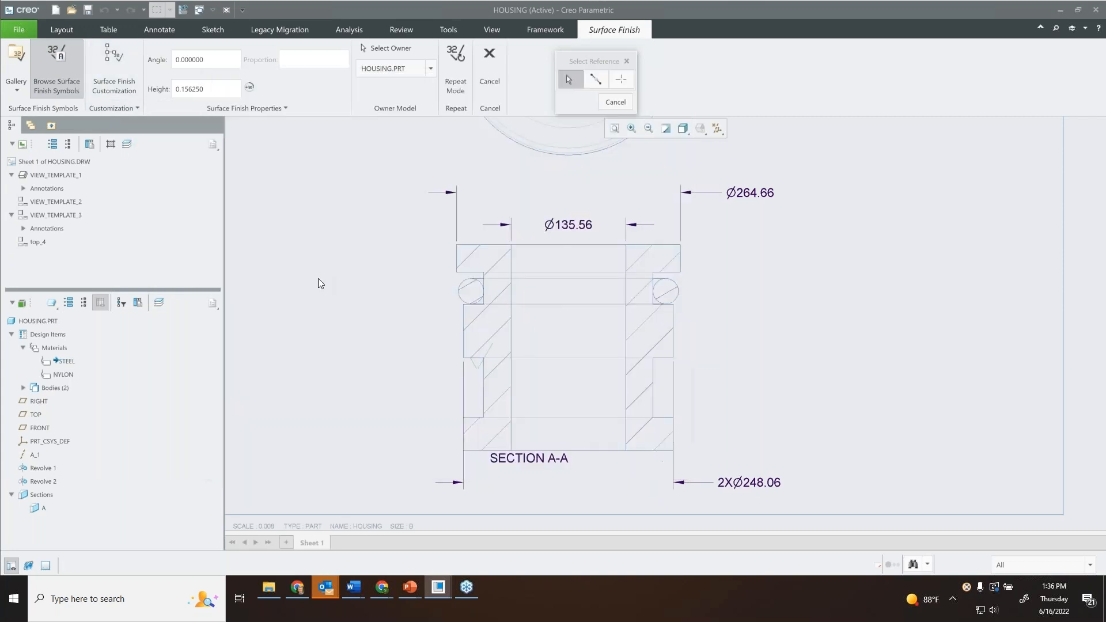
Open the surface finish symbol's customization, expand the LINE, MATERIAL and LAY_AND_ORIENTATION groups, and widen the settings area.
click(119, 70)
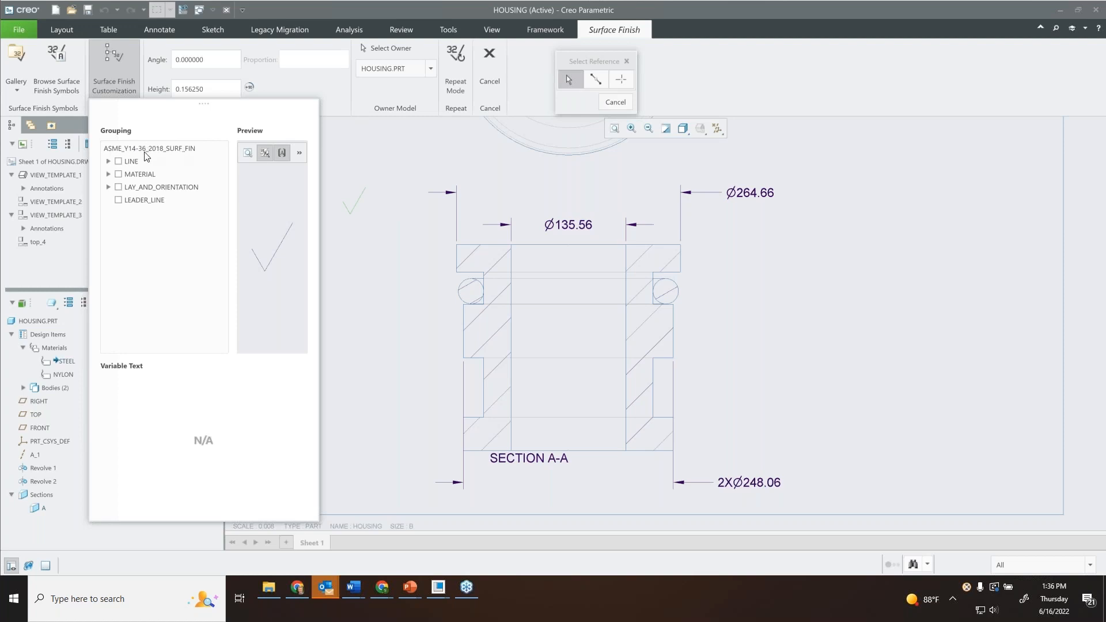
click(108, 162)
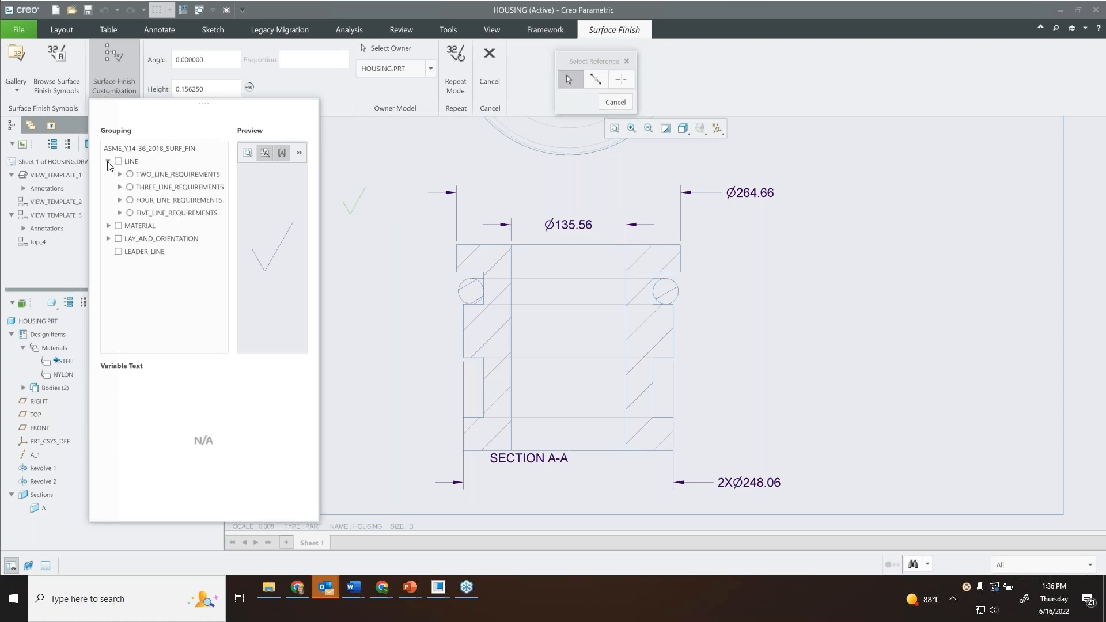
click(109, 225)
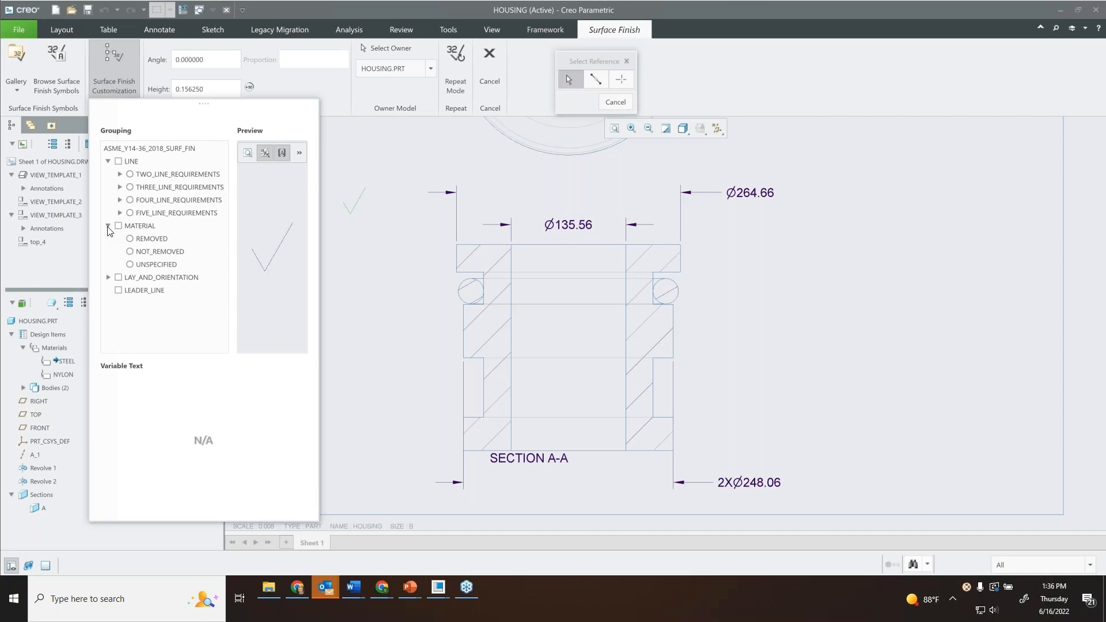
click(110, 278)
scroll(226, 223, up, 3)
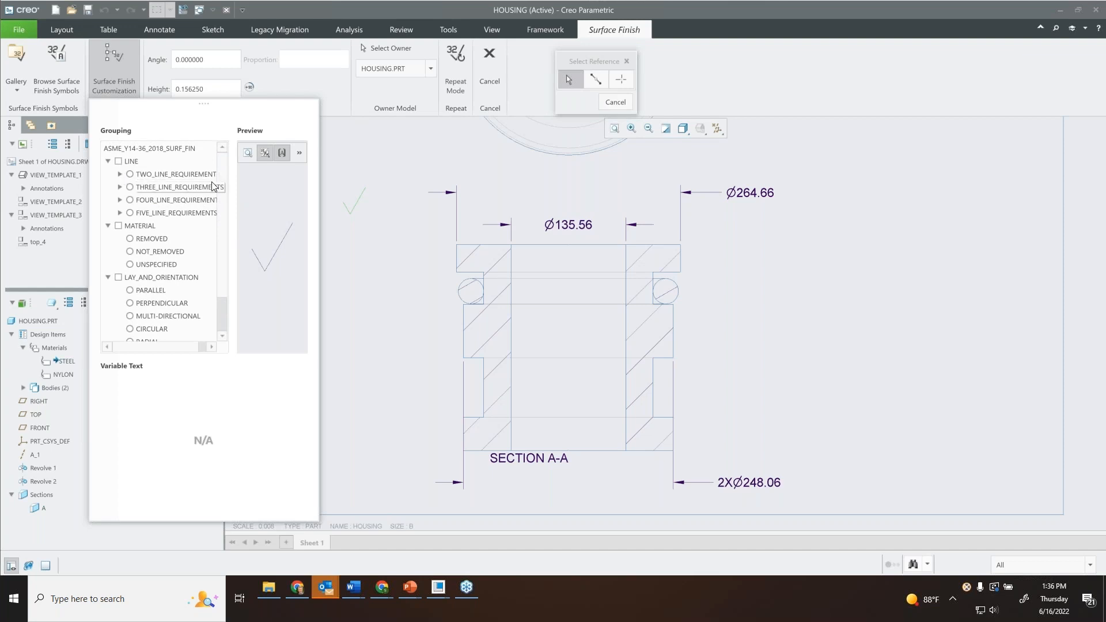
drag(318, 183, 415, 183)
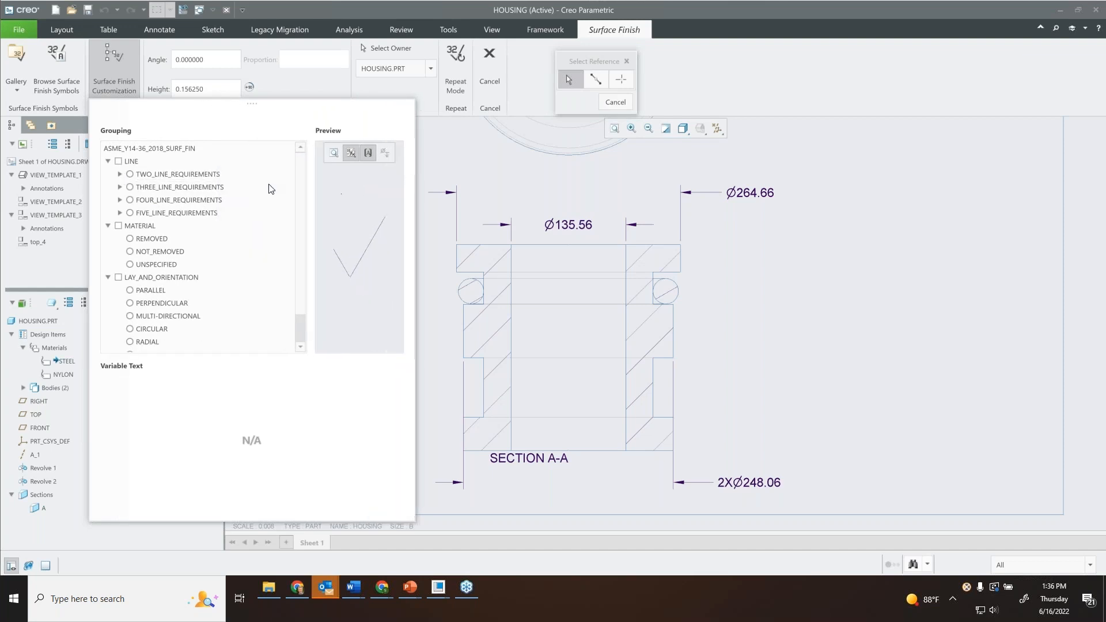
Preview the two-, four- and five-line requirement options and settle on THREE_LINE_REQUIREMENTS for the symbol.
click(131, 174)
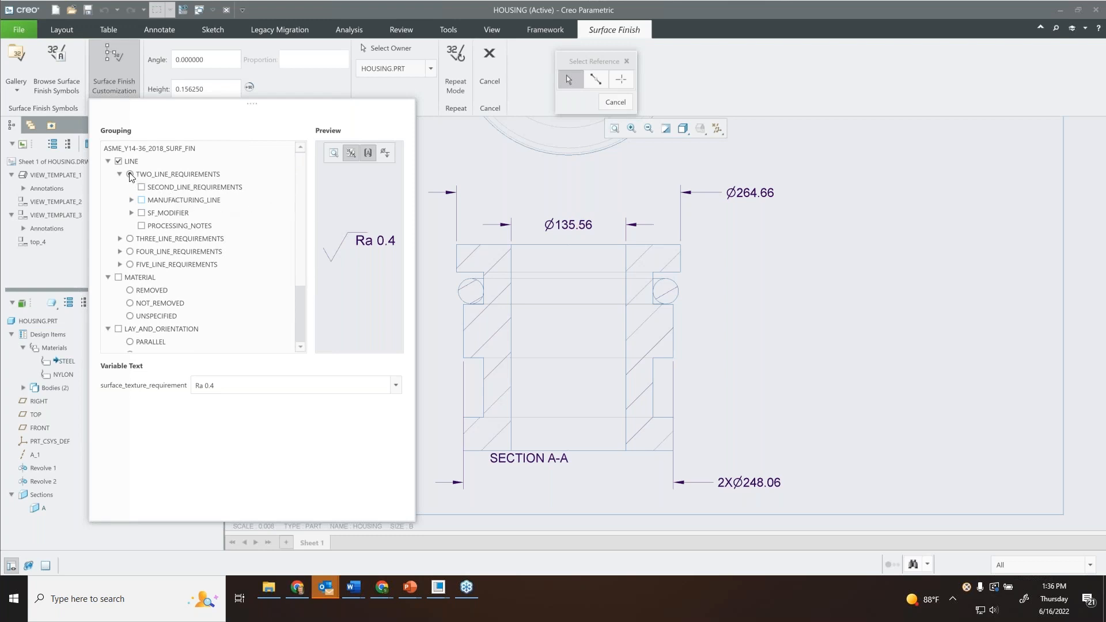
click(130, 251)
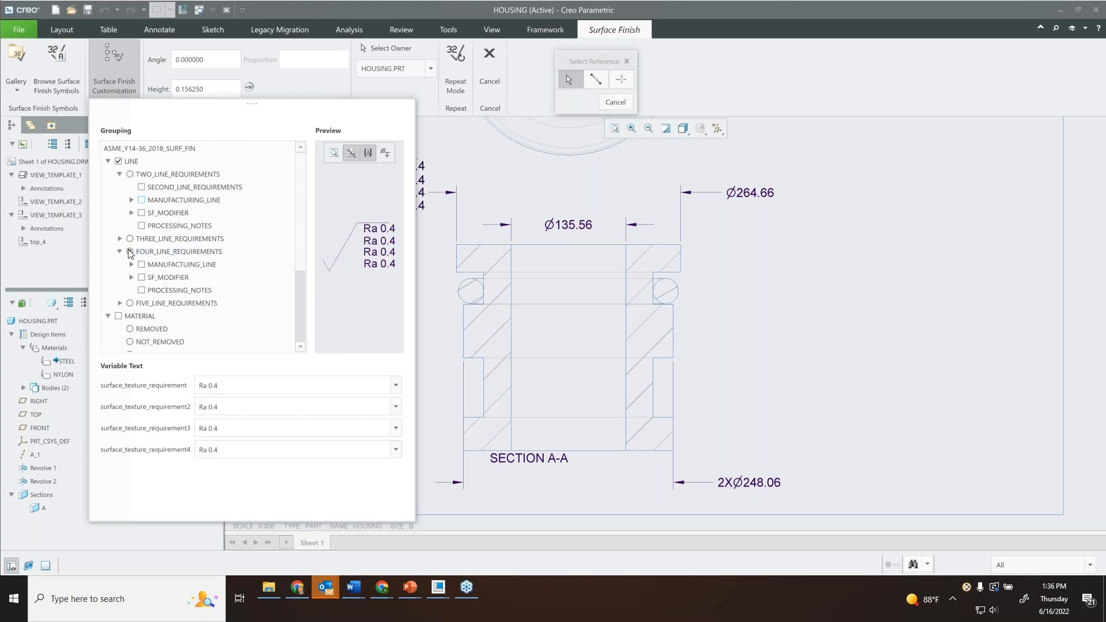
click(130, 303)
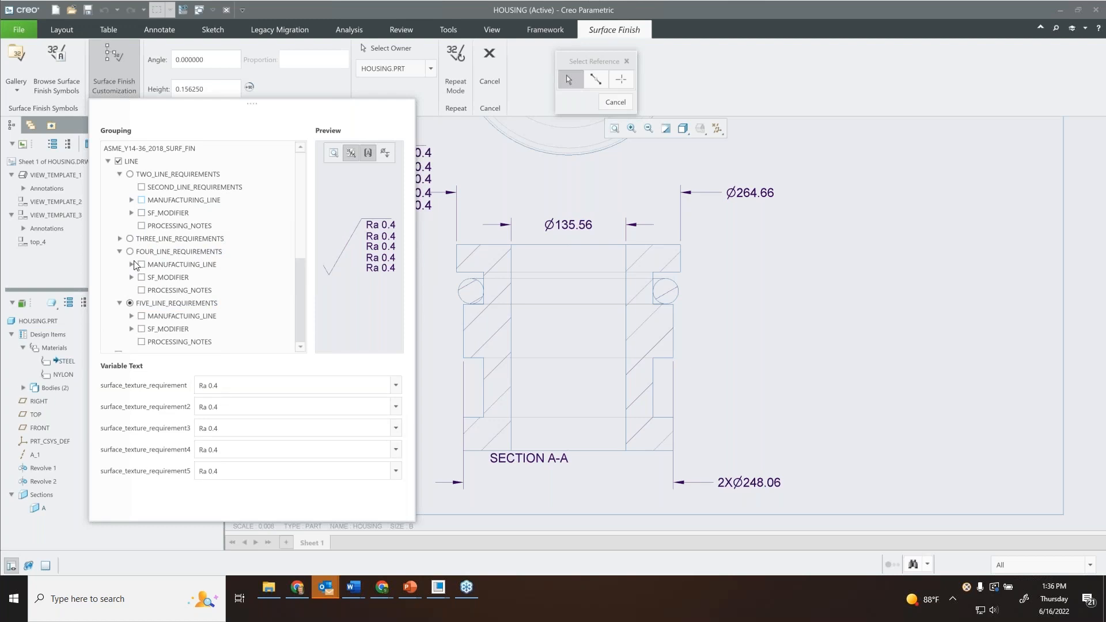
click(130, 239)
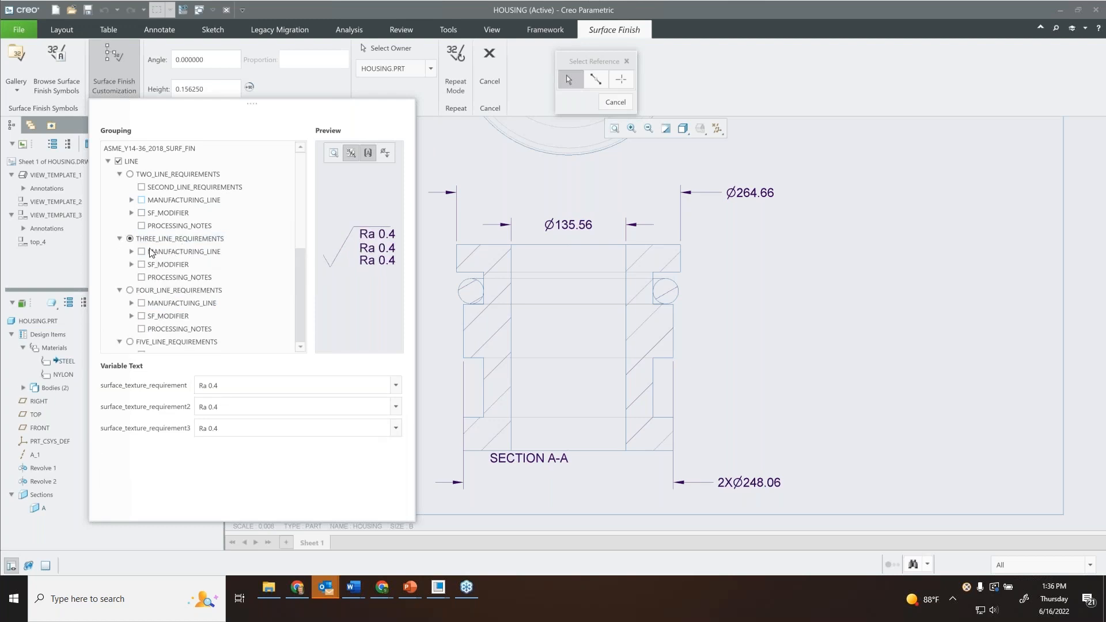
Enable MANUFACTURING_LINE under the three-line requirements, try the values from 70 downward, and settle on 45.
click(131, 252)
scroll(151, 216, up, 2)
click(141, 205)
scroll(154, 215, down, 2)
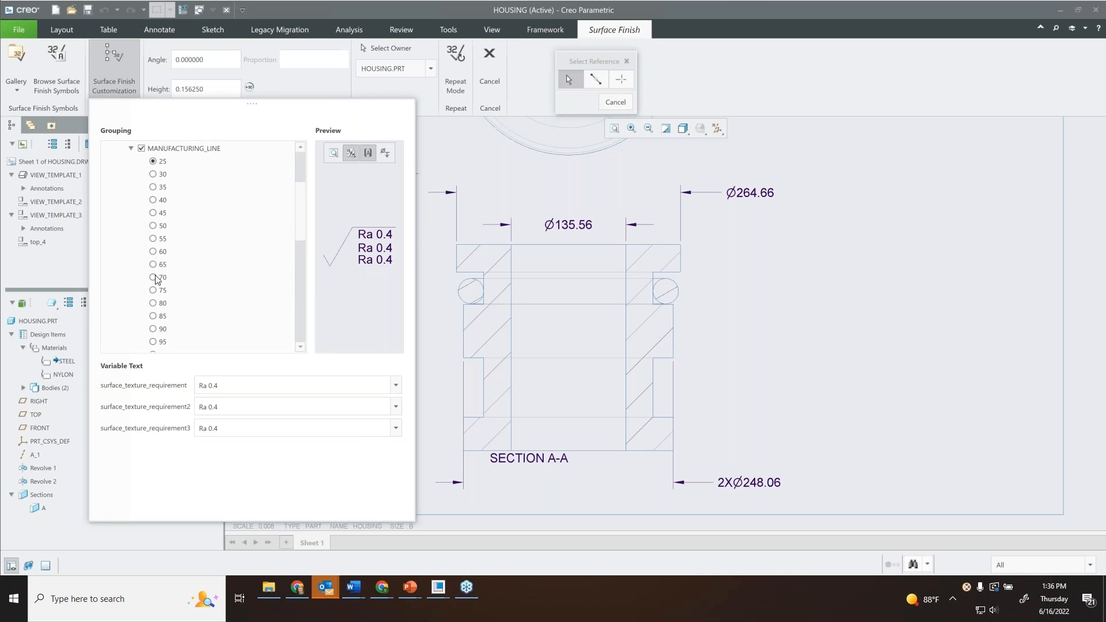
click(154, 278)
click(153, 264)
click(153, 252)
click(153, 238)
click(153, 226)
click(153, 212)
scroll(154, 212, up, 2)
click(132, 205)
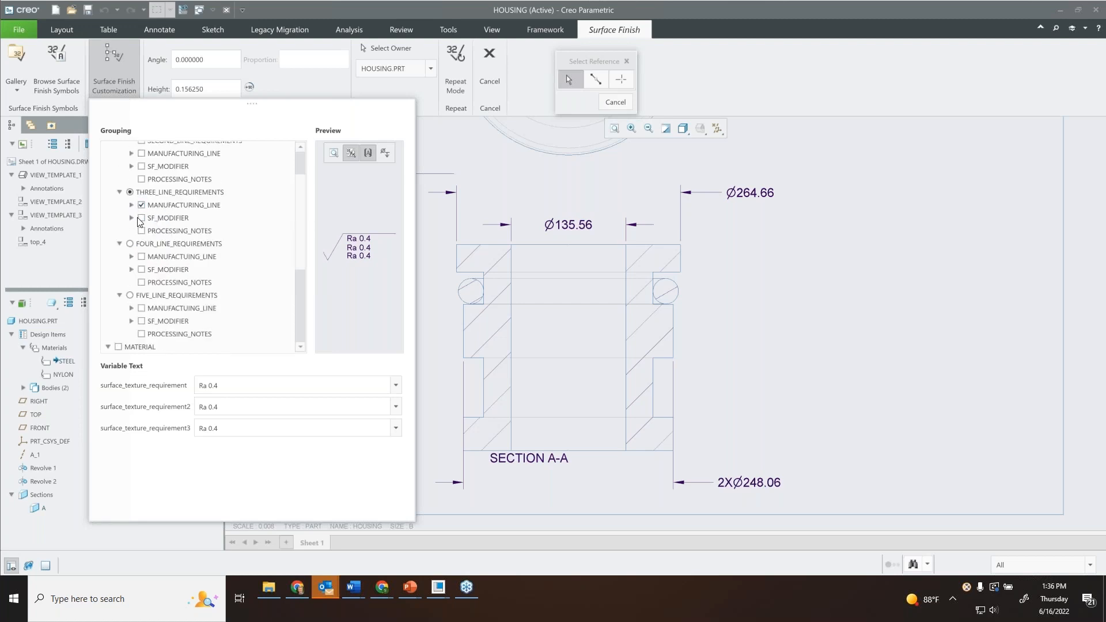
Add the SF_MODIFIER with the ALL_OVER option and enable PROCESSING_NOTES for the three-line requirements.
click(140, 220)
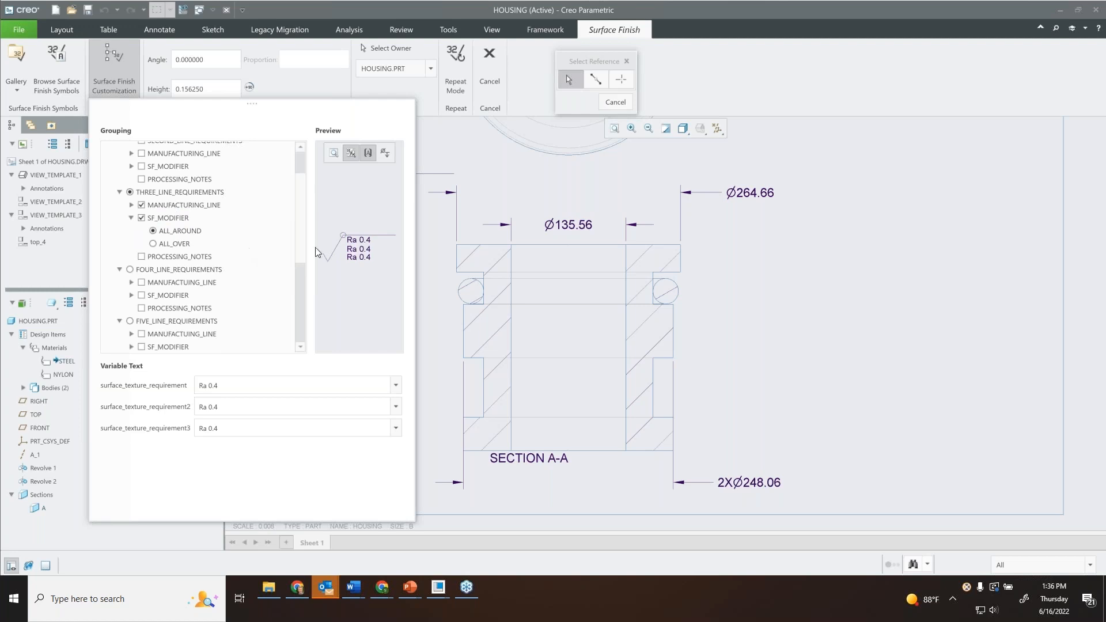
click(177, 244)
click(141, 257)
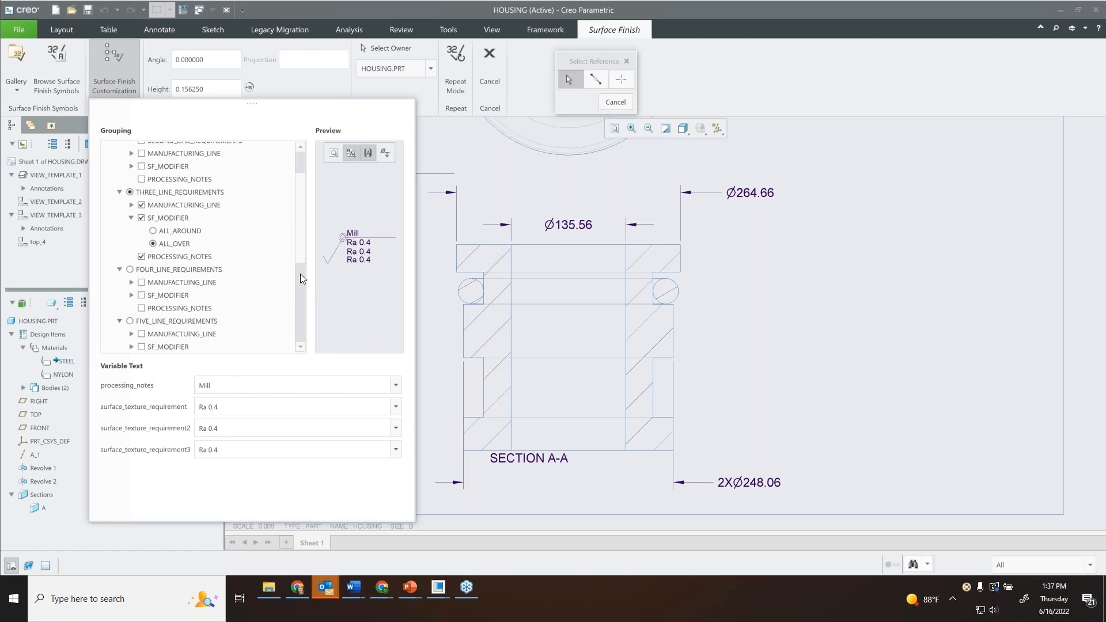
Preview the REMOVED material option and set the symbol's MATERIAL group to NOT_REMOVED.
scroll(298, 281, down, 3)
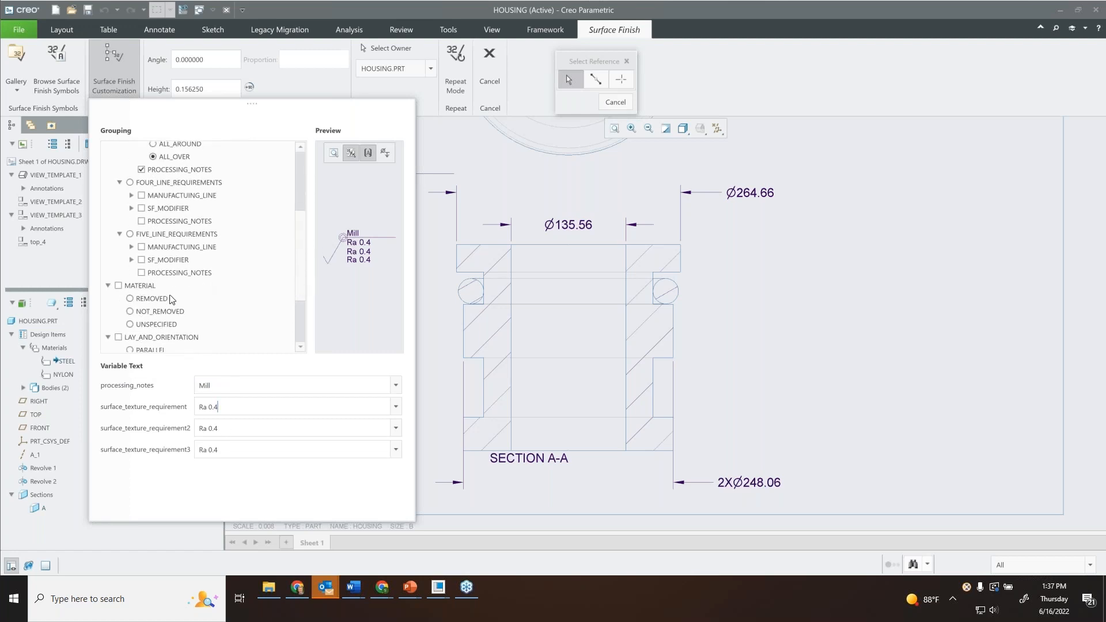
scroll(299, 274, down, 3)
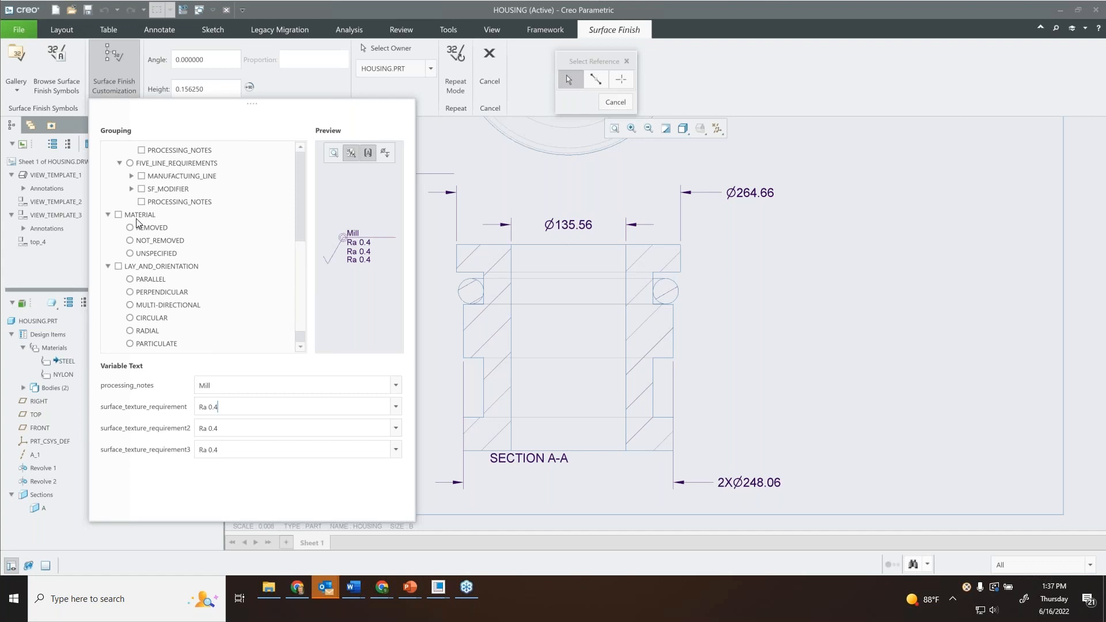
click(130, 228)
click(131, 240)
scroll(134, 268, down, 1)
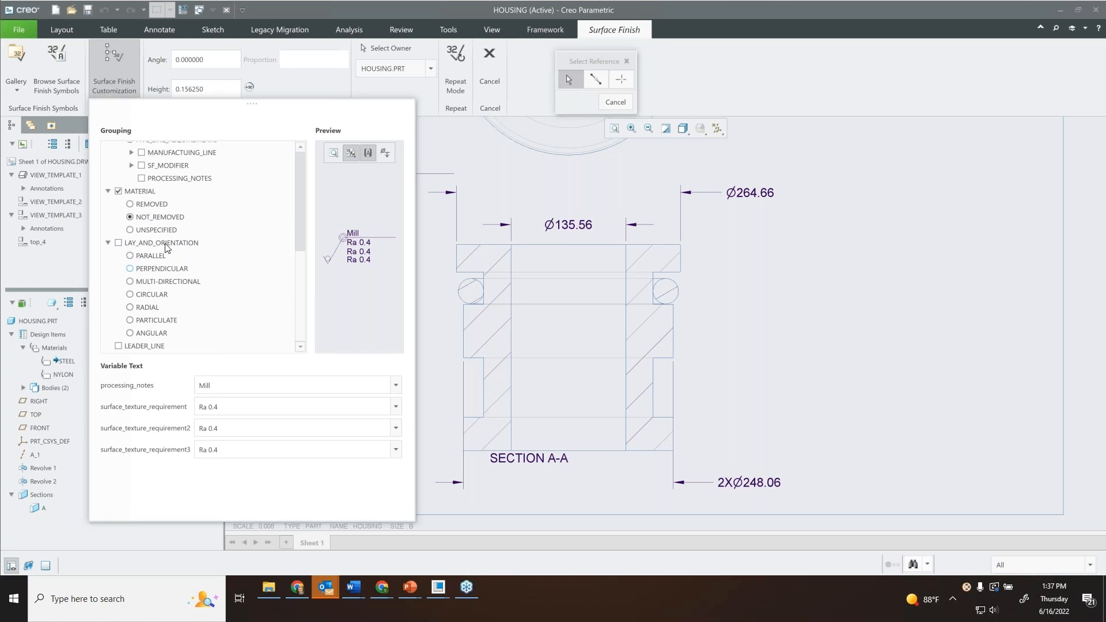
Enable LAY_AND_ORIENTATION with the PERPENDICULAR option for the surface finish symbol and try the LEADER_LINE option.
click(130, 257)
click(120, 348)
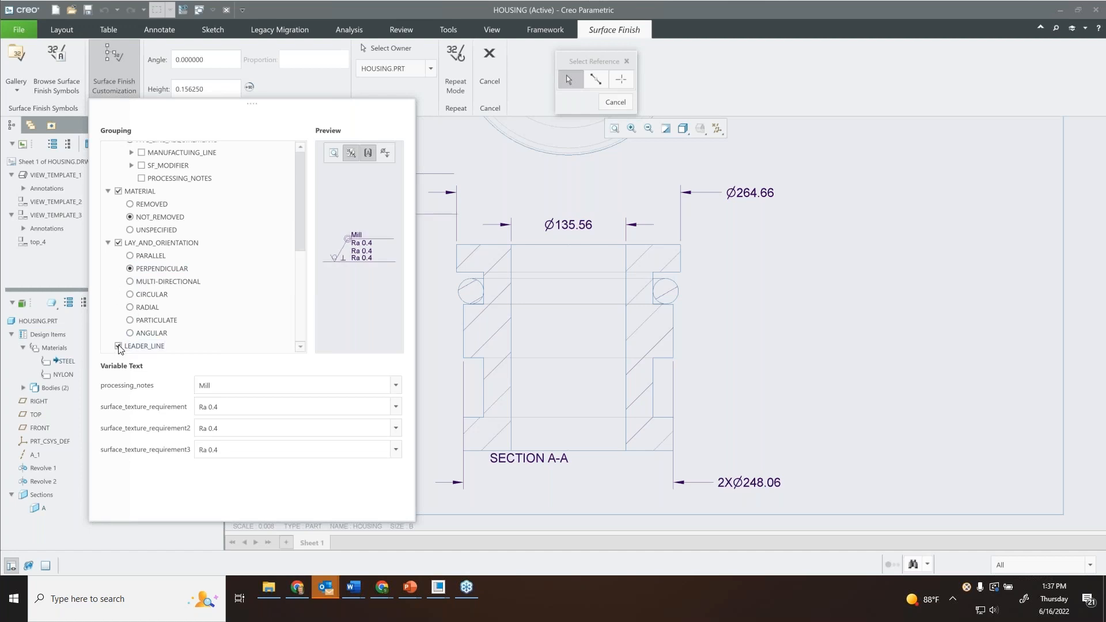
click(118, 346)
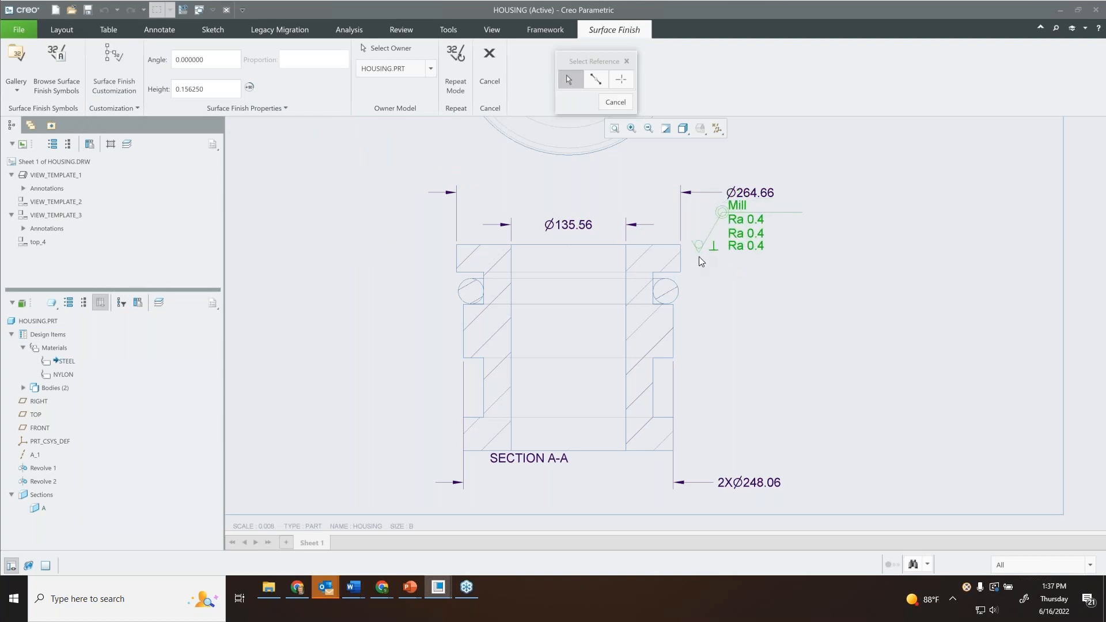
Review the symbol's placement options and the owner model choices, keeping HOUSING.PRT as the owner.
middle_drag(701, 254, 694, 267)
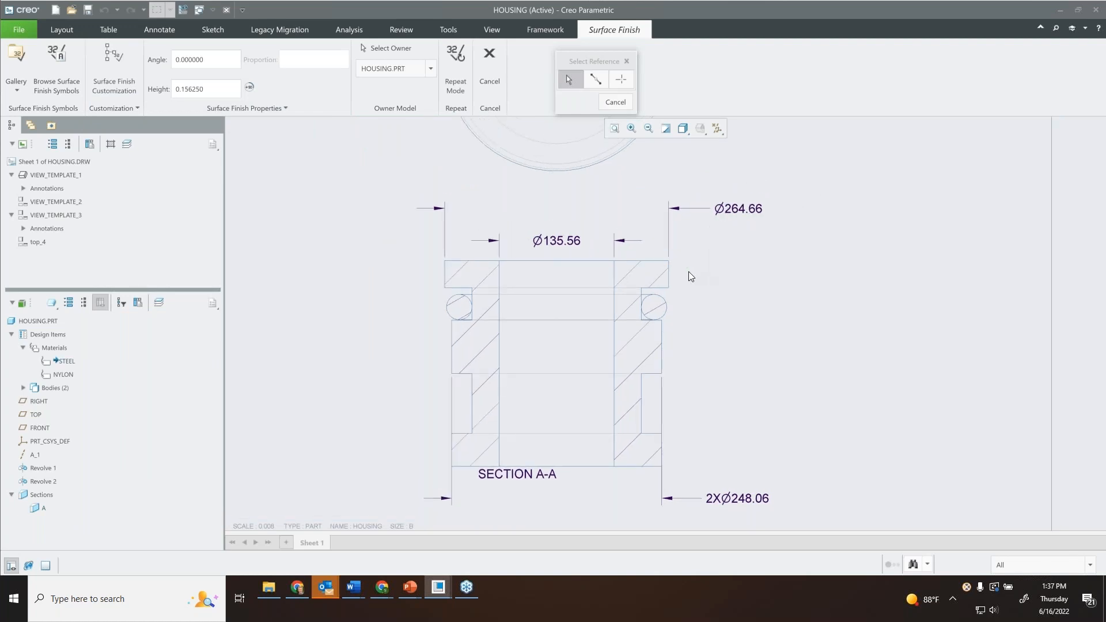
right_click(721, 275)
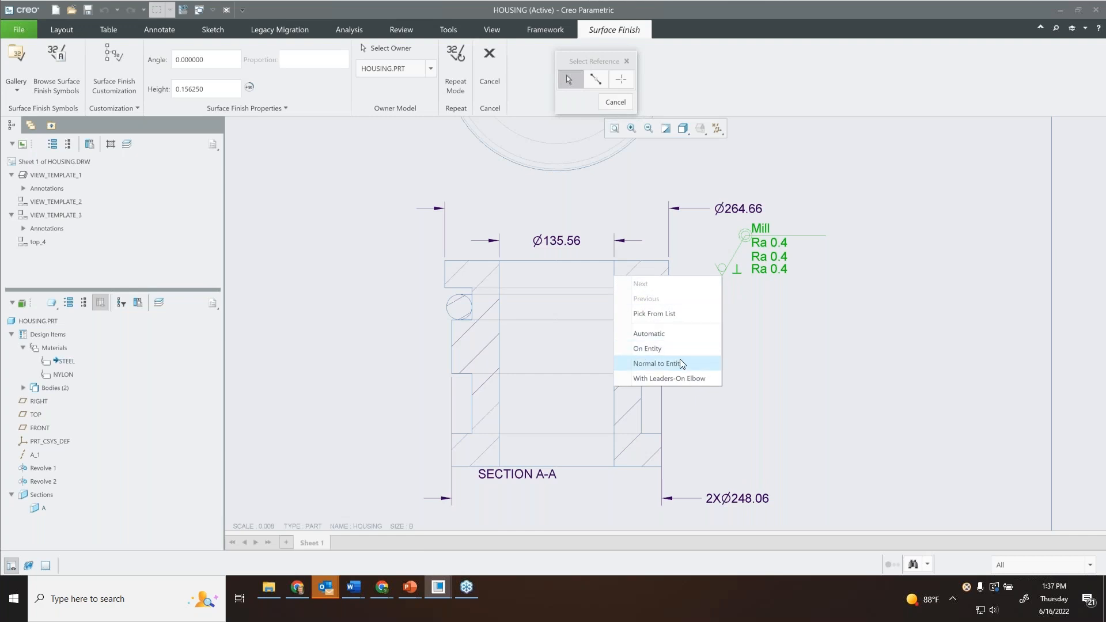
click(828, 289)
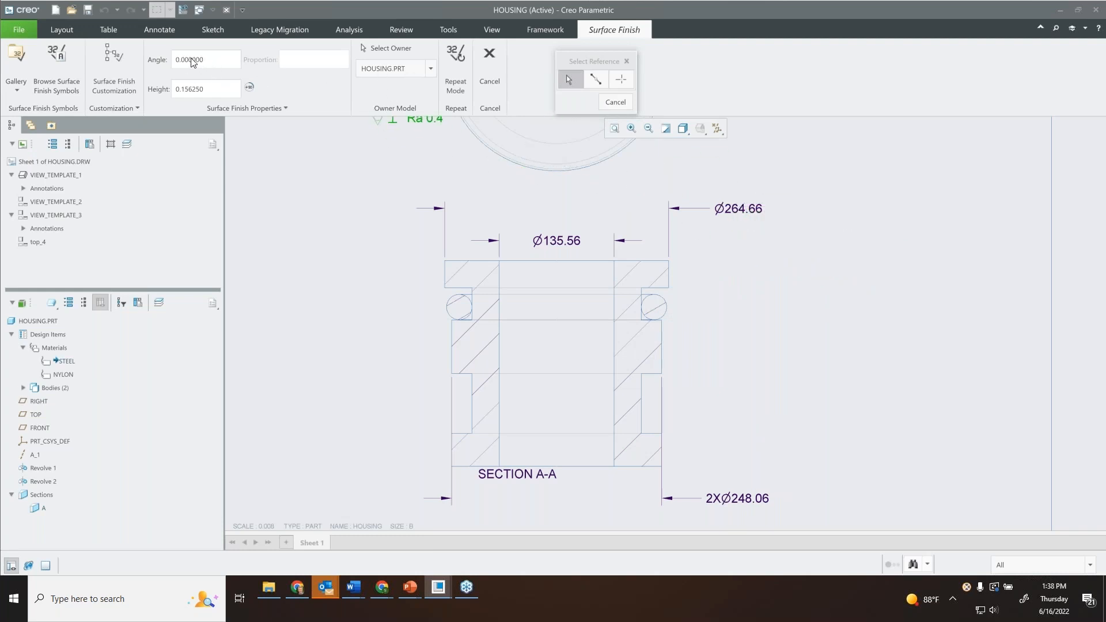
click(418, 72)
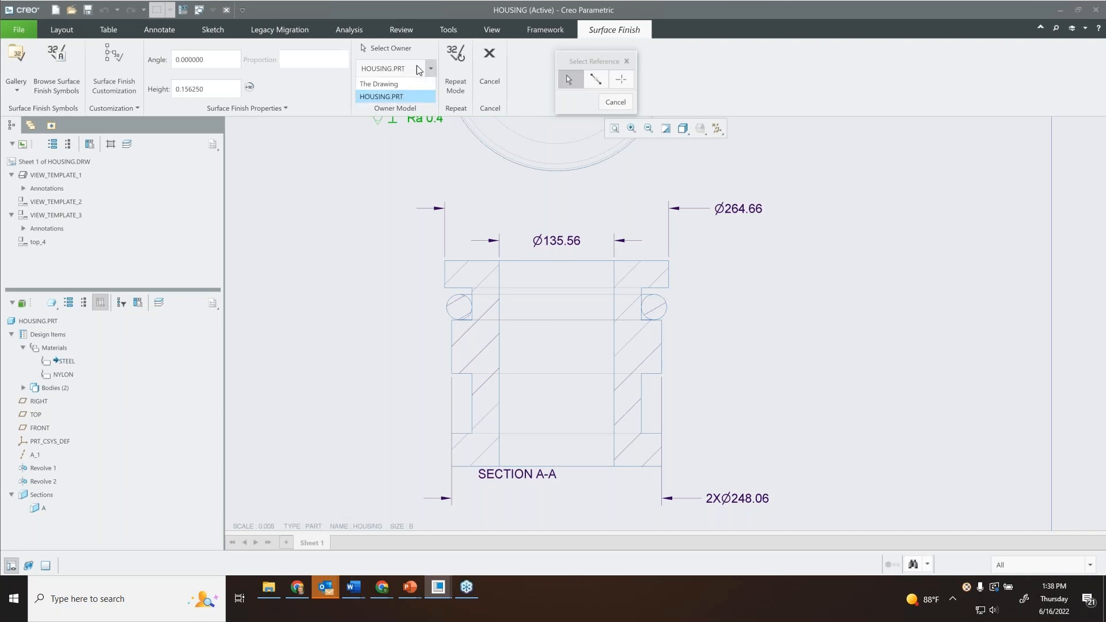
click(395, 96)
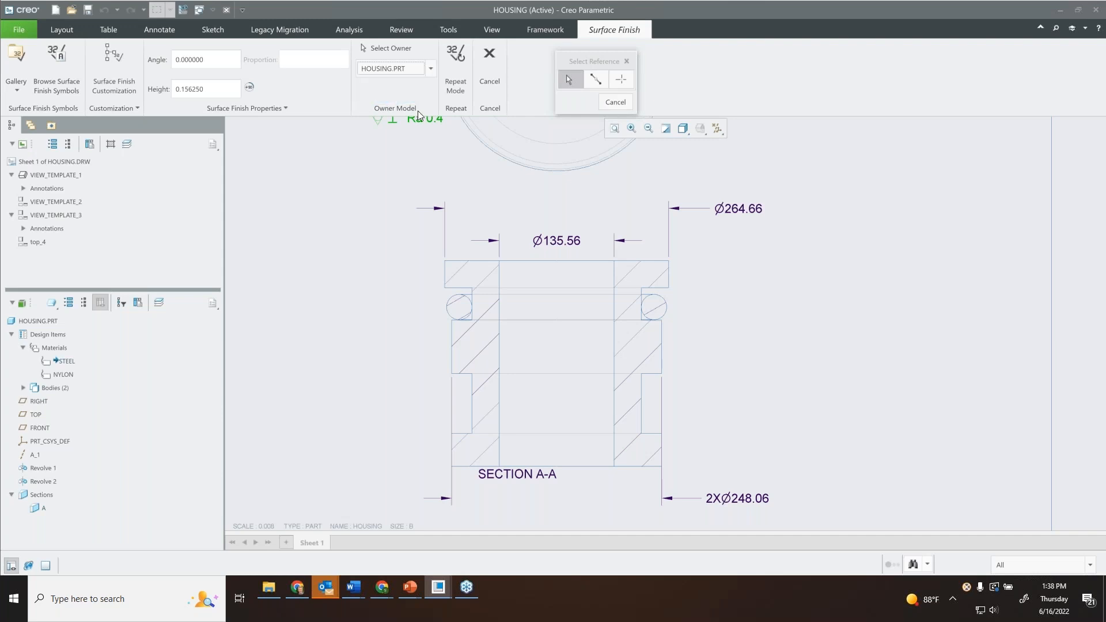
Place the surface finish symbol with the Normal to Entity option on the upper edge of section A-A.
right_click(647, 230)
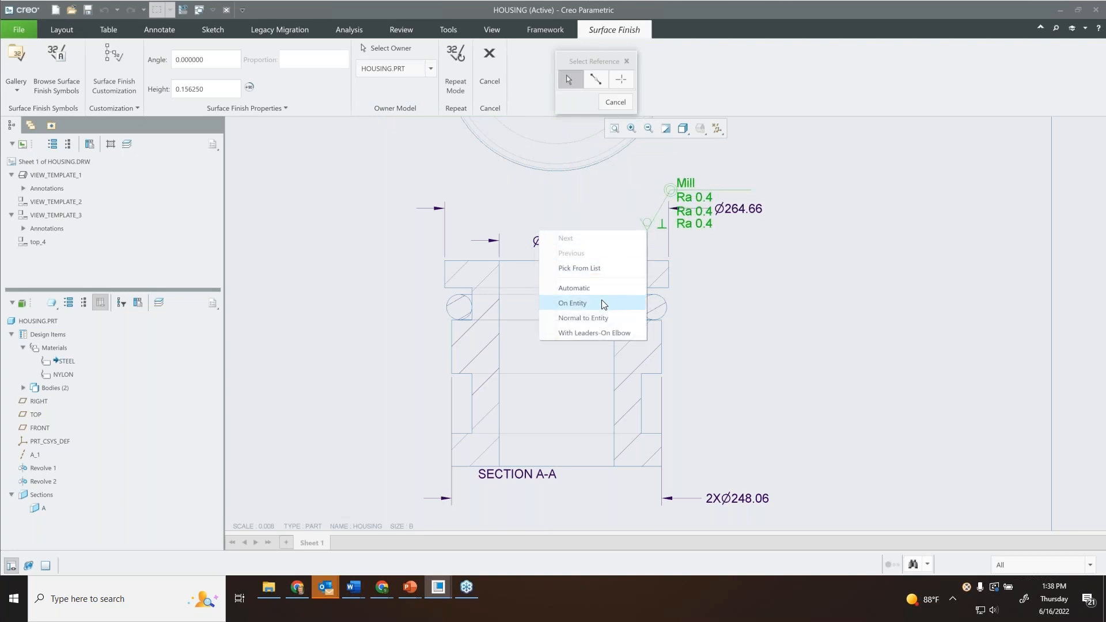
click(601, 316)
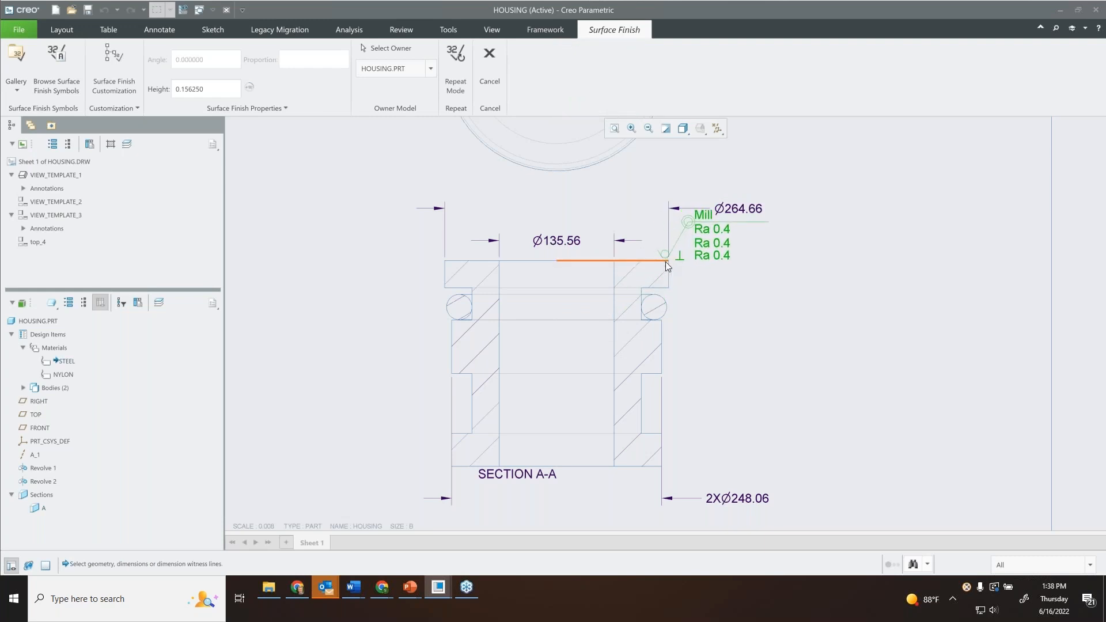
click(641, 258)
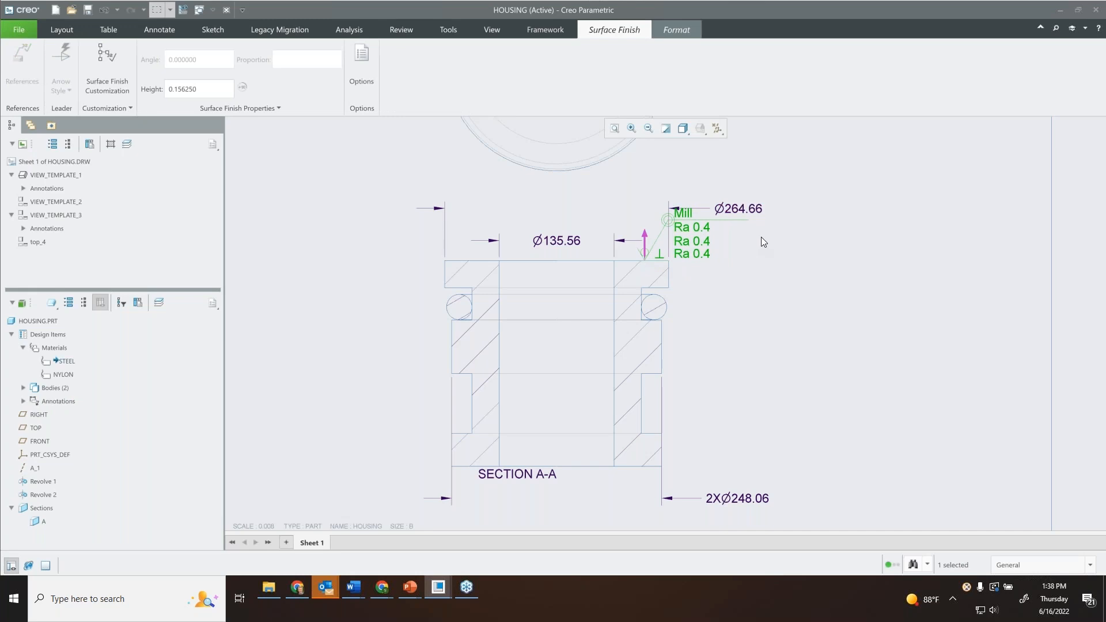
Review the text colour and formatting operations available for the placed surface finish symbol, leaving its formatting unchanged.
click(672, 30)
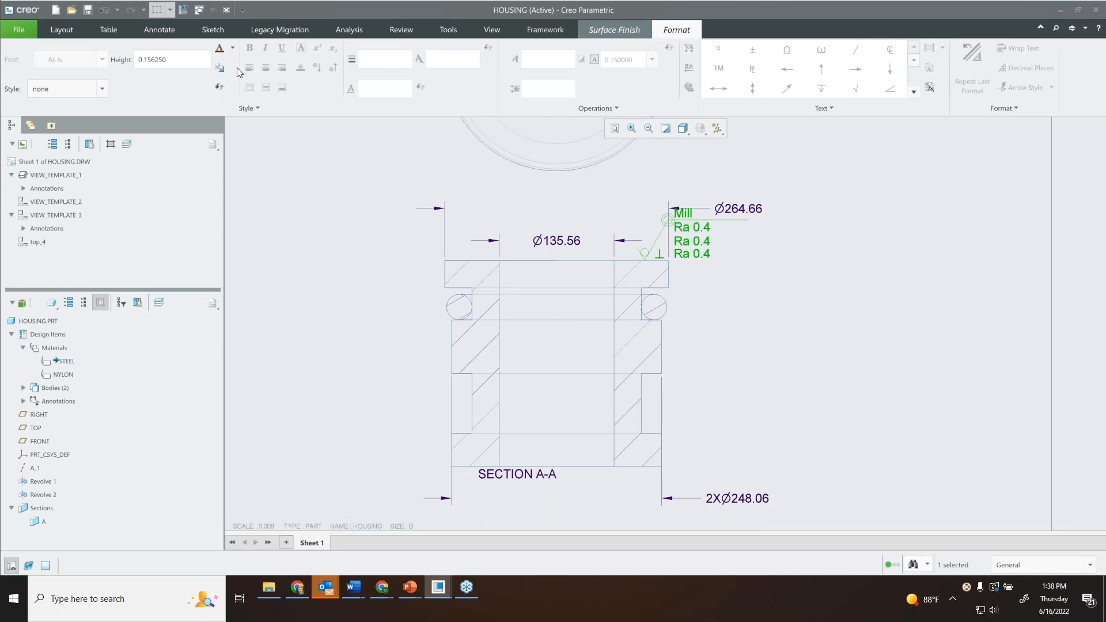
click(233, 49)
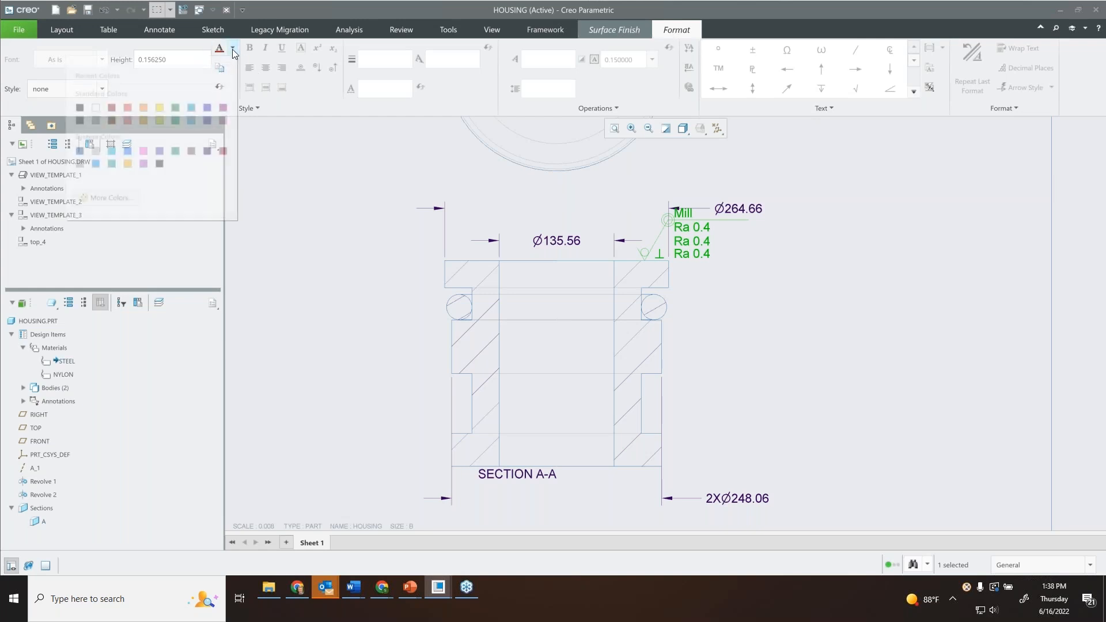
click(307, 133)
click(614, 108)
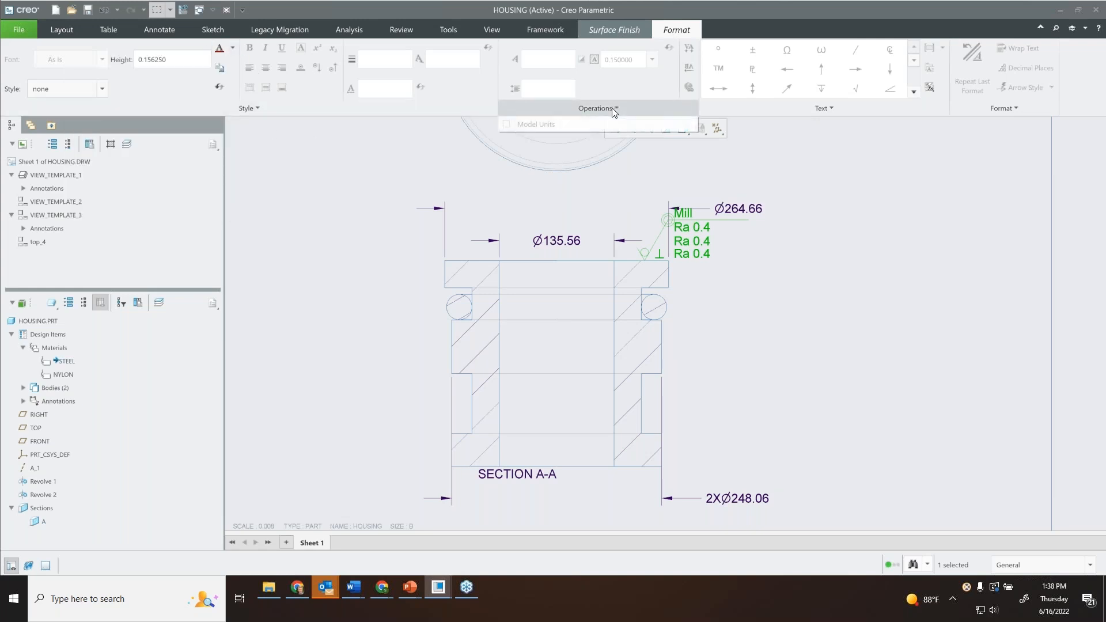
click(614, 108)
click(625, 30)
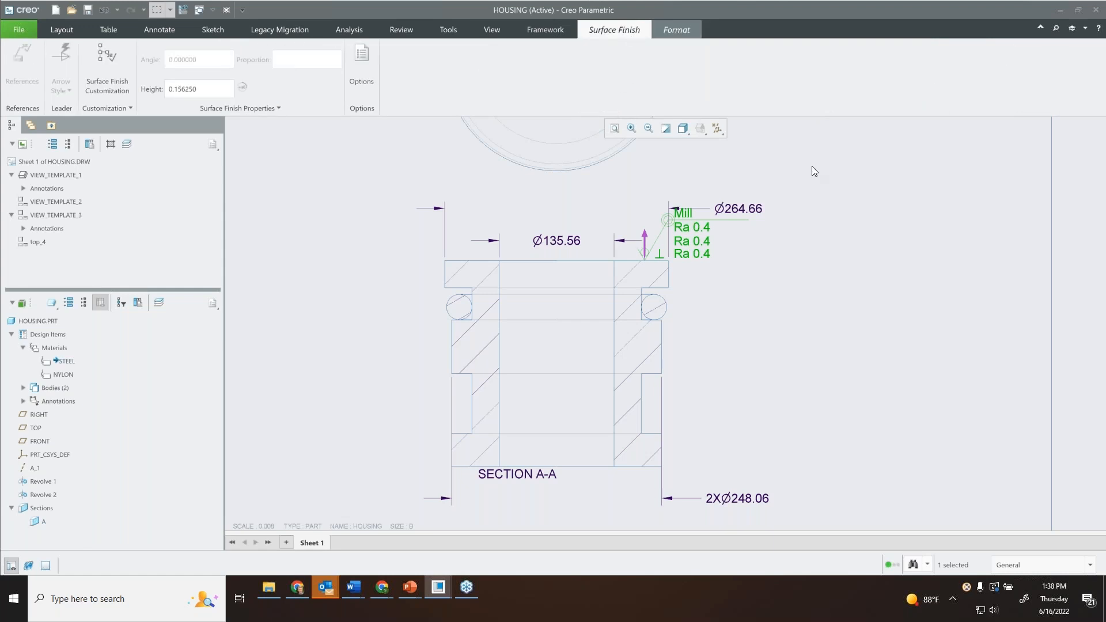
click(816, 193)
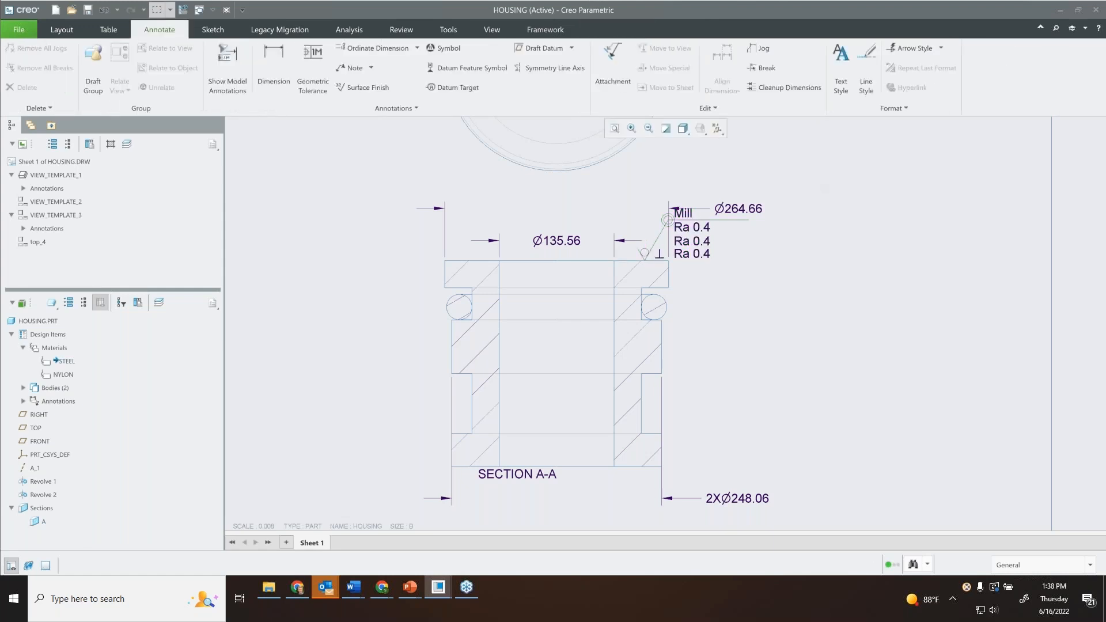
Move the 264.66 diameter dimension higher above section A-A, clear of the surface finish symbol.
click(737, 210)
drag(737, 210, 738, 176)
click(819, 238)
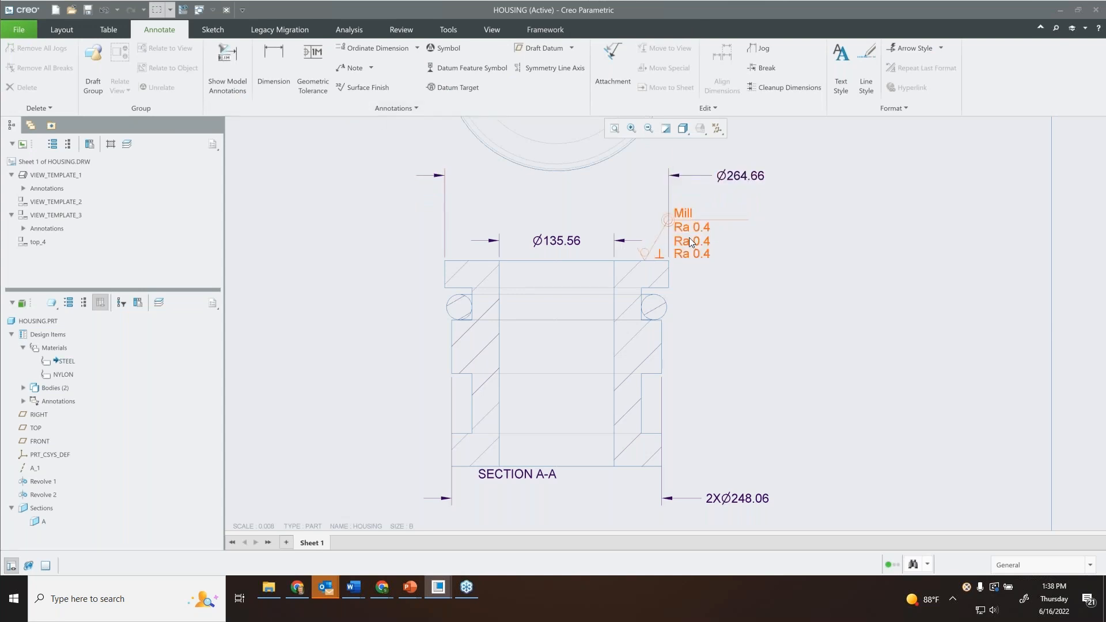
Switch to HOUSING.PRT and examine the surface finish annotation sf5 on the 3D model.
middle_drag(555, 217, 608, 206)
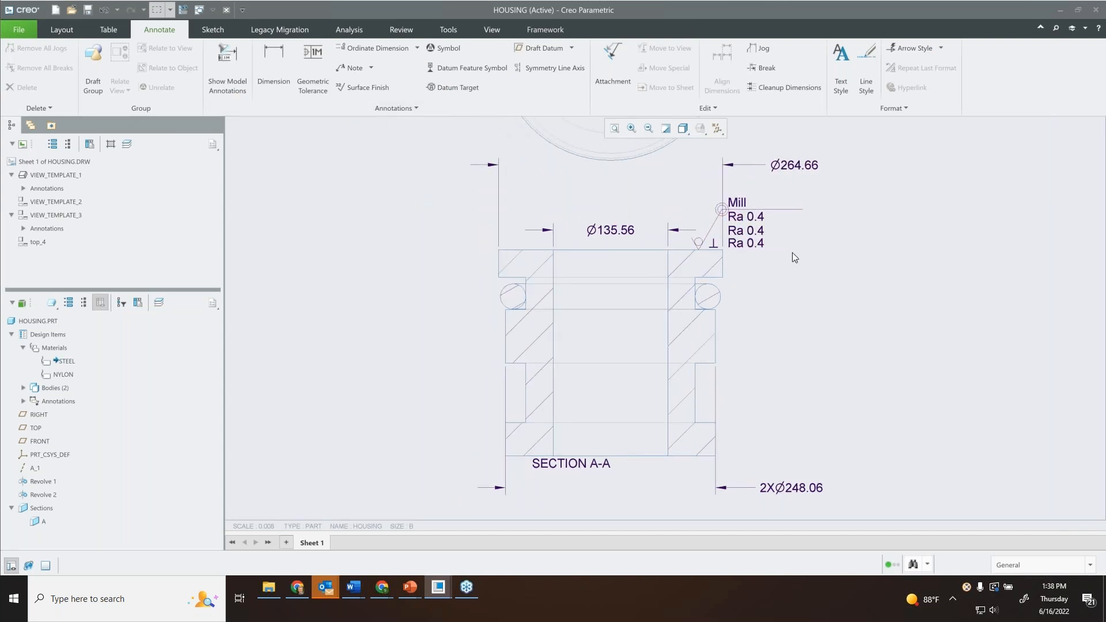
scroll(807, 261, down, 1)
scroll(799, 229, down, 1)
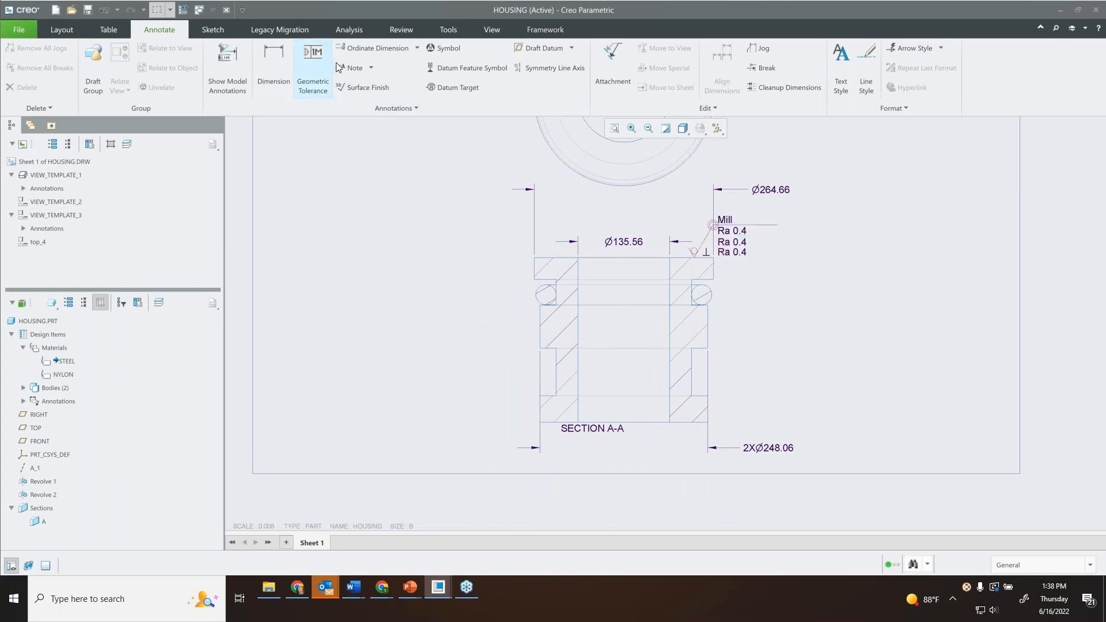
click(211, 10)
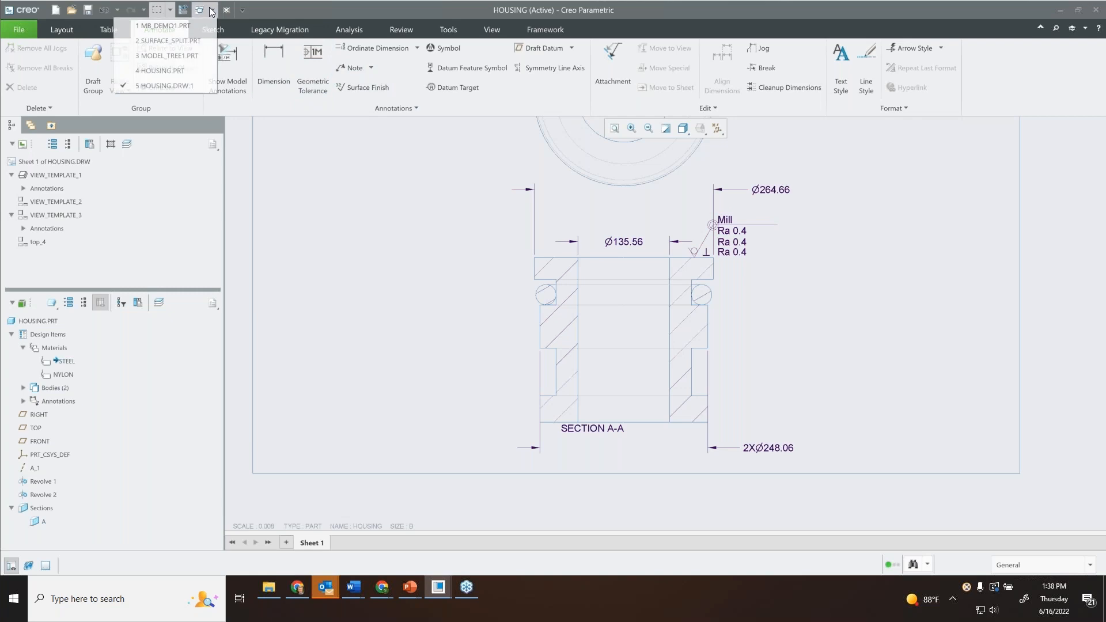
click(186, 69)
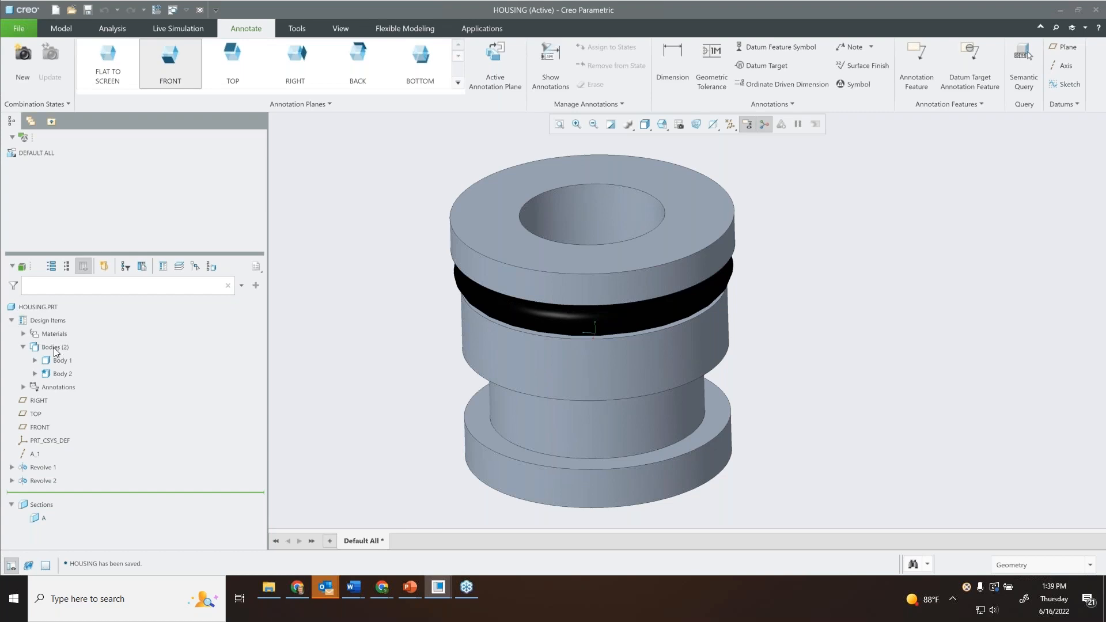
click(23, 387)
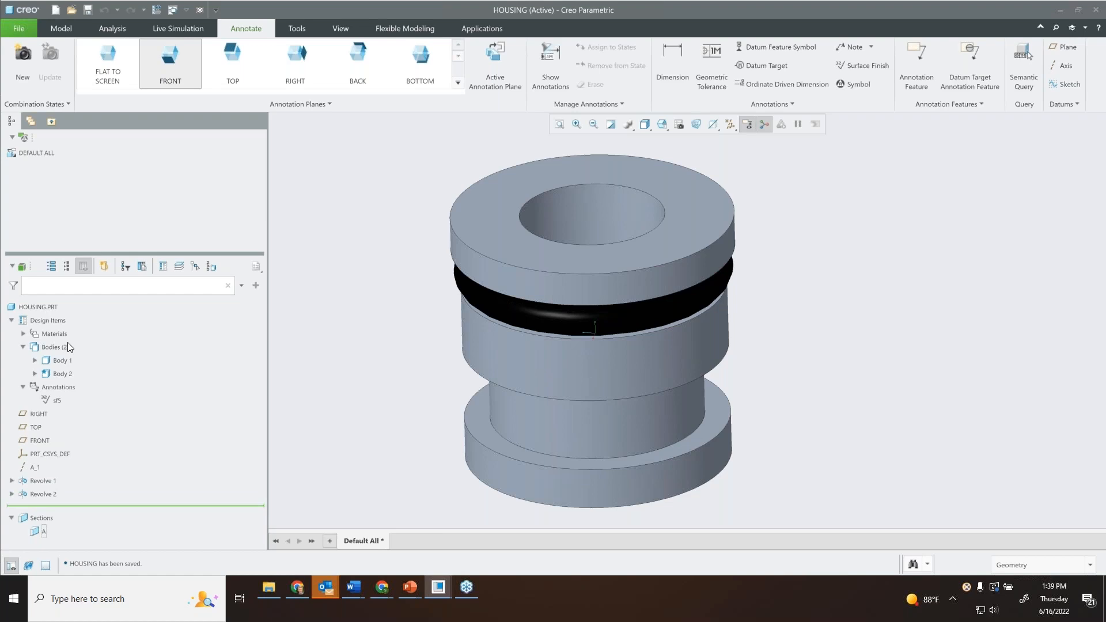
double_click(57, 400)
mouse_move(696, 191)
middle_down()
mouse_move(712, 178)
mouse_move(688, 184)
middle_up()
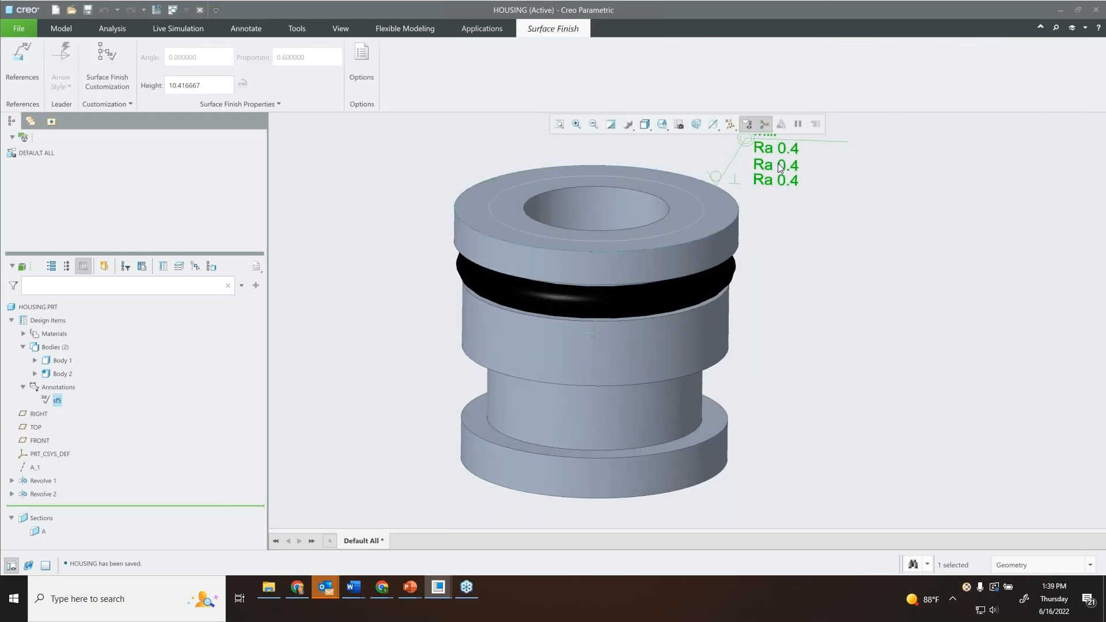
middle_click(802, 237)
mouse_move(694, 164)
middle_down()
mouse_move(682, 153)
mouse_move(687, 200)
middle_up()
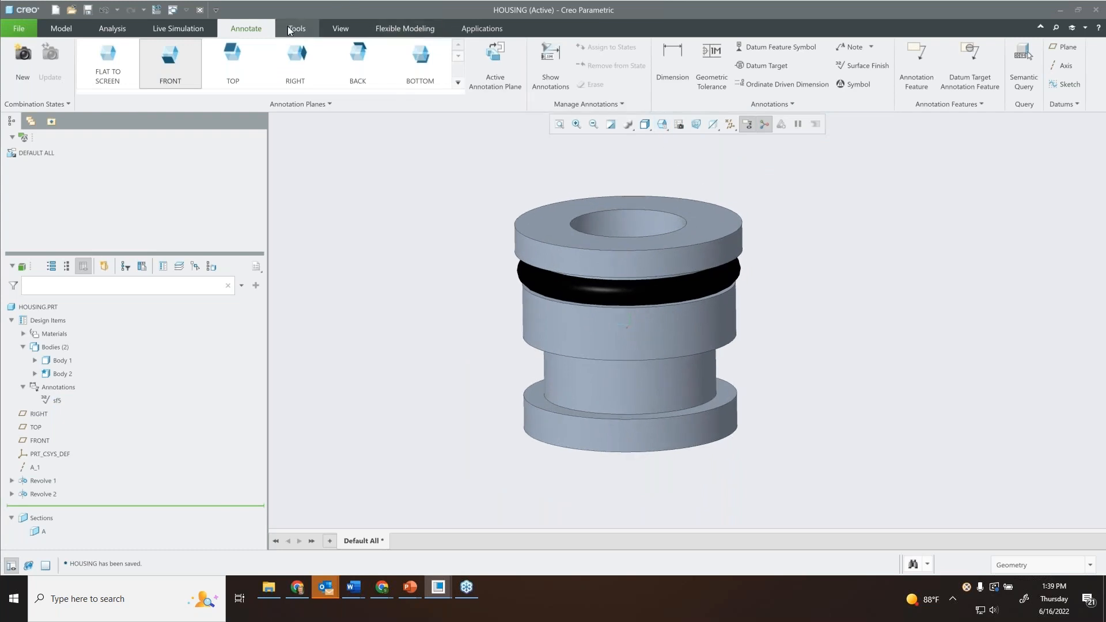
Return to the HOUSING drawing and delete the surface finish symbol from section A-A.
click(185, 10)
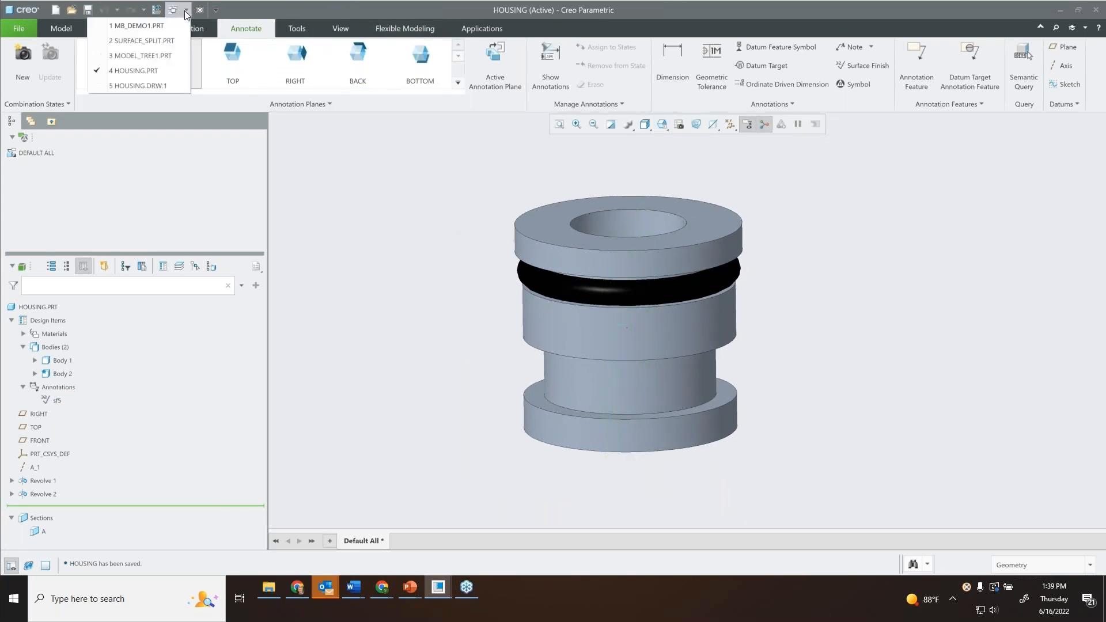
click(146, 85)
click(728, 228)
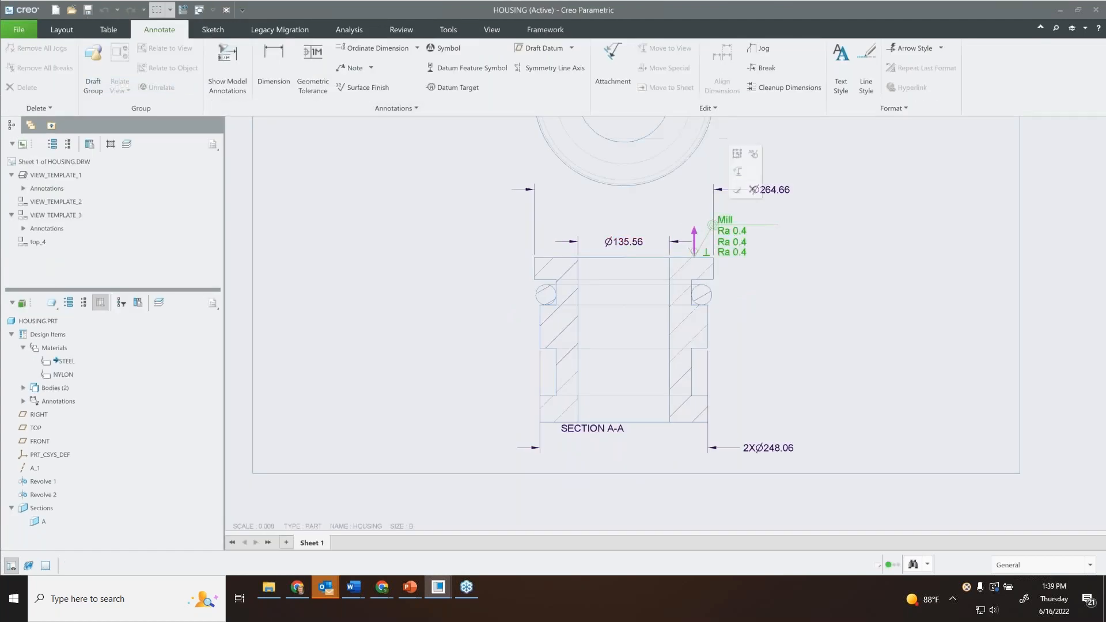
key(Delete)
Edit the hatching of section A-A and apply the Electric pattern from the hatch gallery.
scroll(779, 278, down, 3)
scroll(778, 276, up, 2)
middle_drag(777, 275, 778, 247)
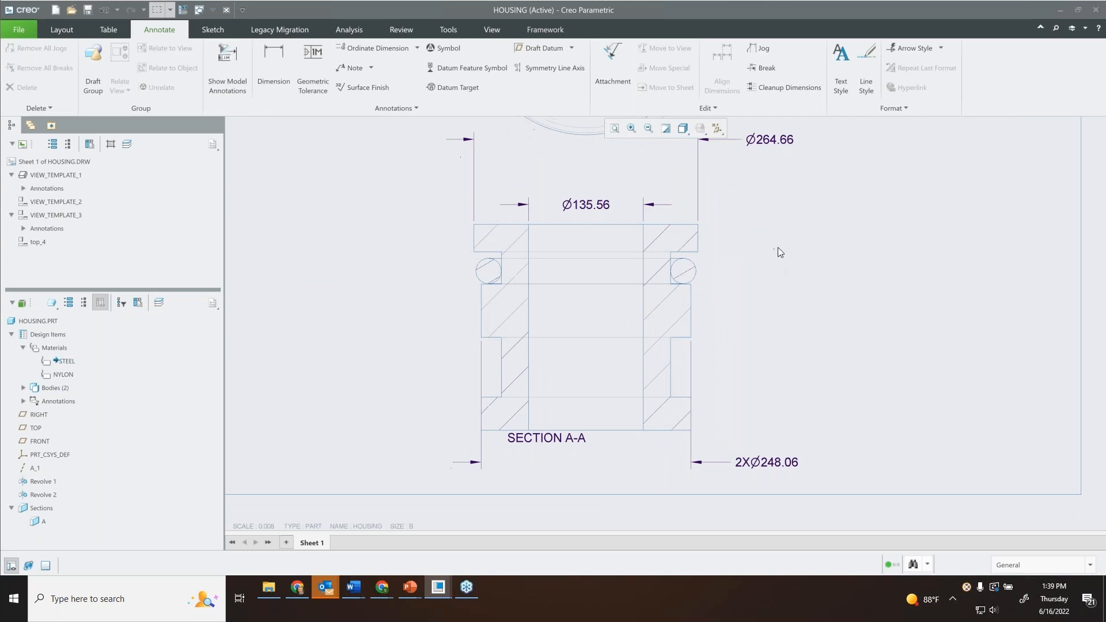
click(62, 29)
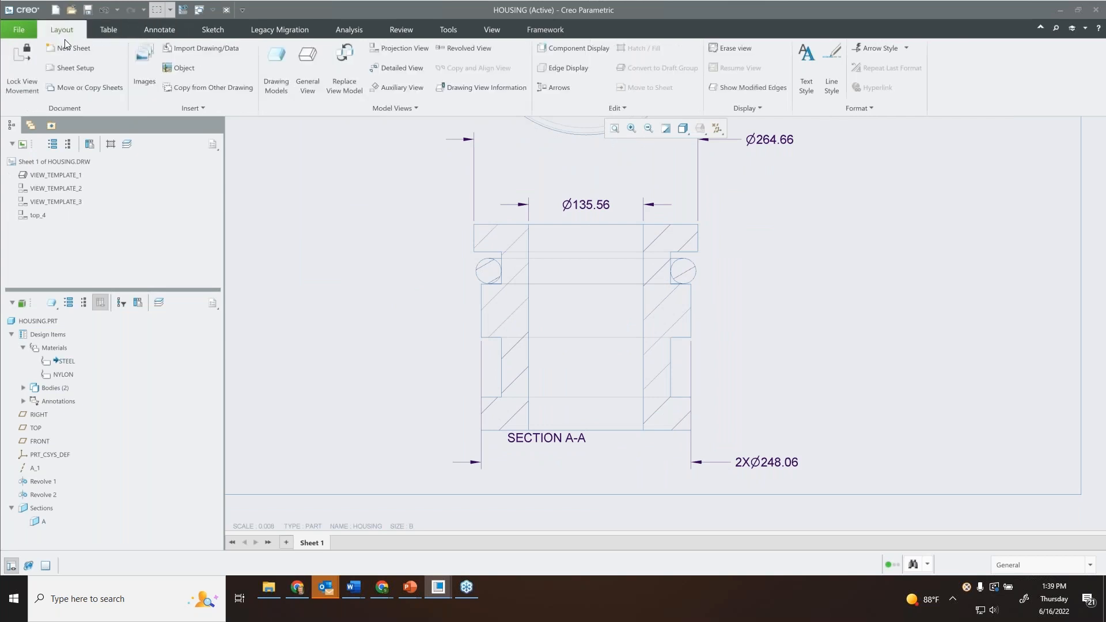
click(496, 240)
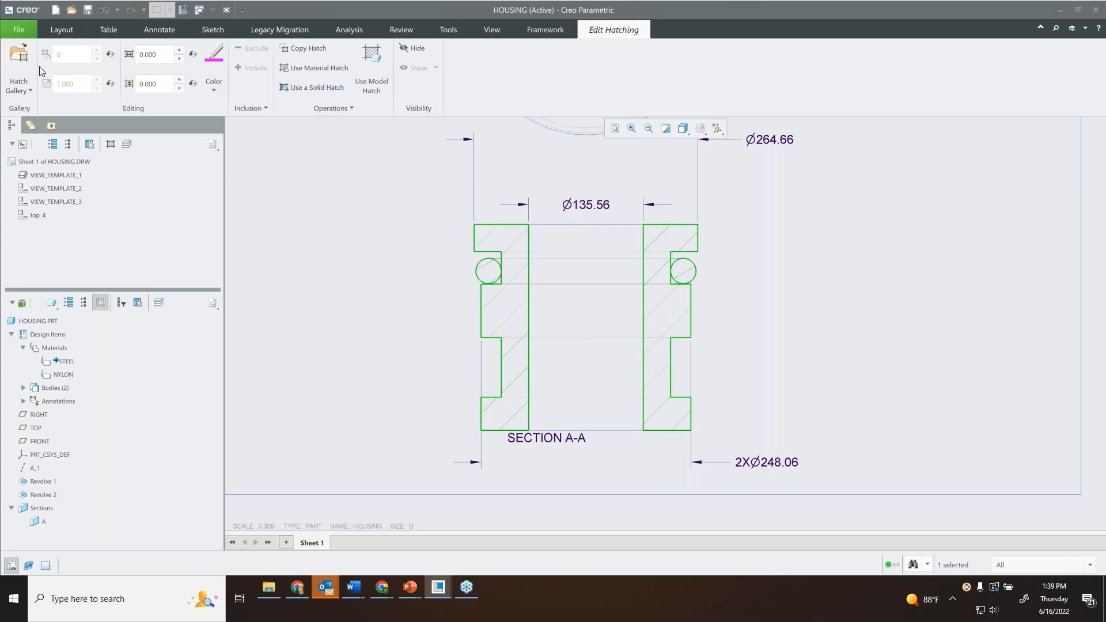
click(18, 65)
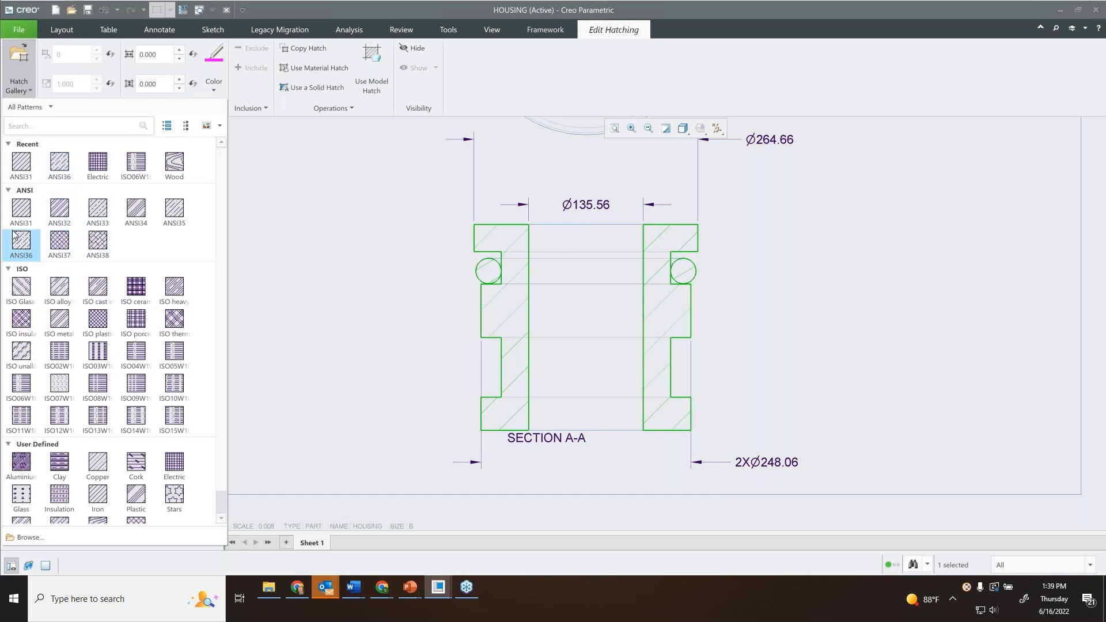
scroll(95, 253, down, 1)
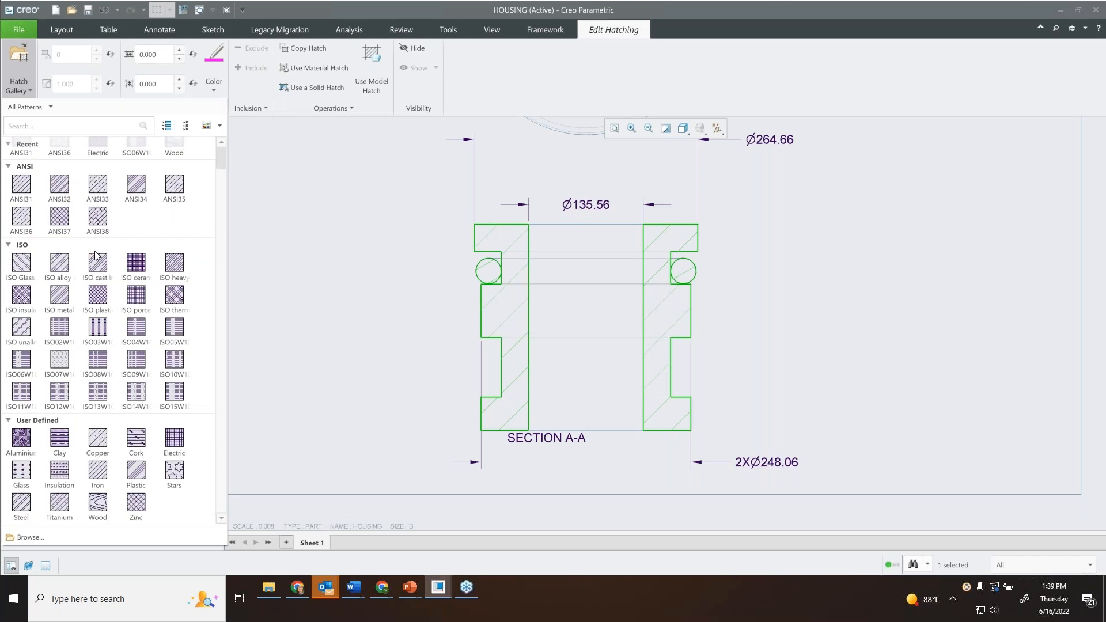
scroll(94, 255, up, 1)
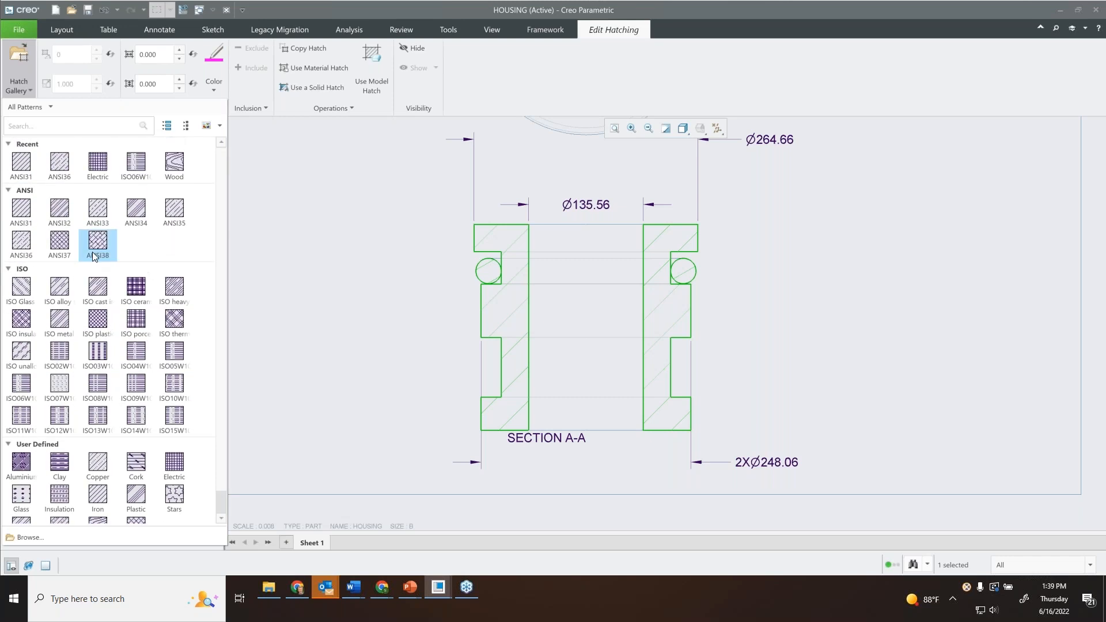
click(103, 165)
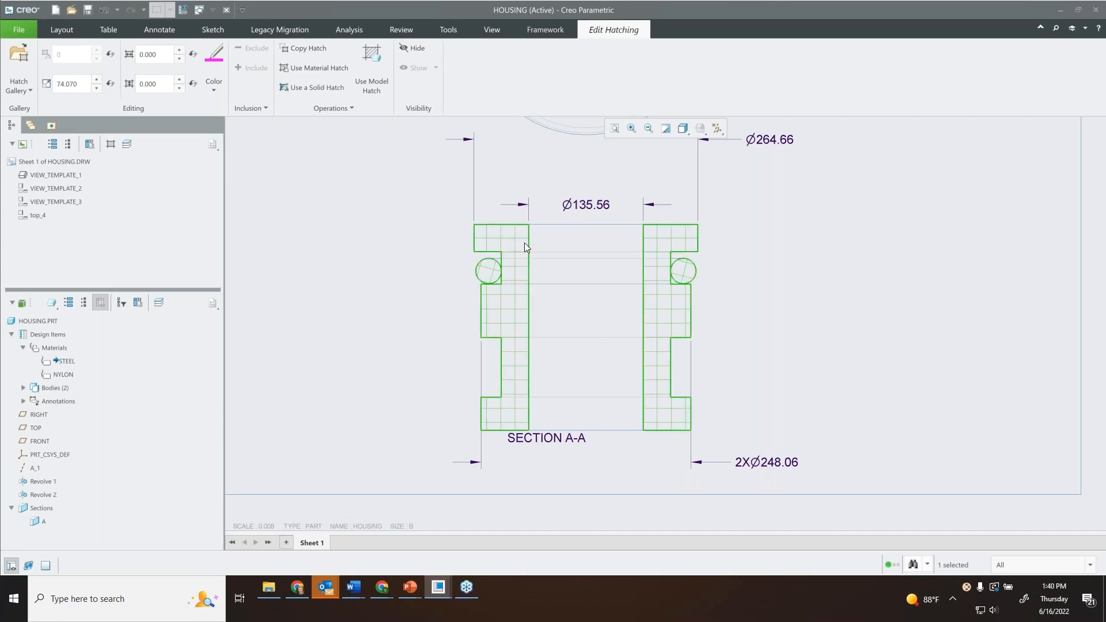
Apply the Aluminium pattern from the hatch gallery to section A-A and look through the available hatch colors.
click(22, 74)
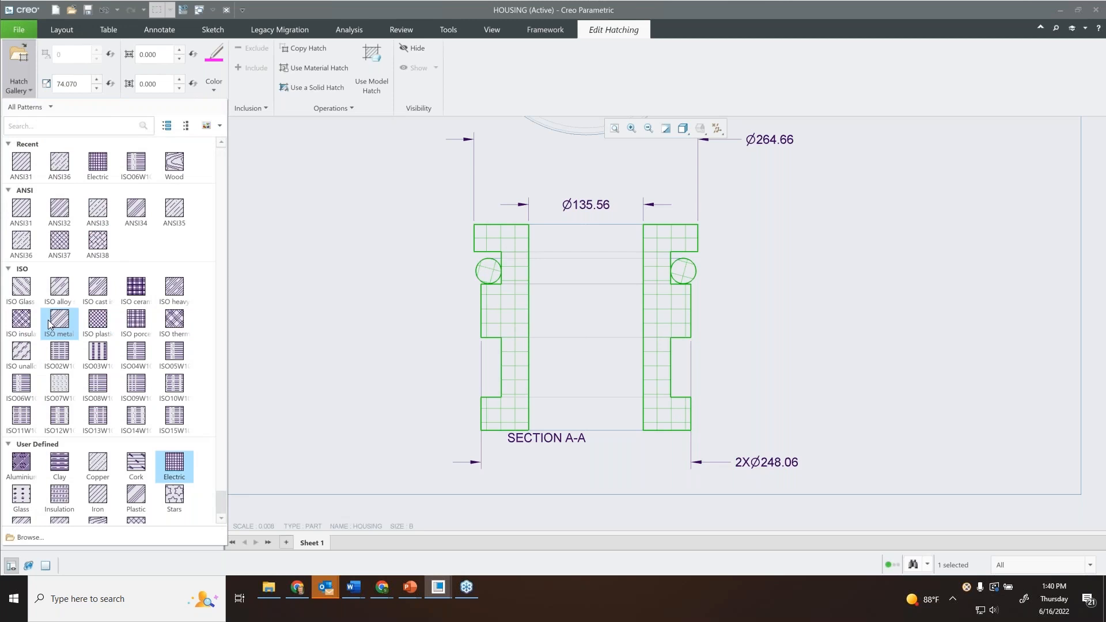
click(22, 464)
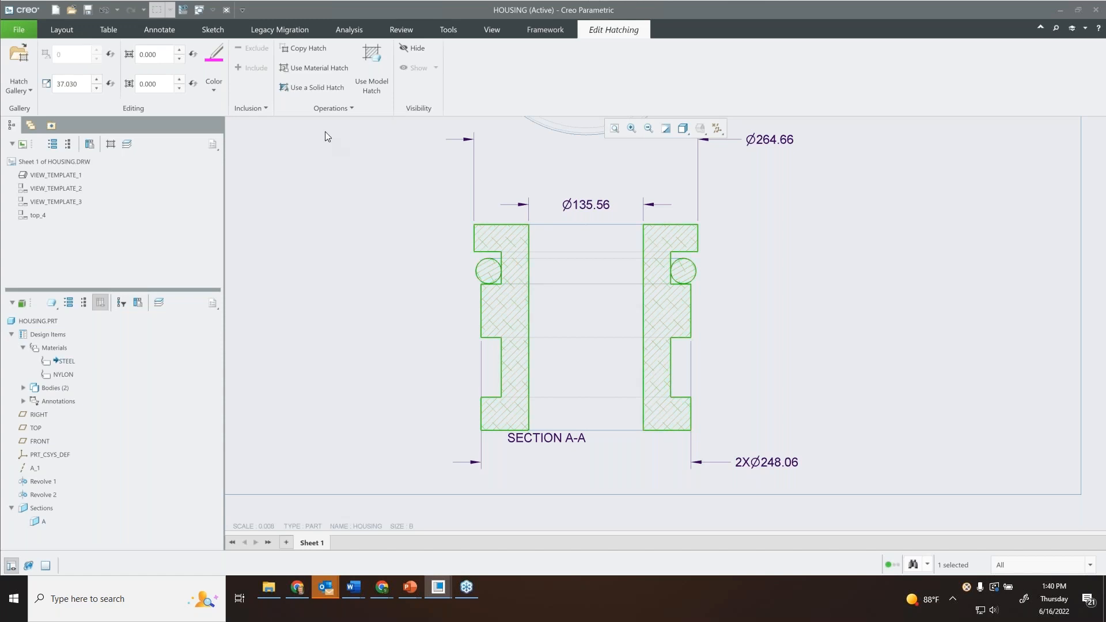
click(216, 85)
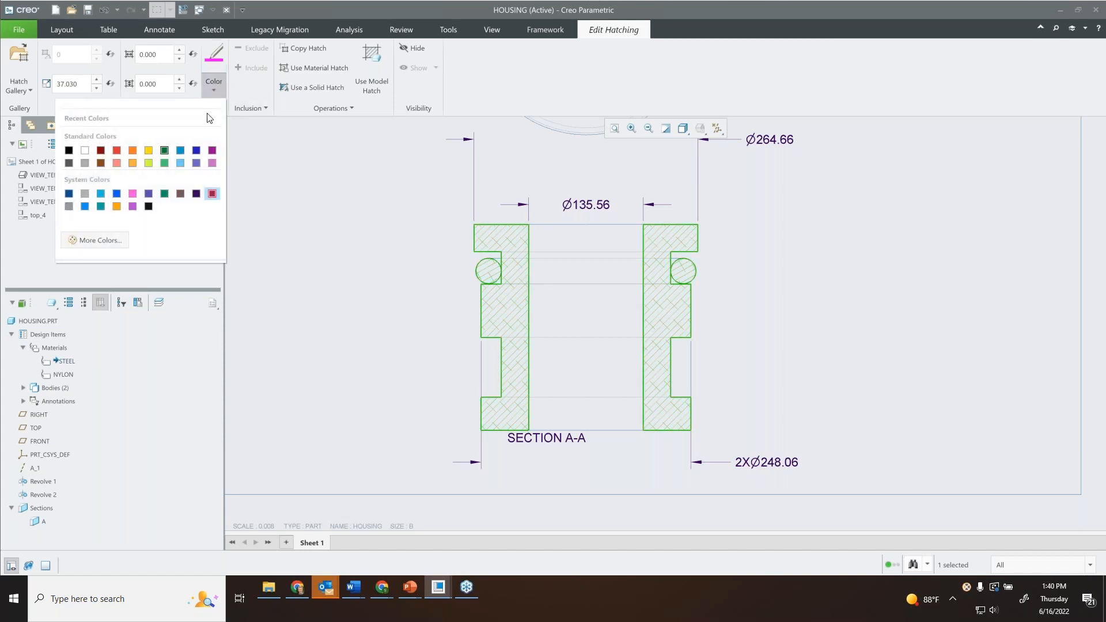
click(219, 88)
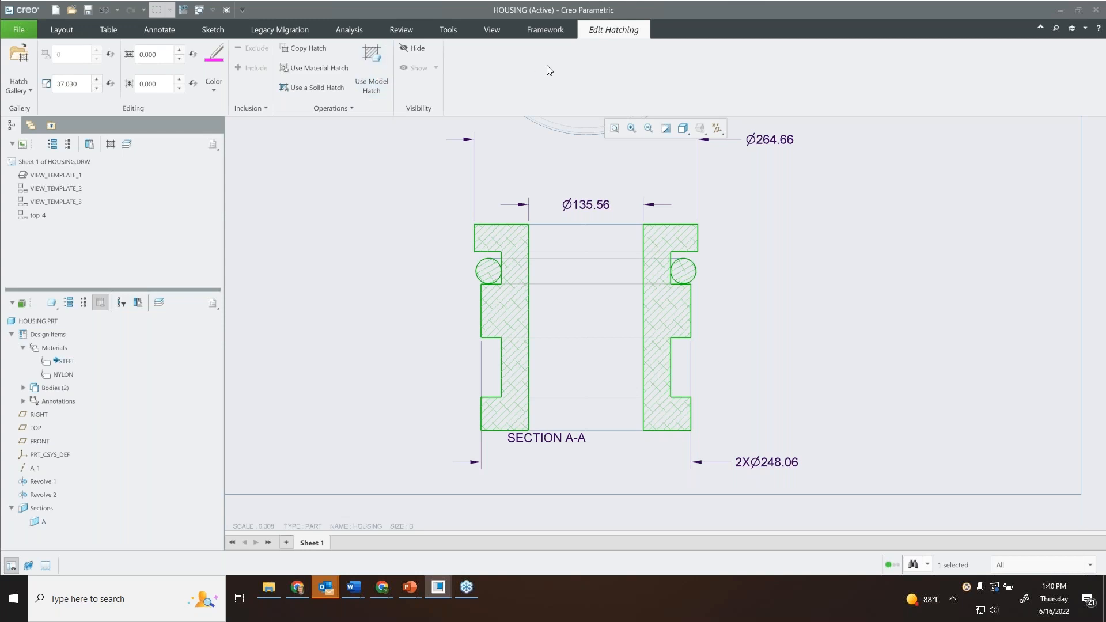
Show the hatching tree for section A, expand HOUSING.PRT down to its hatched bodies and highlight Body 2.
click(111, 144)
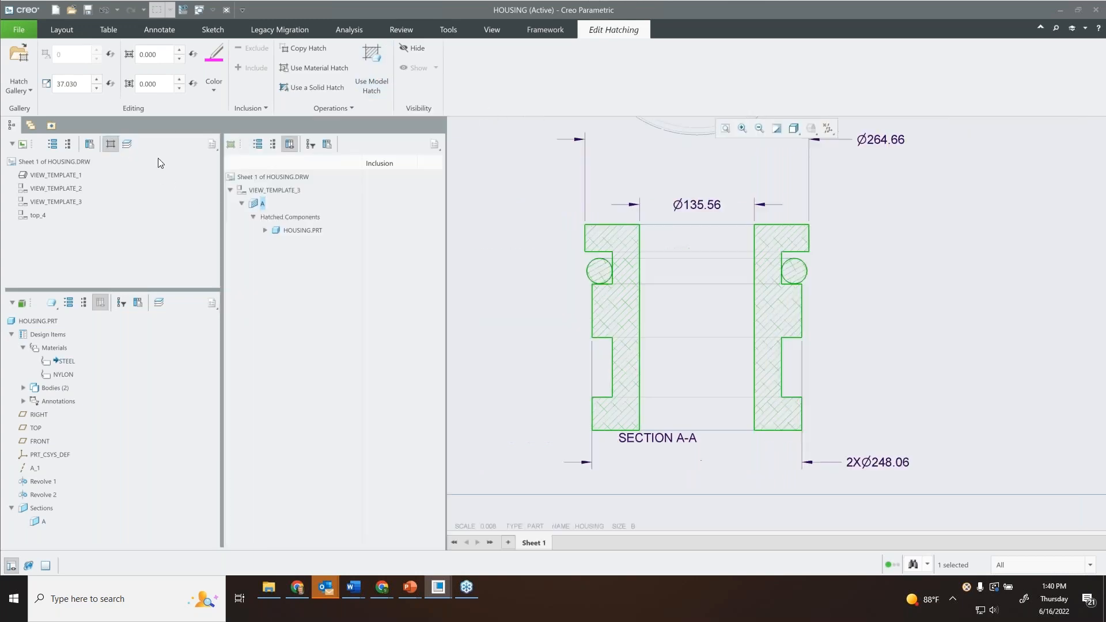
click(265, 230)
click(277, 243)
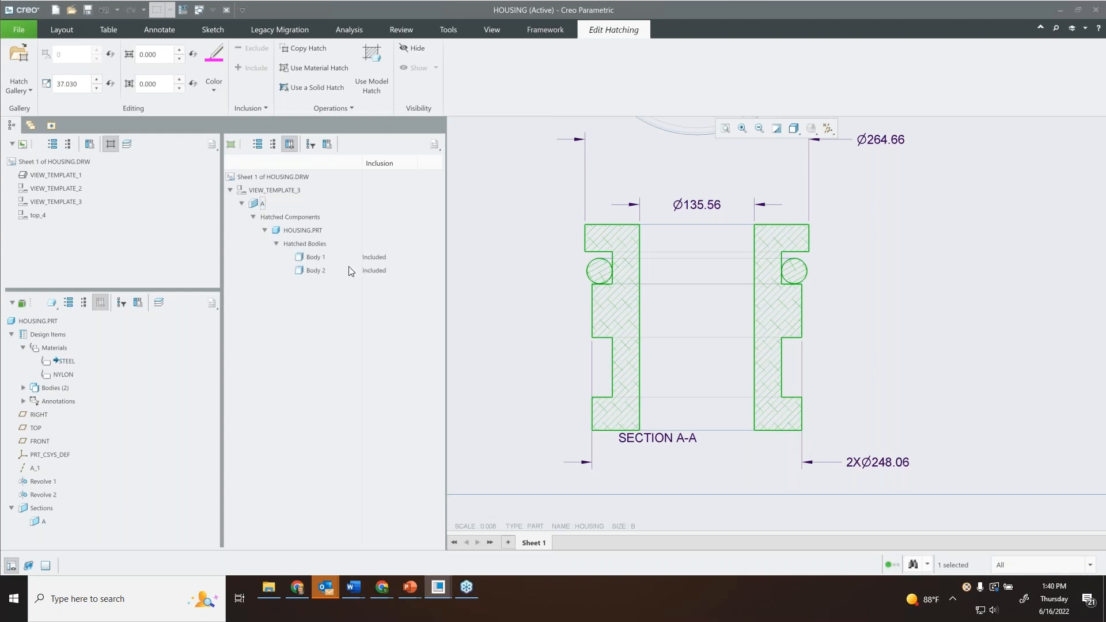
click(314, 271)
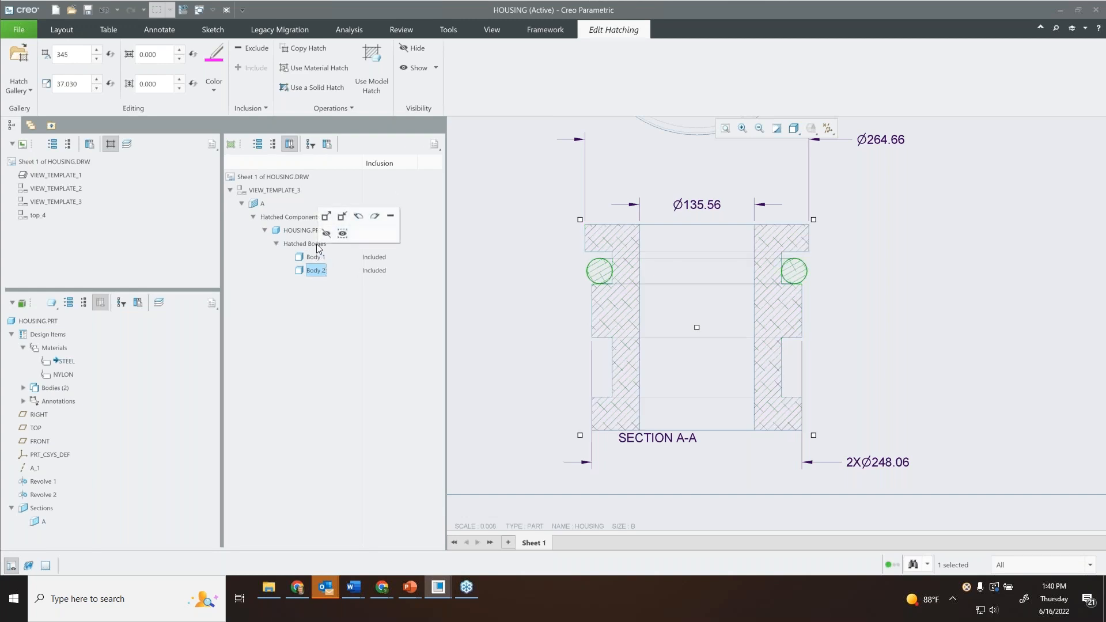
Try excluding Body 1 from the section hatching and set its inclusion back to Included.
click(328, 258)
click(380, 258)
click(410, 257)
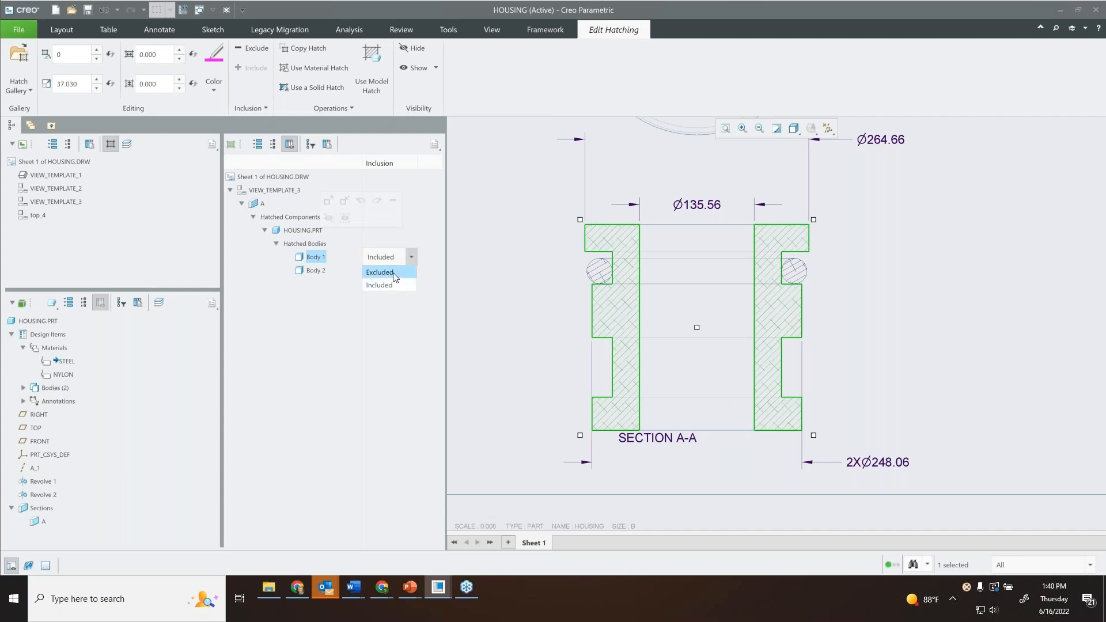
click(397, 274)
click(411, 258)
click(395, 287)
Apply a solid hatch to Body 2 in section A-A and finish the hatch editing.
click(316, 270)
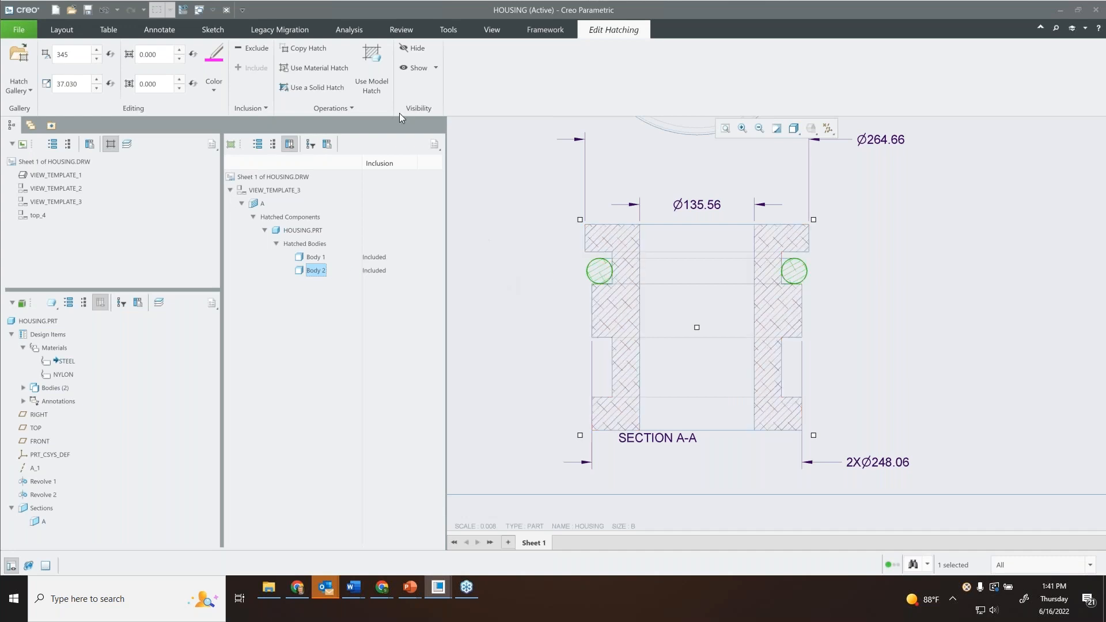
click(319, 89)
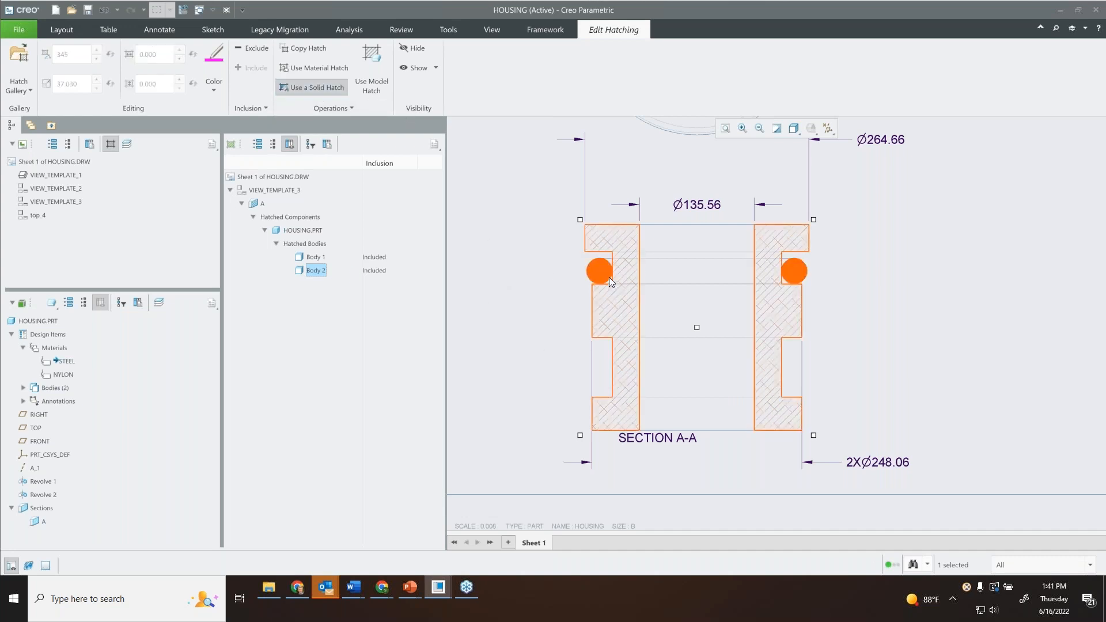
click(503, 235)
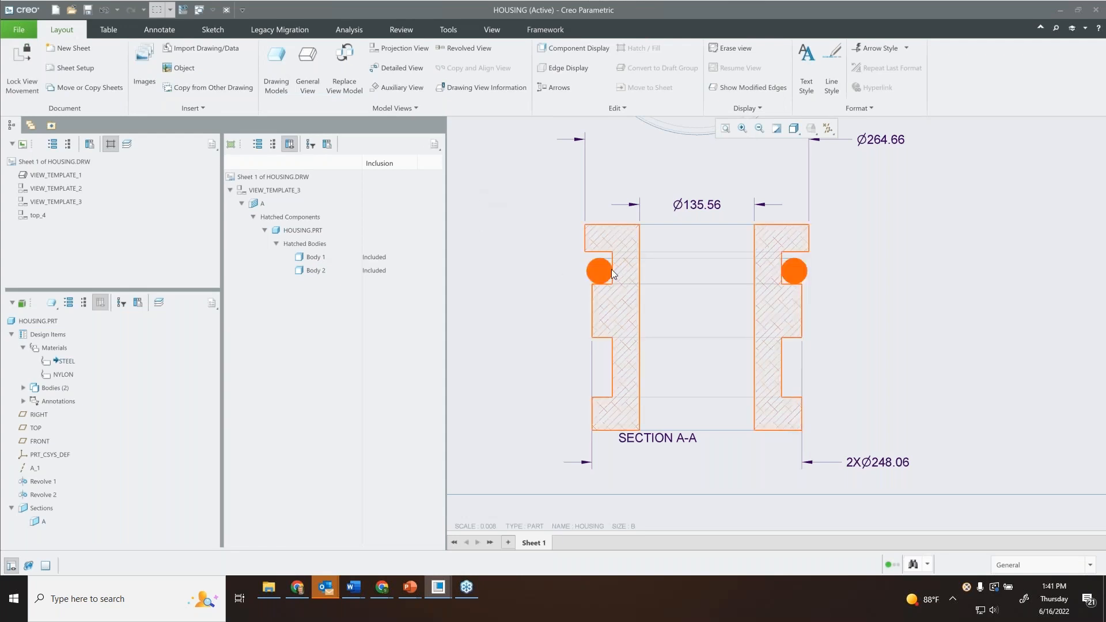
Reopen the hatching of section A-A, highlight Body 1's hatch to check it, and close the hatch editing.
double_click(609, 240)
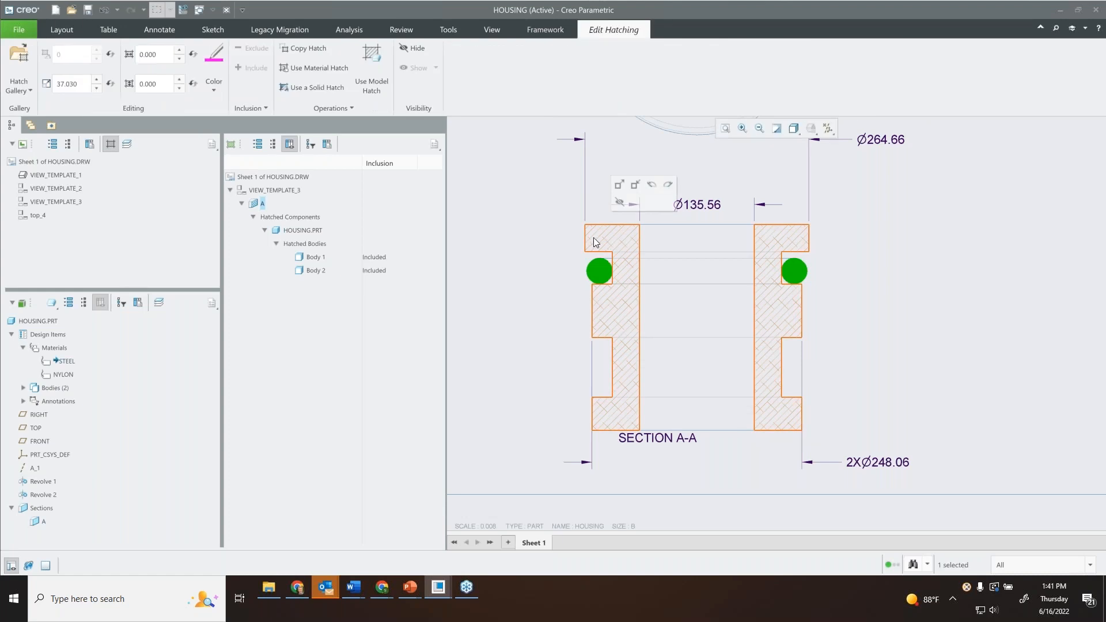
click(582, 235)
click(607, 236)
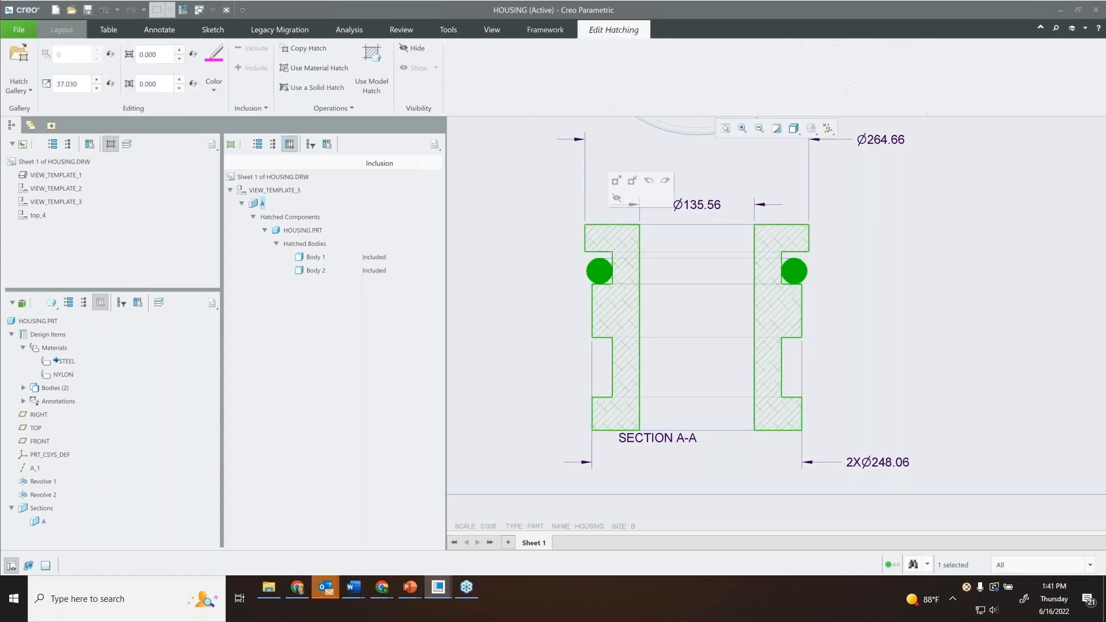
click(606, 237)
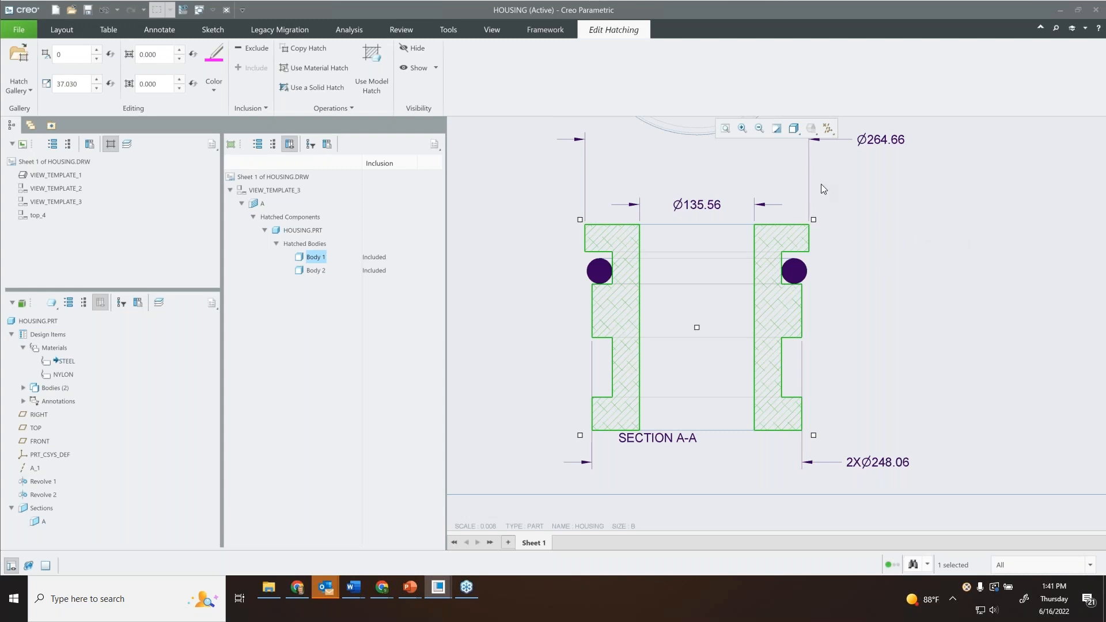
click(935, 214)
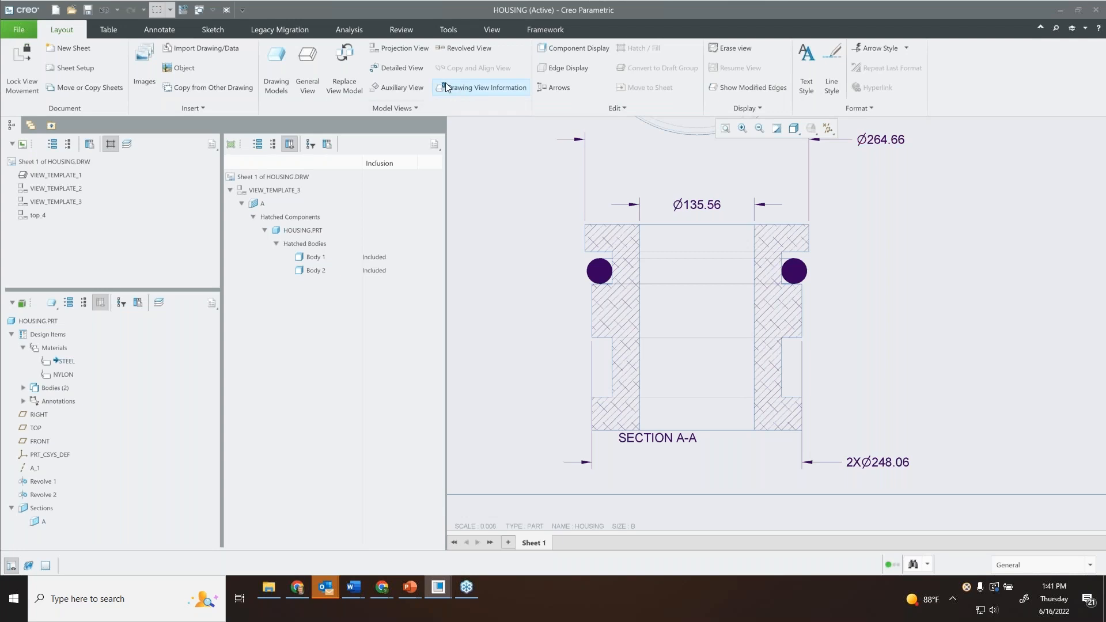
Switch to the What's New - Creo 9.0 presentation in PowerPoint, start the slide show from the Demonstration slide and advance to the closing slide.
click(410, 587)
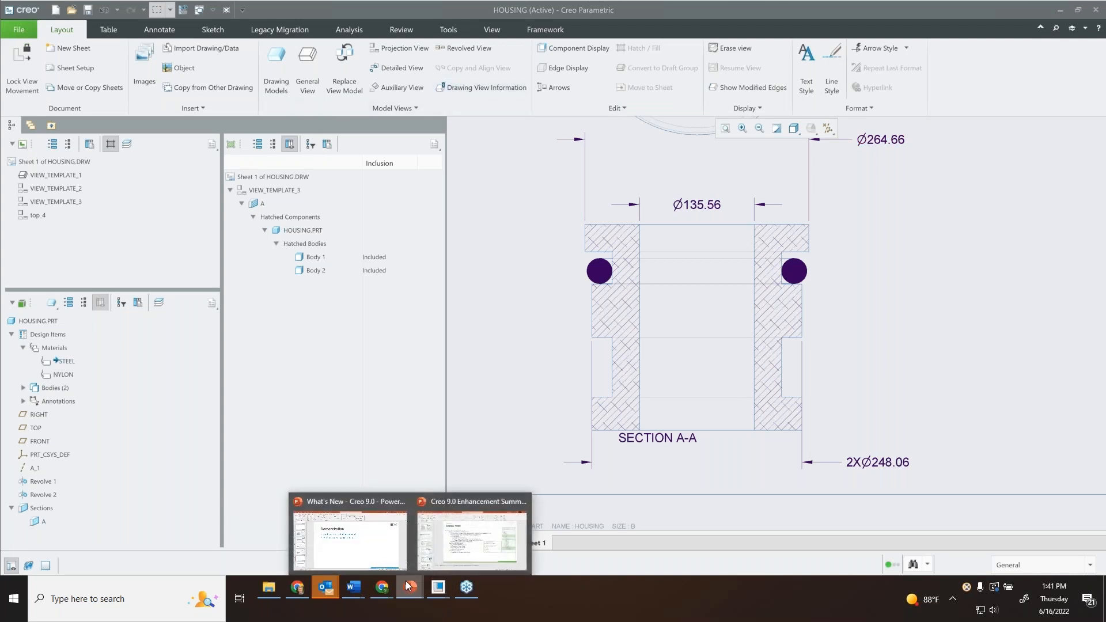
click(360, 550)
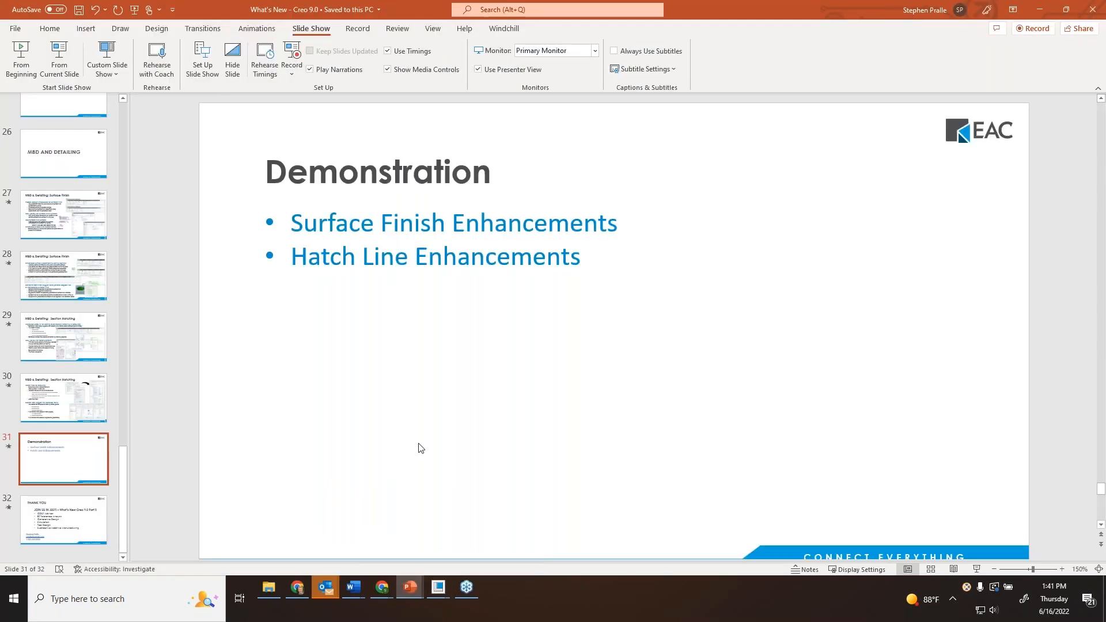
click(75, 53)
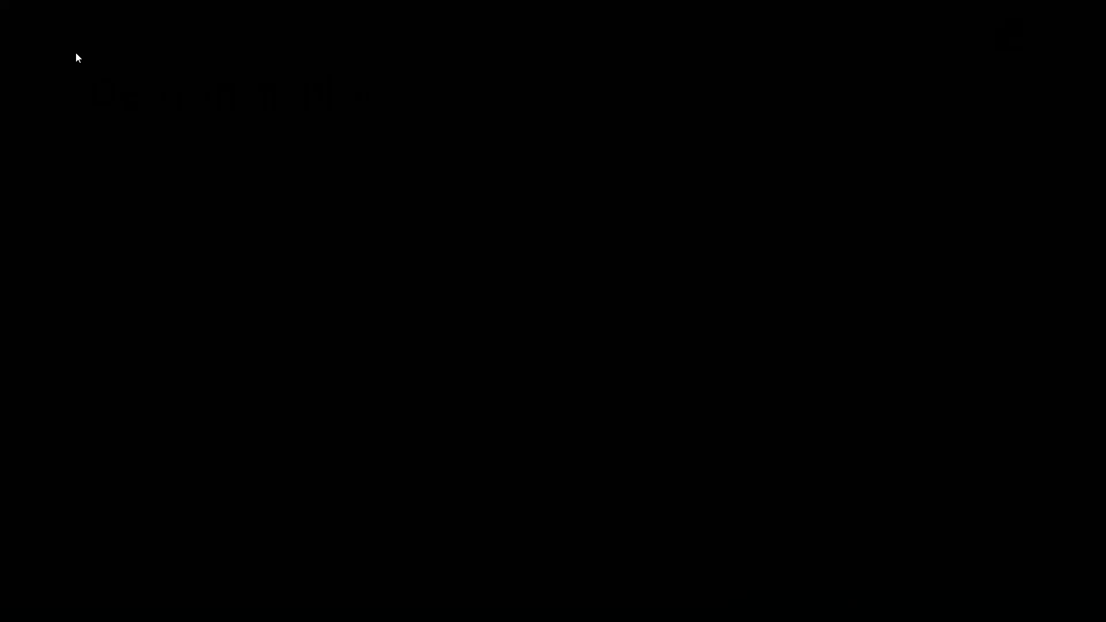
key(Right)
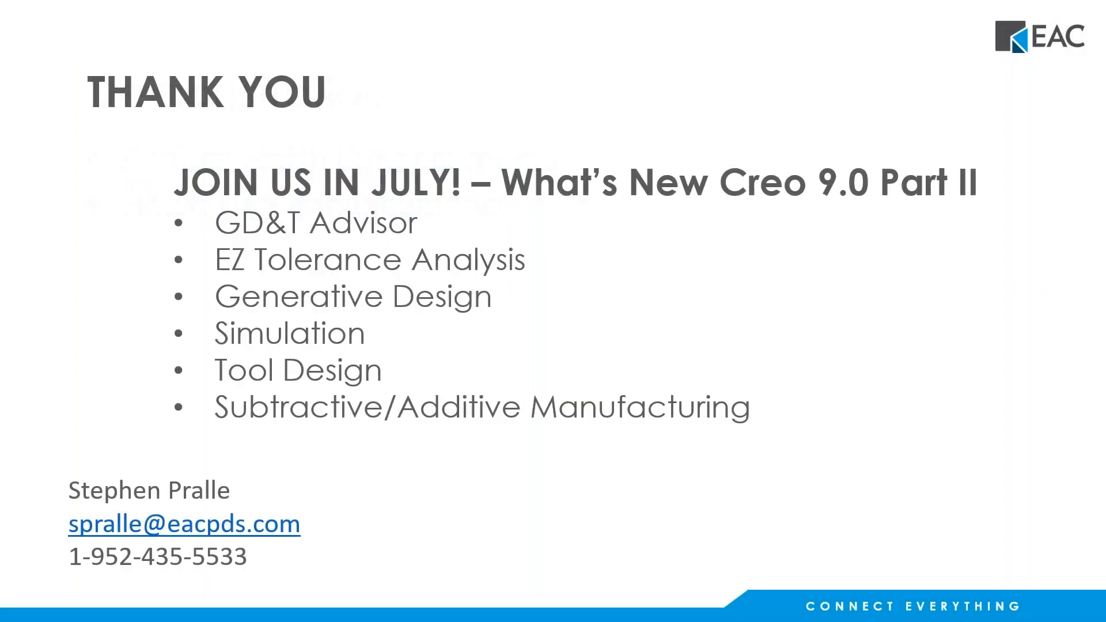